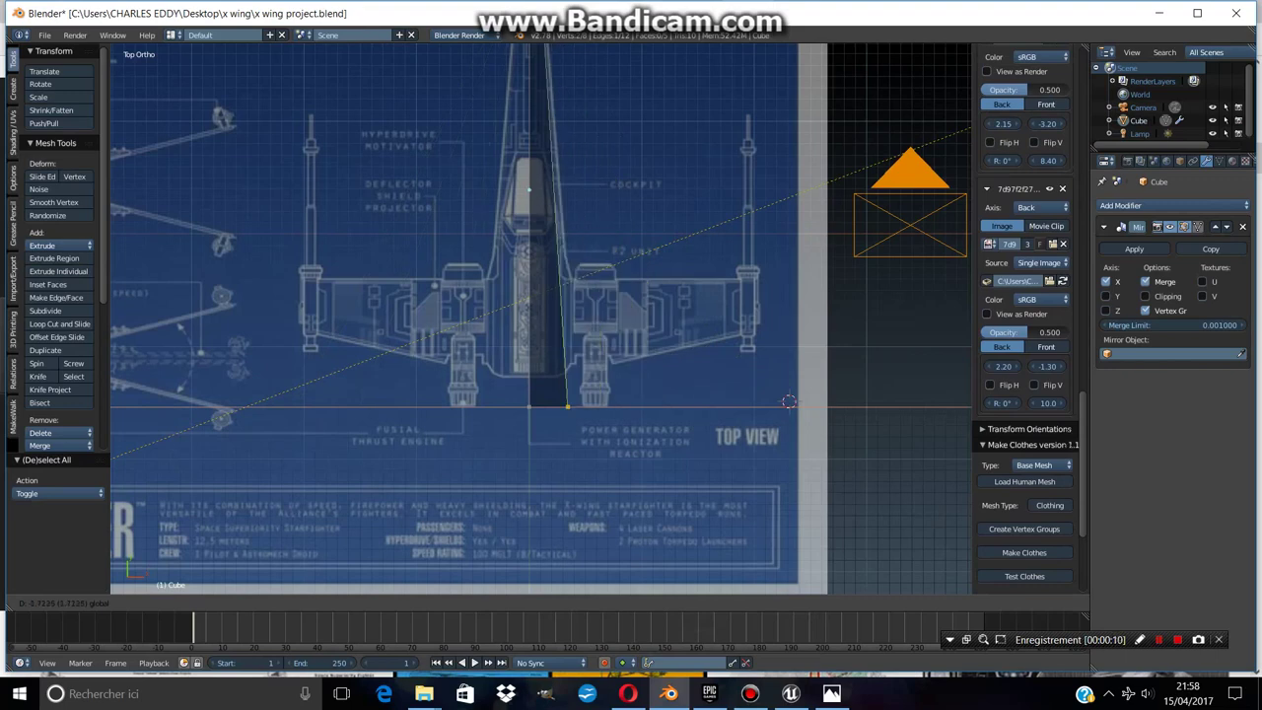
Select the rear edge of the fuselage and move it 0.470 along Y to line up with the top-view blueprint
left_click(569, 451)
key("c")
right_click(569, 451)
scroll(569, 451, "up", 3)
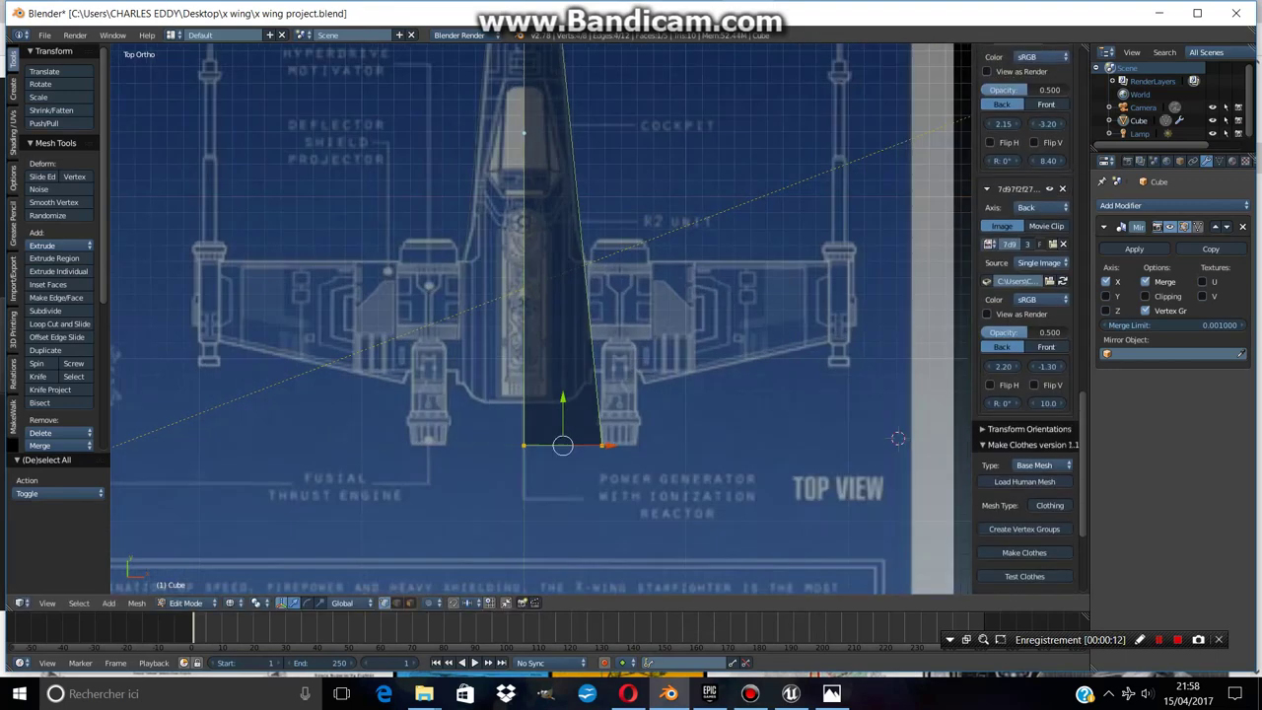
key("g")
key("y")
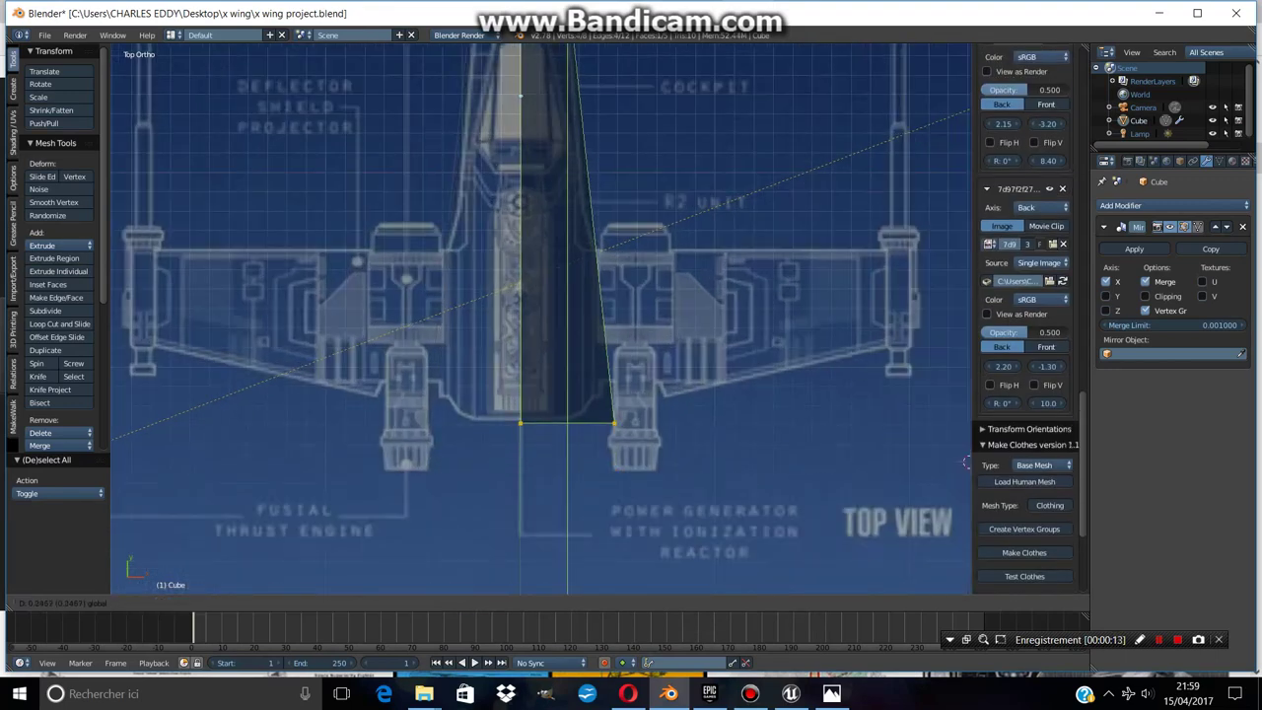
left_click(967, 462)
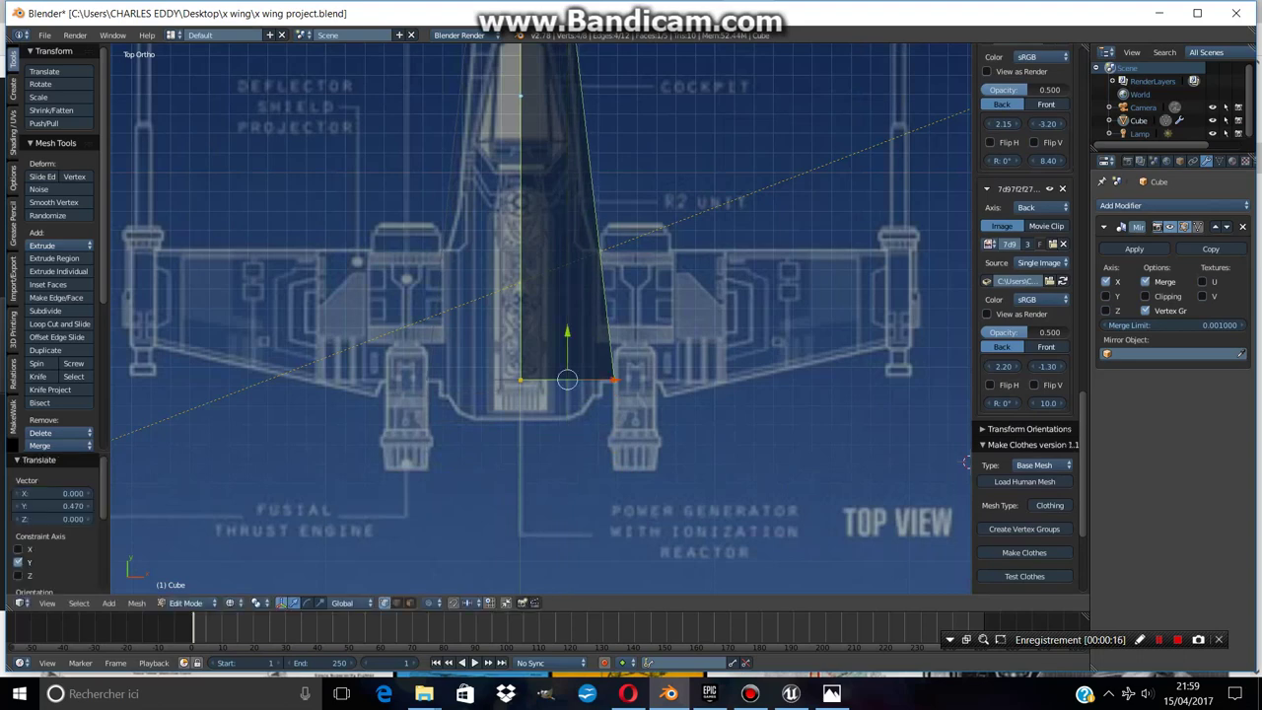
scroll(967, 462, "up", 1)
key("a")
scroll(1026, 325, "down", 3)
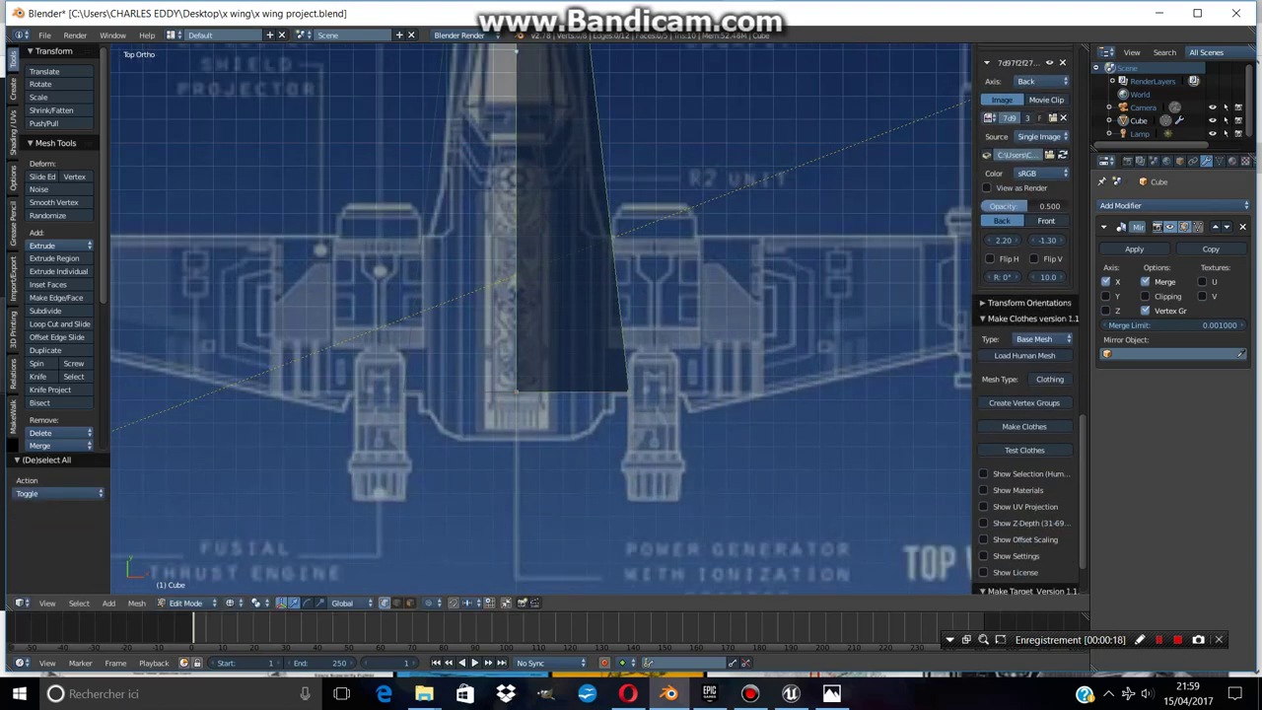
Move the outer rear corner of the fuselage inward by -0.068 along X to the blueprint's hull side
scroll(1025, 325, "up", 4)
right_click(628, 391)
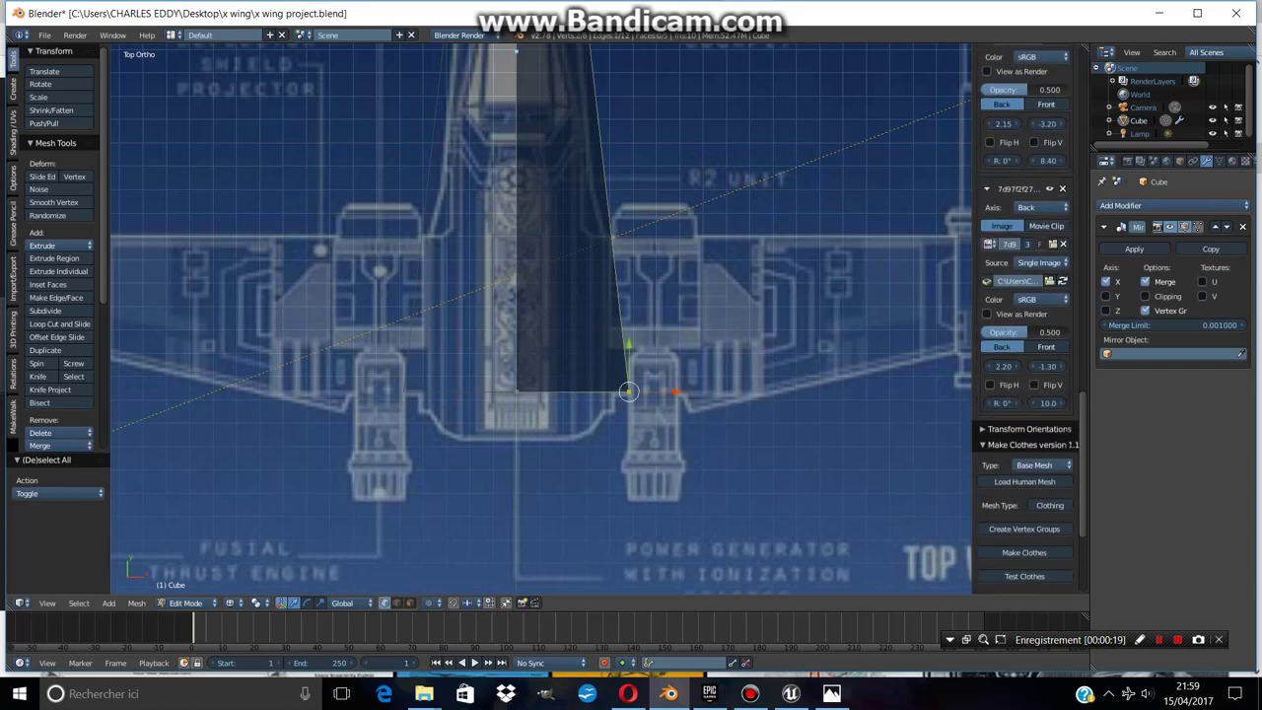
key("g")
key("x")
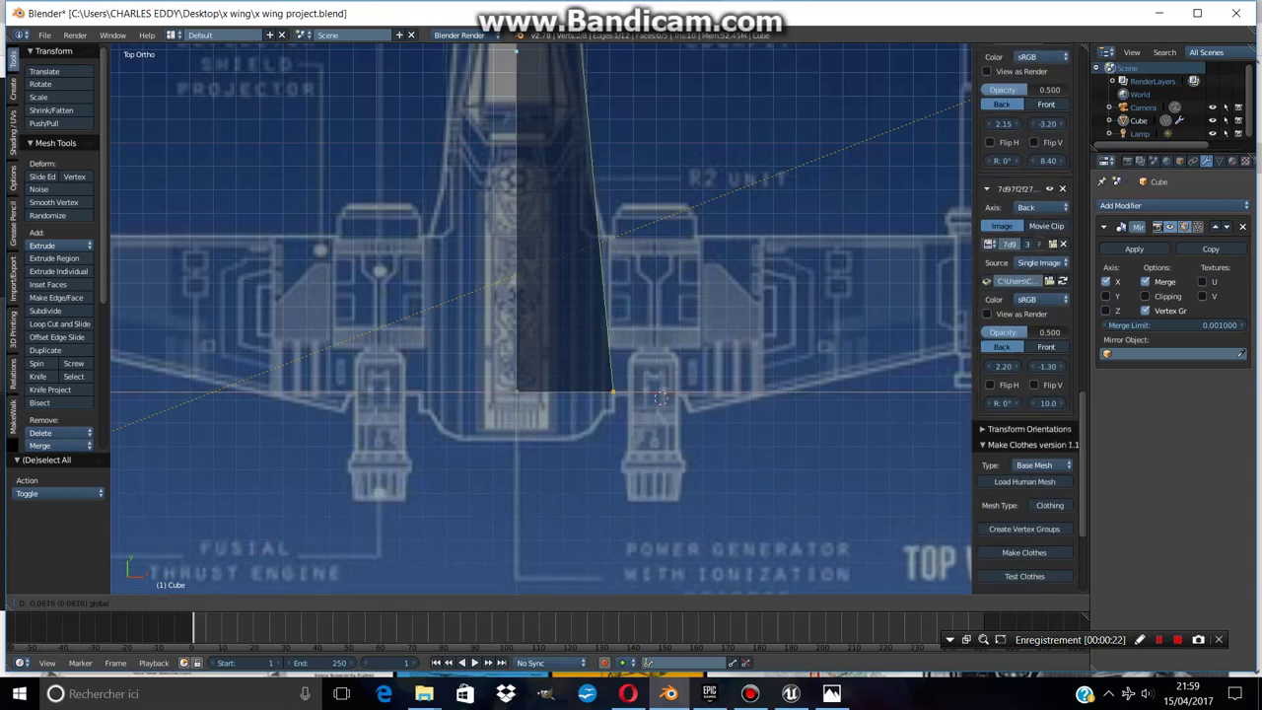
left_click(612, 392)
Select the whole rear edge and extrude it a short distance backward along Y
key("c")
left_click(564, 385)
key("Escape")
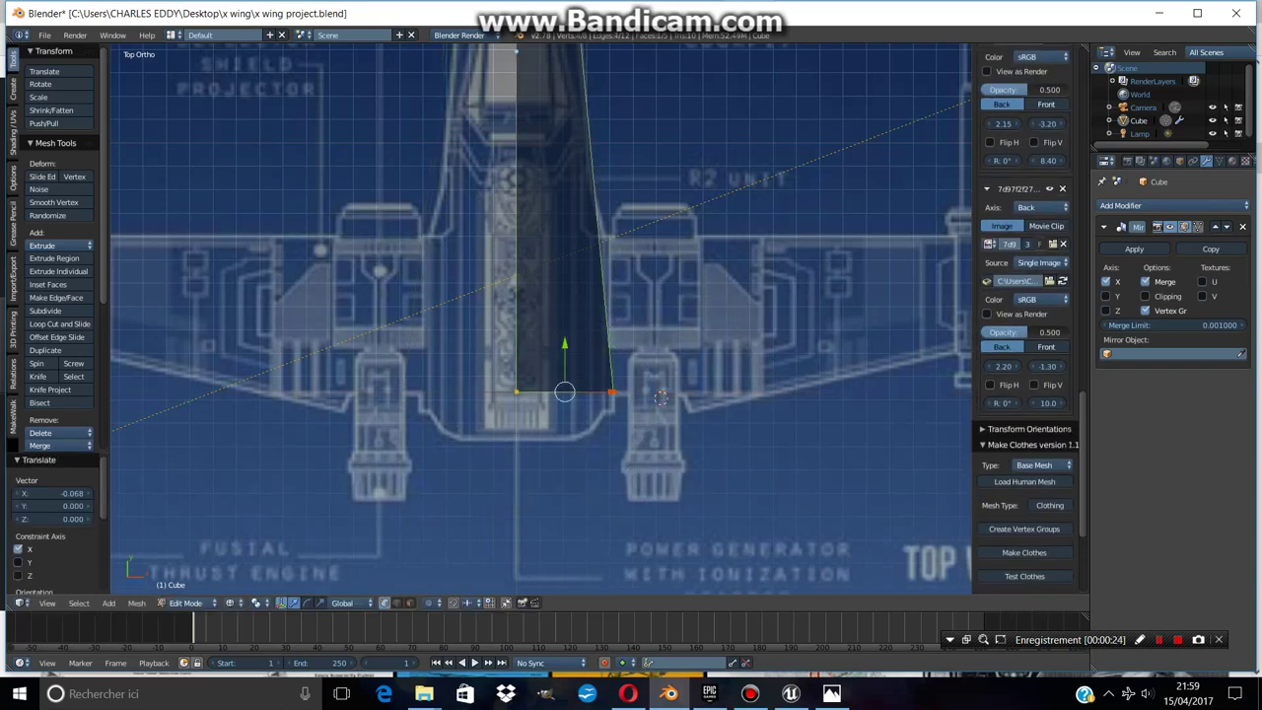
key("g")
key("y")
key("Return")
Try to extrude the rear face in place and scale it to 0.592
key("s")
key("Return")
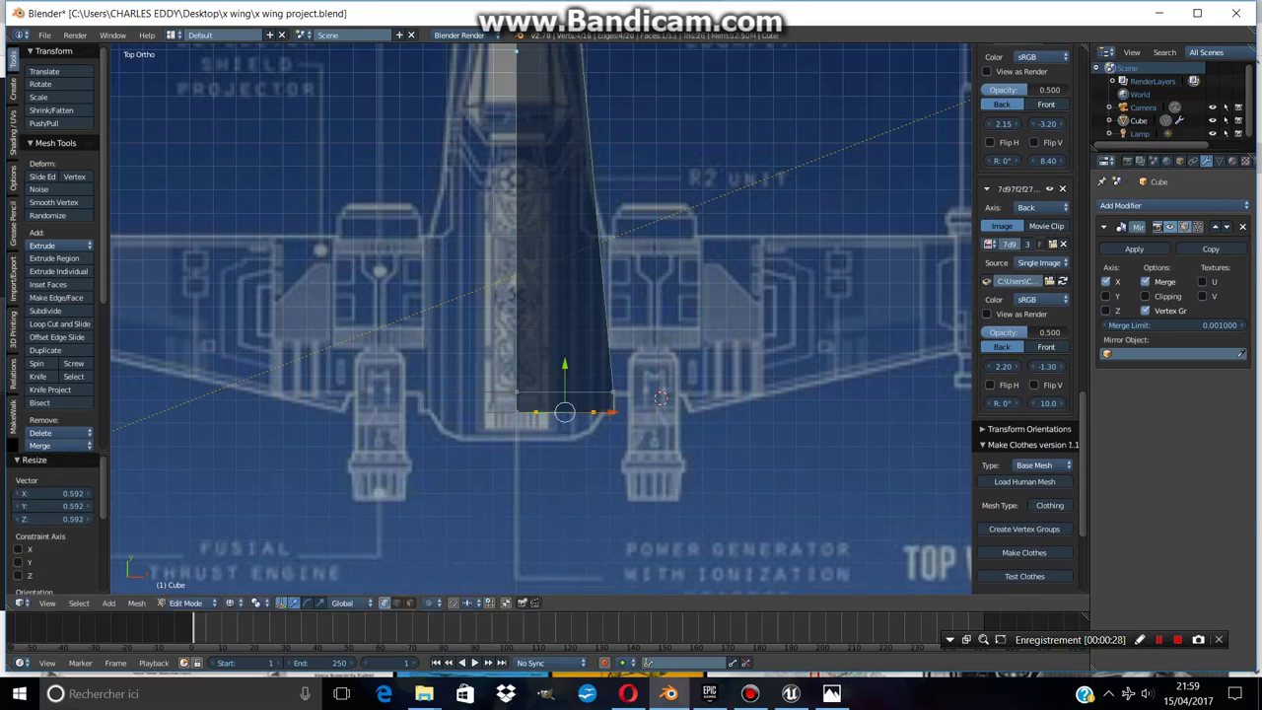
key("ctrl+z")
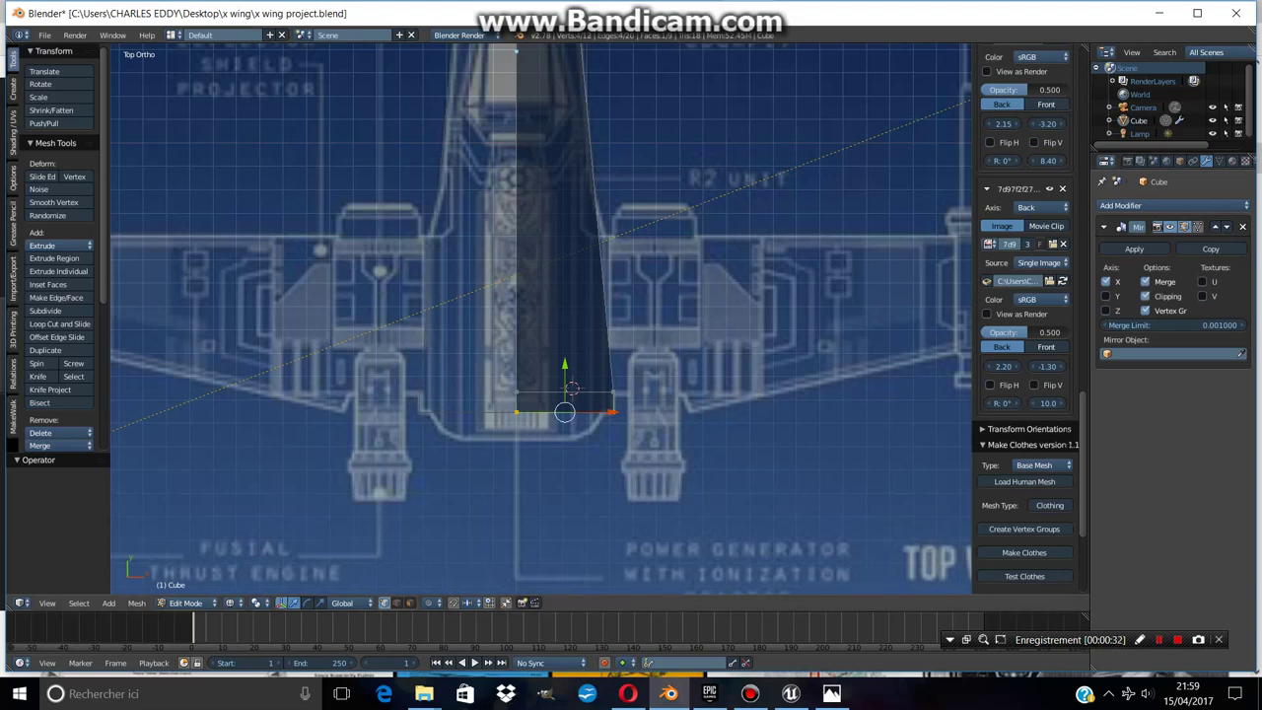
With Clipping enabled on the Mirror modifier, nudge the rear face 0.006 along Y, extrude it in place and scale it to about 0.8
left_click_drag(559, 372, 558, 373)
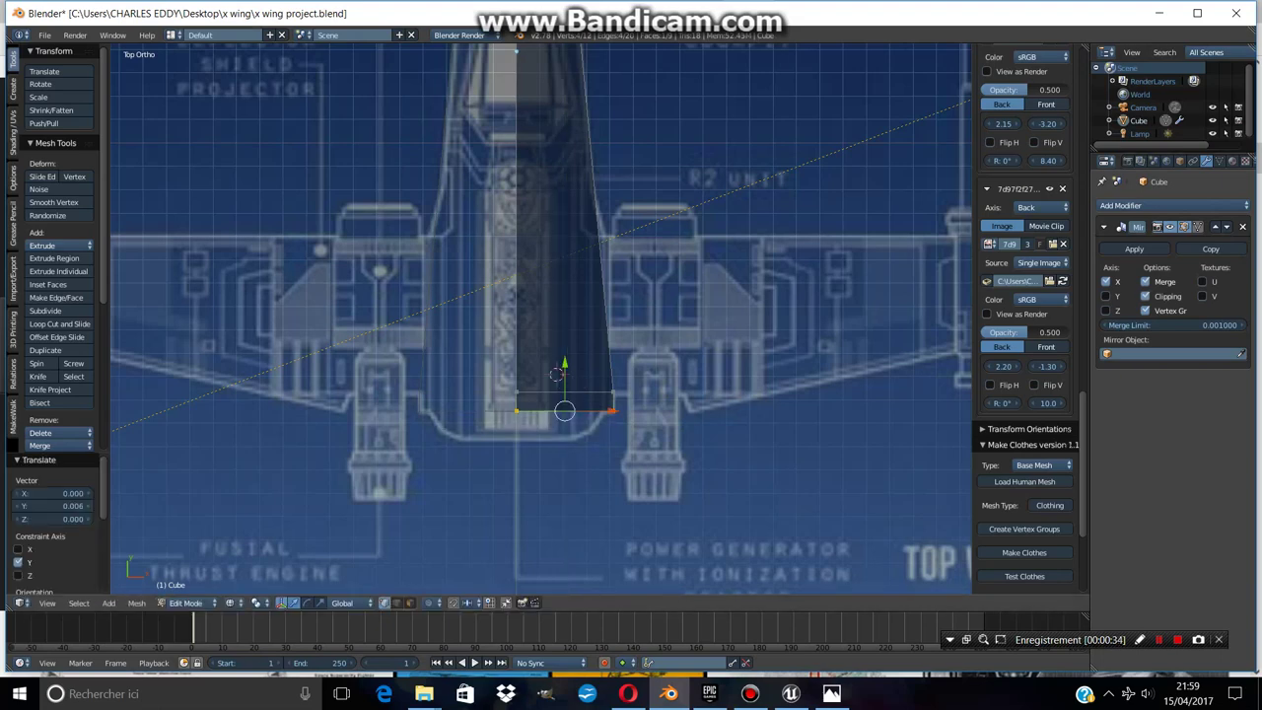
key("e")
right_click(557, 373)
key("s")
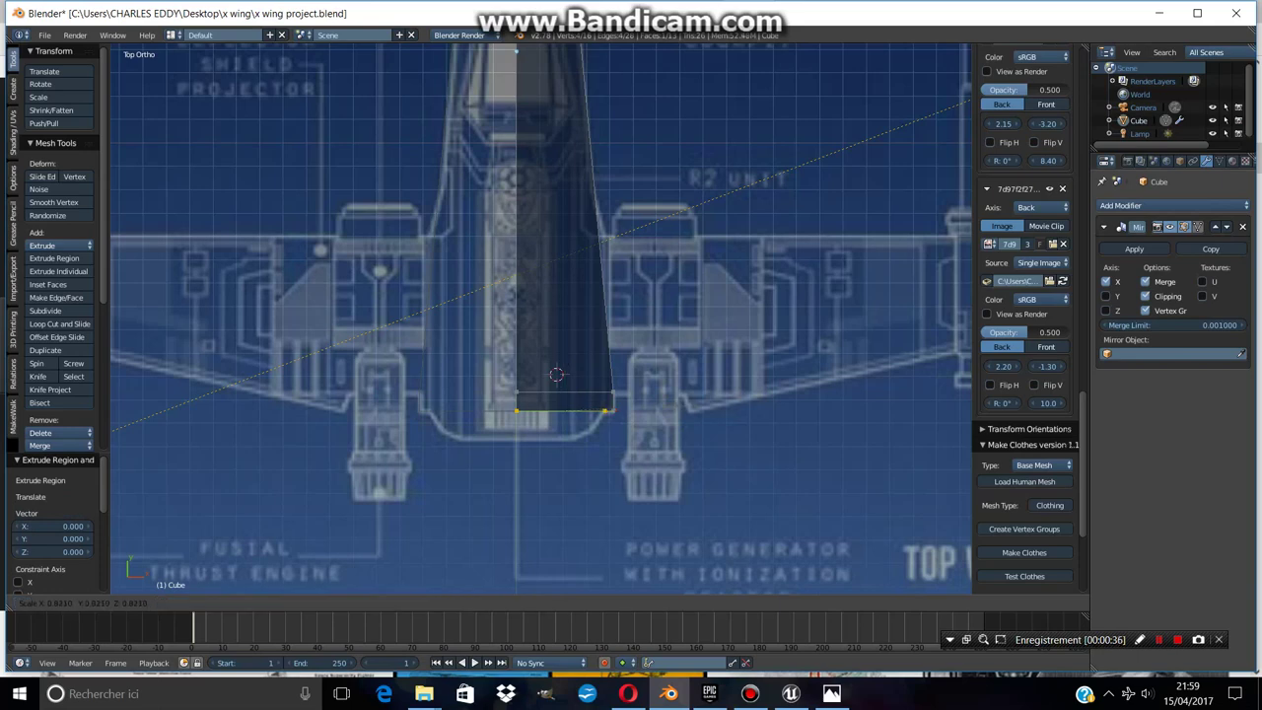
right_click(557, 373)
Extrude the rear face backward to the blueprint's tail edge and move its outer corner inward by -0.079 along X
key("e")
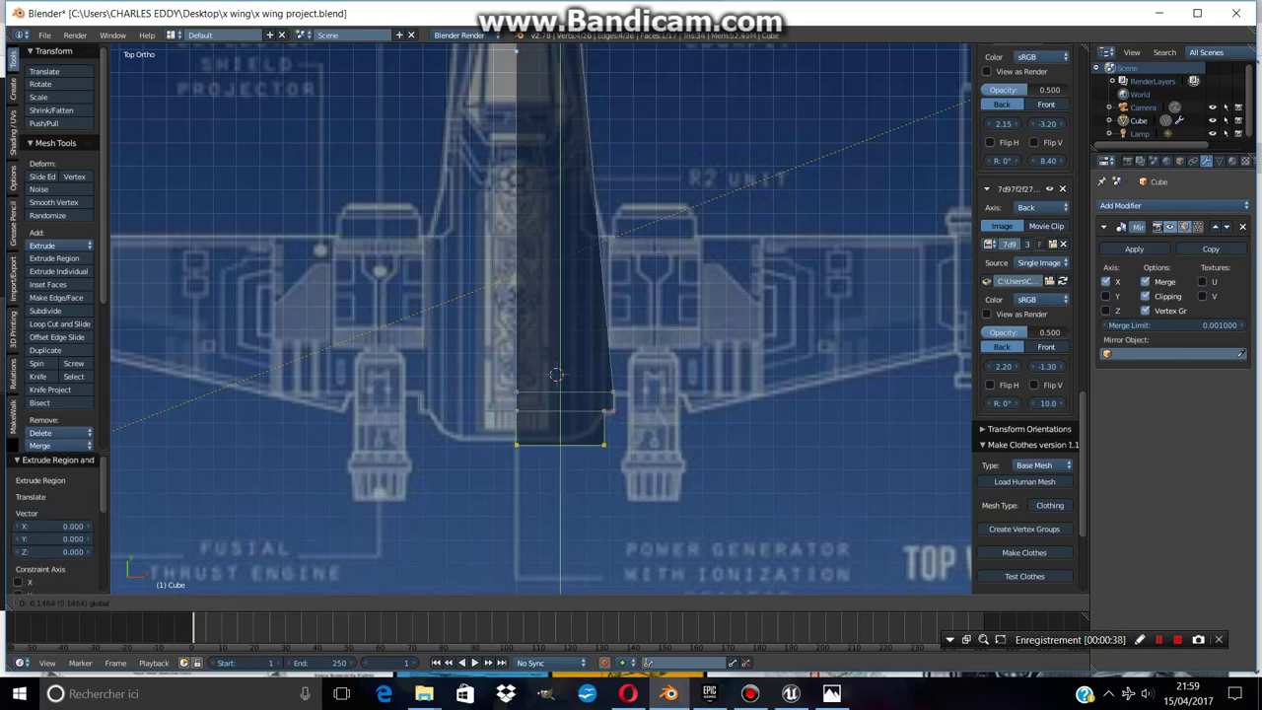
left_click(557, 402)
key("a")
key("c")
left_click(632, 521)
right_click(632, 520)
scroll(1026, 315, "up", 3)
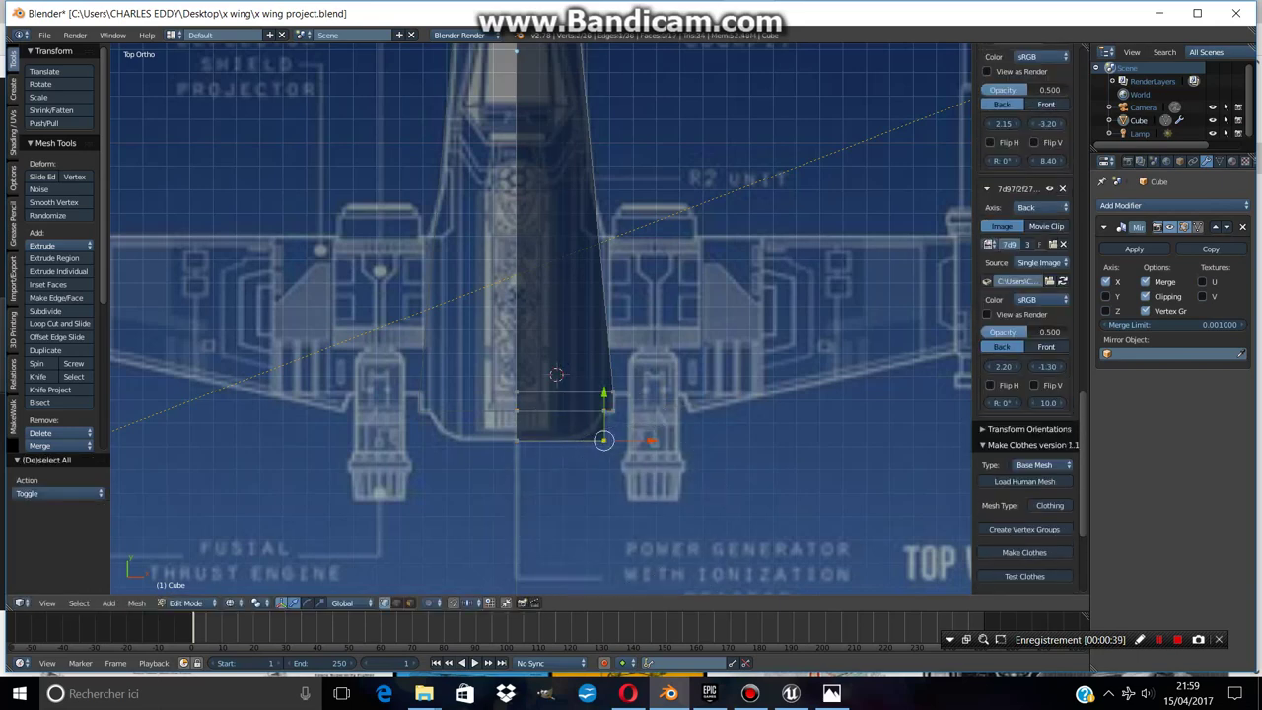
key("g")
key("x")
key("Return")
scroll(540, 320, "down", 1)
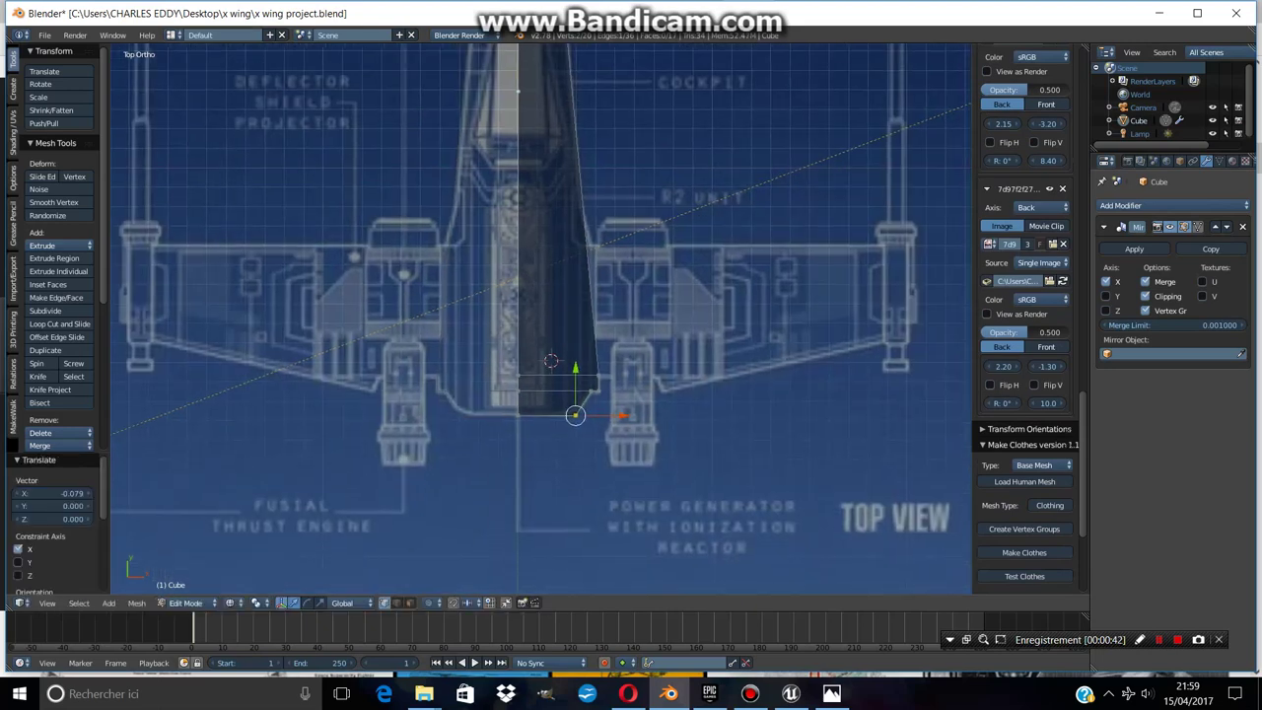
In the right side view, lower the upper nose vertices along Z to the blueprint's nose tip
key("KP_3")
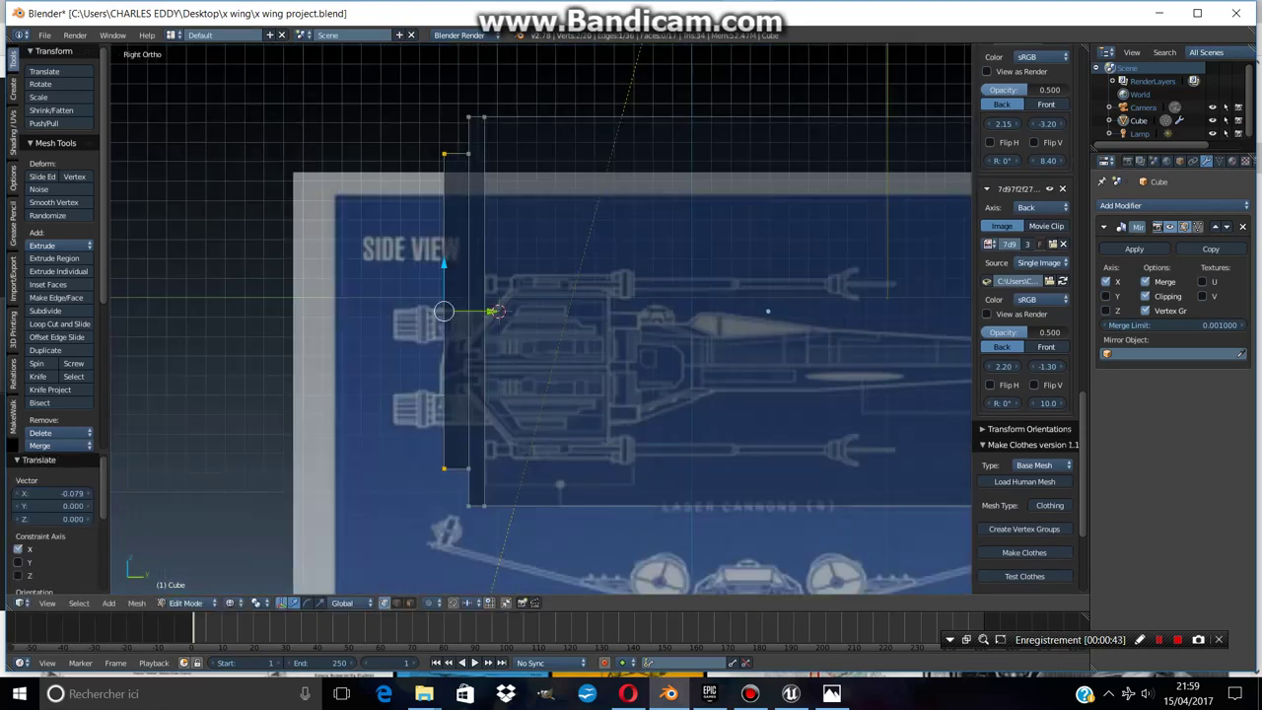
scroll(540, 320, "down", 2)
key("a")
key("c")
left_click(812, 196)
right_click(812, 197)
key("g")
key("z")
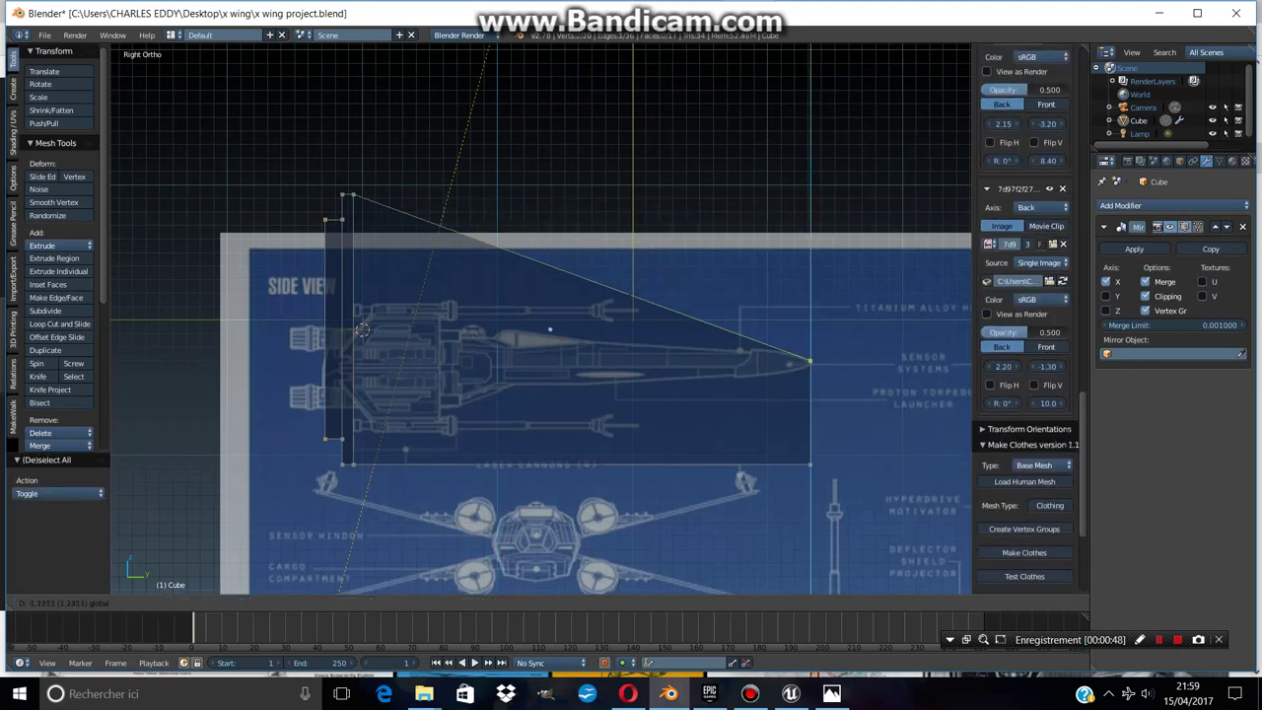
left_click(813, 365)
Raise the lower nose vertices along Z to meet the blueprint's nose tip
key("a")
key("c")
left_click(845, 450)
right_click(829, 469)
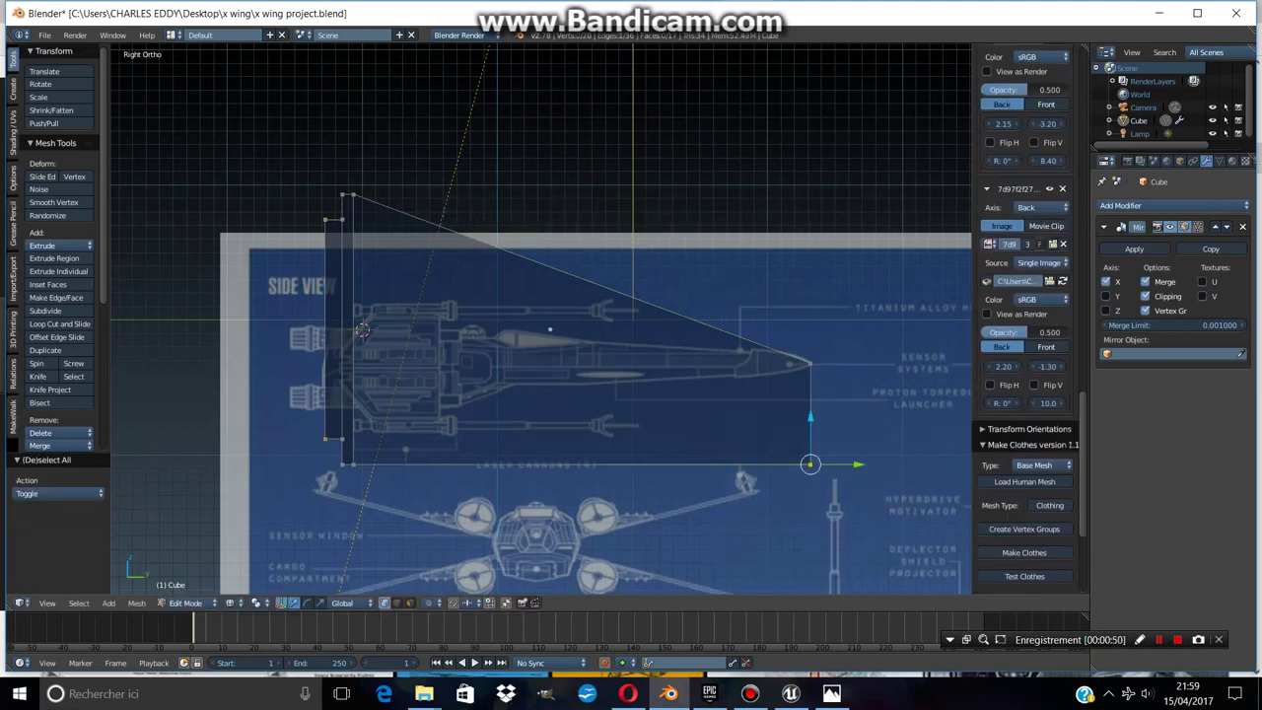
key("g")
key("z")
left_click(811, 365)
Add three evenly spaced loop cuts across the long fuselage section
scroll(1025, 320, "down", 3)
key("ctrl+r")
scroll(363, 331, "up", 2)
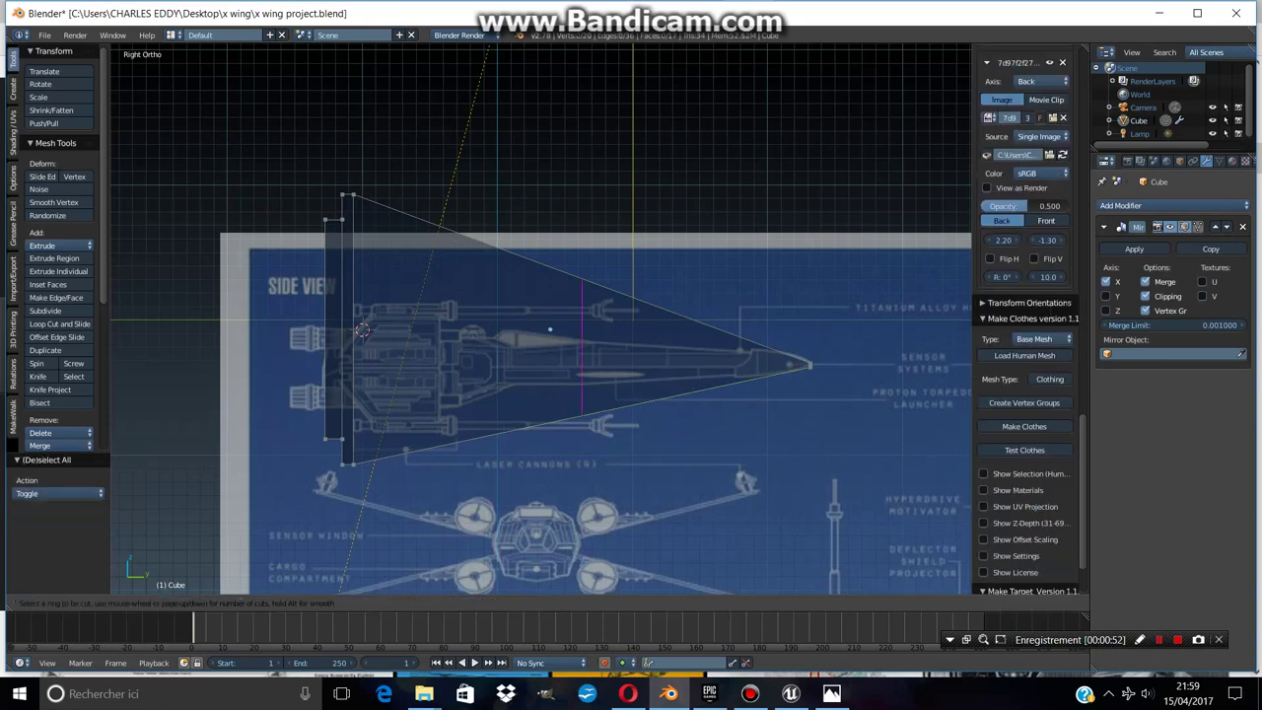
left_click(363, 330)
right_click(363, 331)
Move the front loop's upper and lower vertices along Z onto the side-view hull outline
scroll(363, 331, "up", 2)
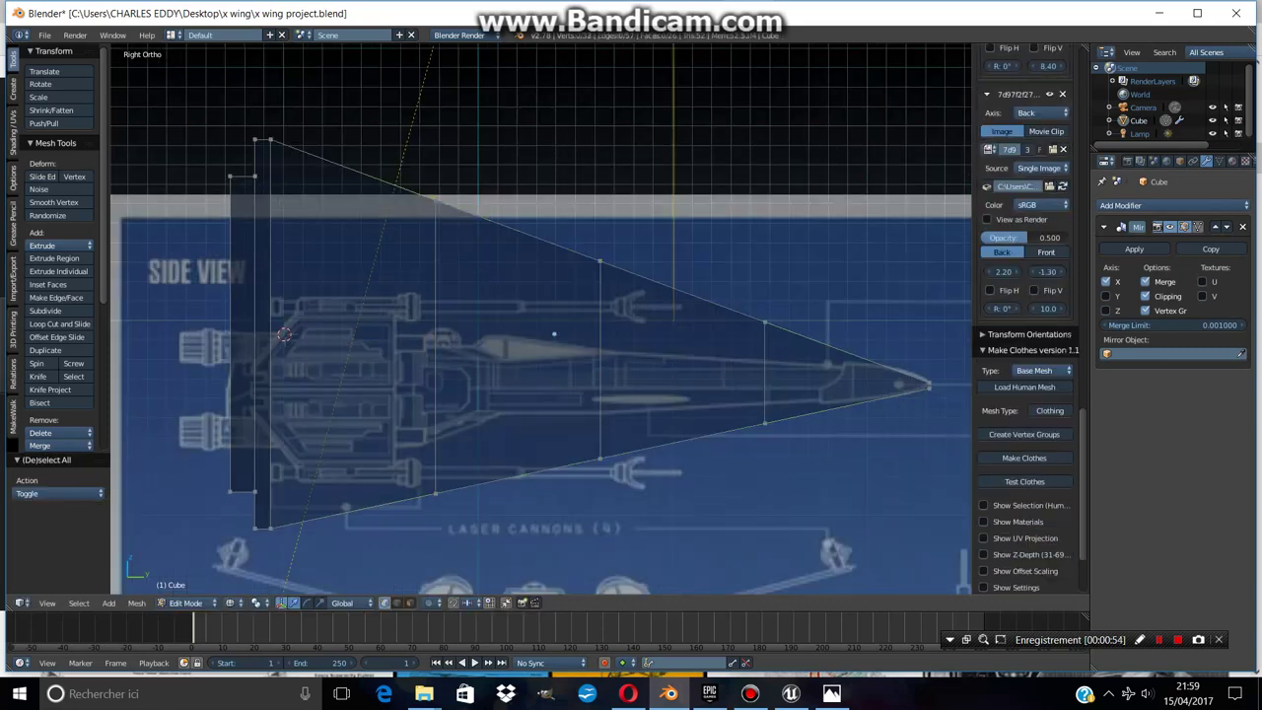
key("g")
key("z")
left_click(764, 363)
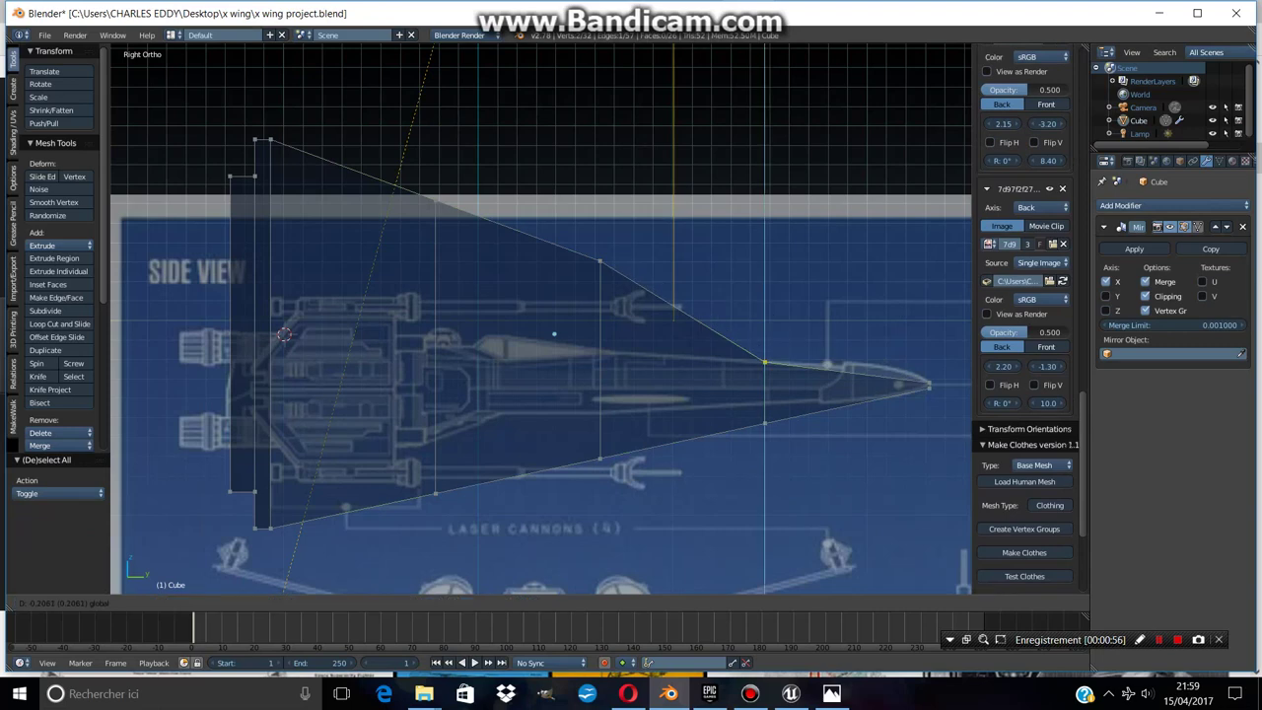
right_click(764, 423)
key("g")
key("z")
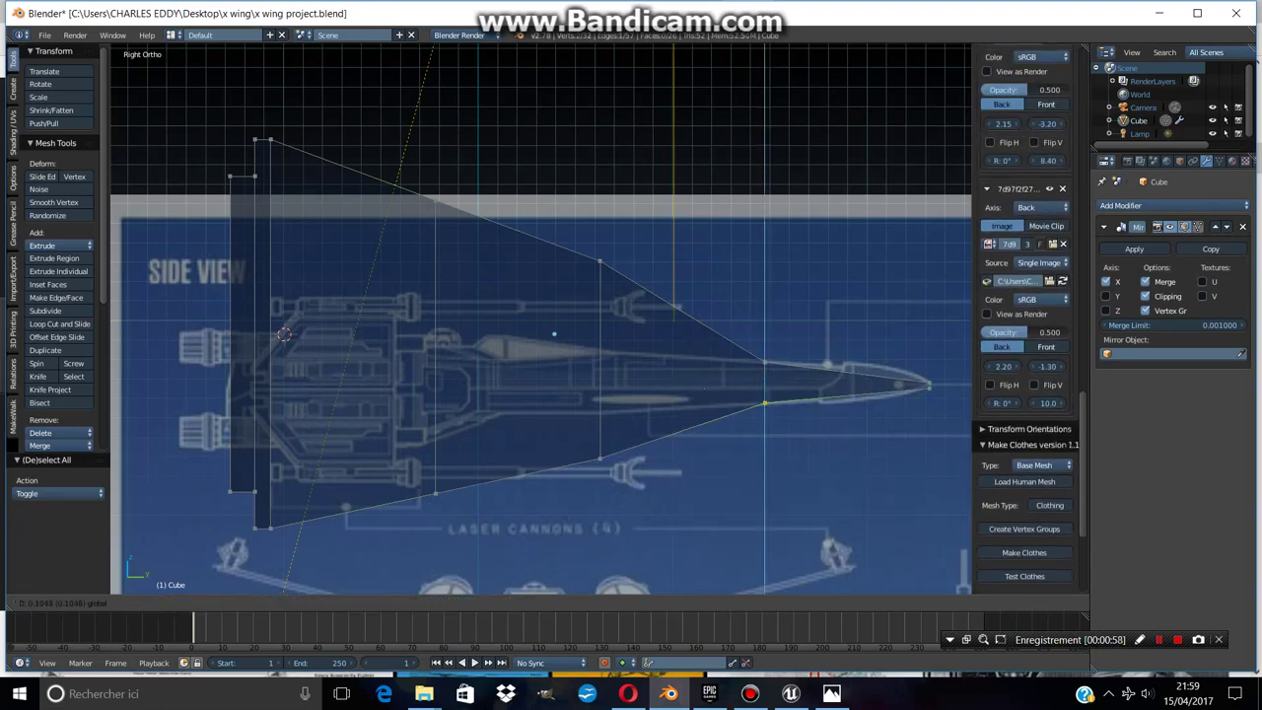
left_click(765, 403)
Fit the middle loop to the side-view outline, raising its lower vertices and moving its upper vertices by -0.449 along Z
right_click(600, 458)
key("g")
key("z")
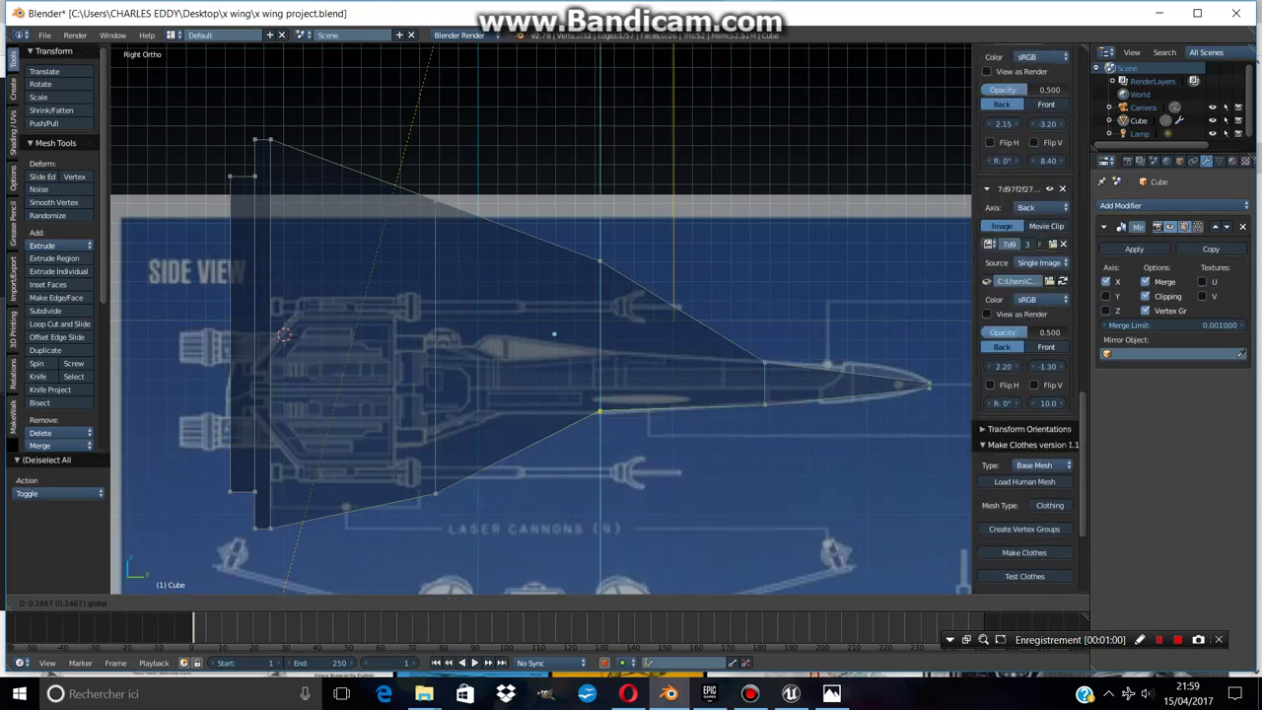
left_click(600, 415)
key("a")
key("c")
left_click(599, 269)
right_click(600, 268)
key("g")
key("z")
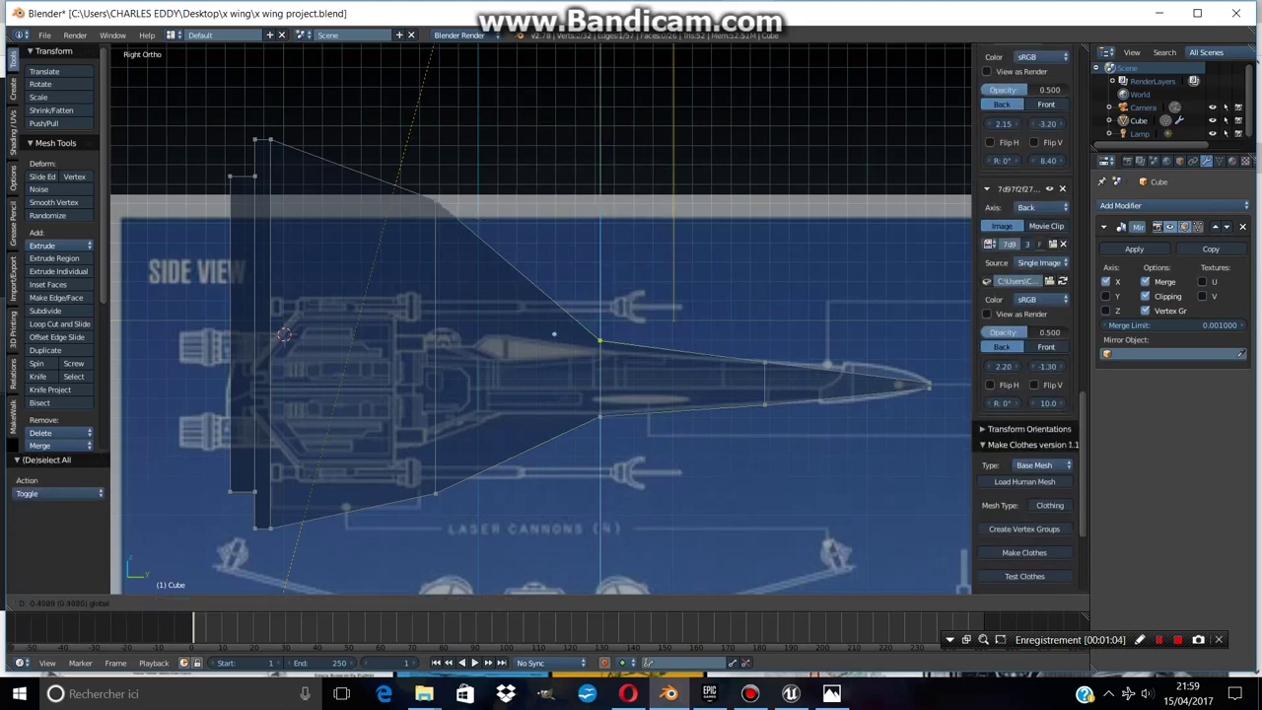
key("Return")
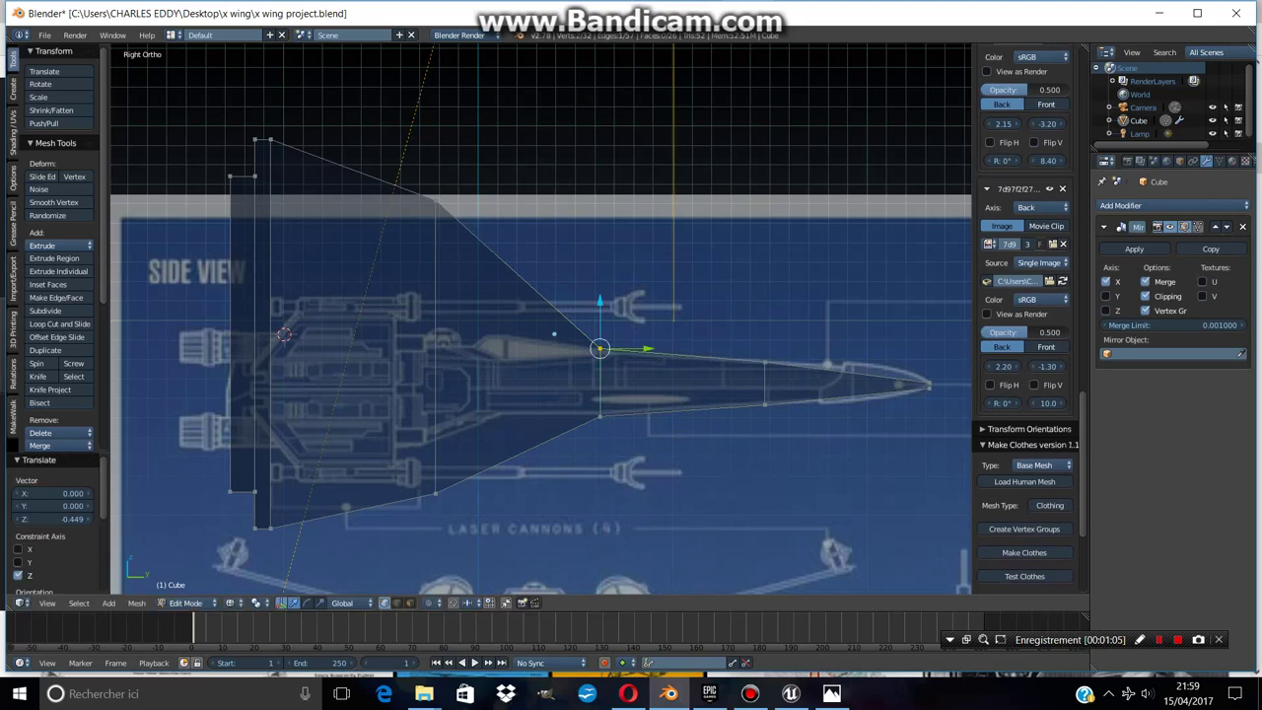
Add a loop cut midway between the front loop and the nose tip and fit its upper vertices to the outline
middle_click_drag(552, 394, 463, 392, "shift")
key("a")
scroll(1025, 395, "down", 3)
scroll(465, 332, "up", 4)
key("c")
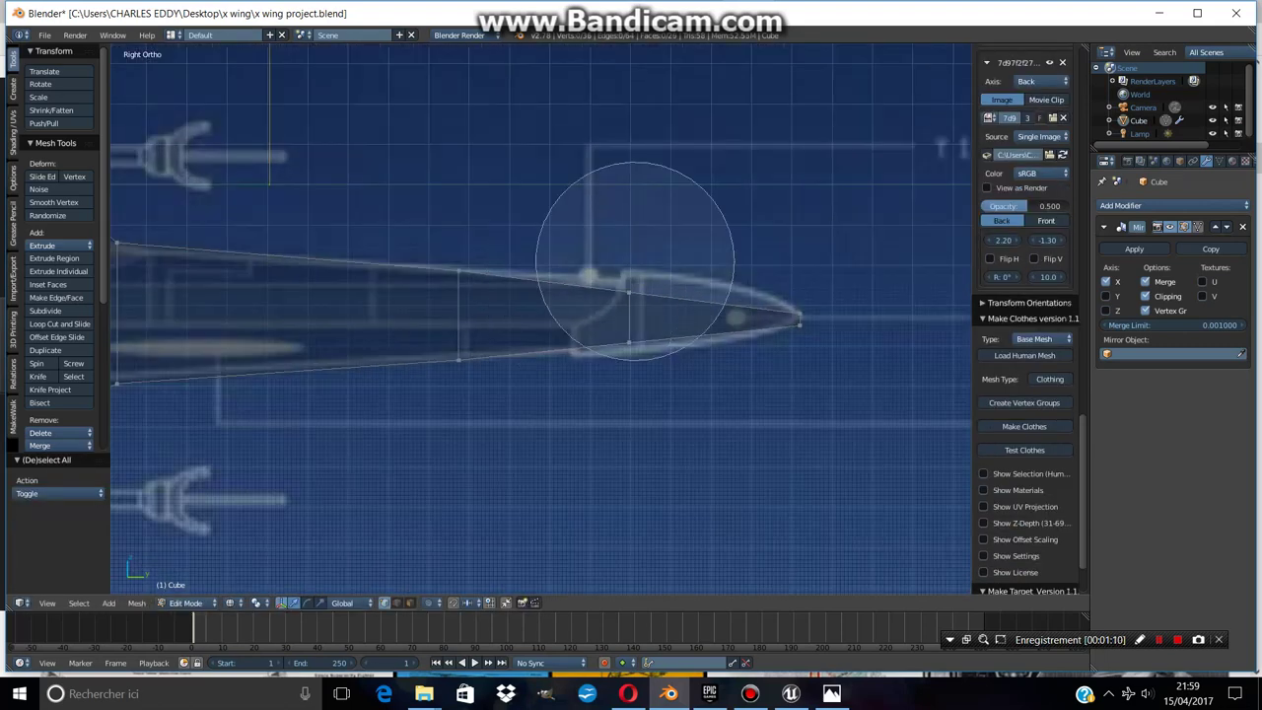
left_click(647, 217)
right_click(647, 217)
Adjust the lower vertices of the new nose loop along Z to the blueprint outline
key("a")
key("c")
left_click(627, 417)
right_click(627, 416)
key("g")
key("z")
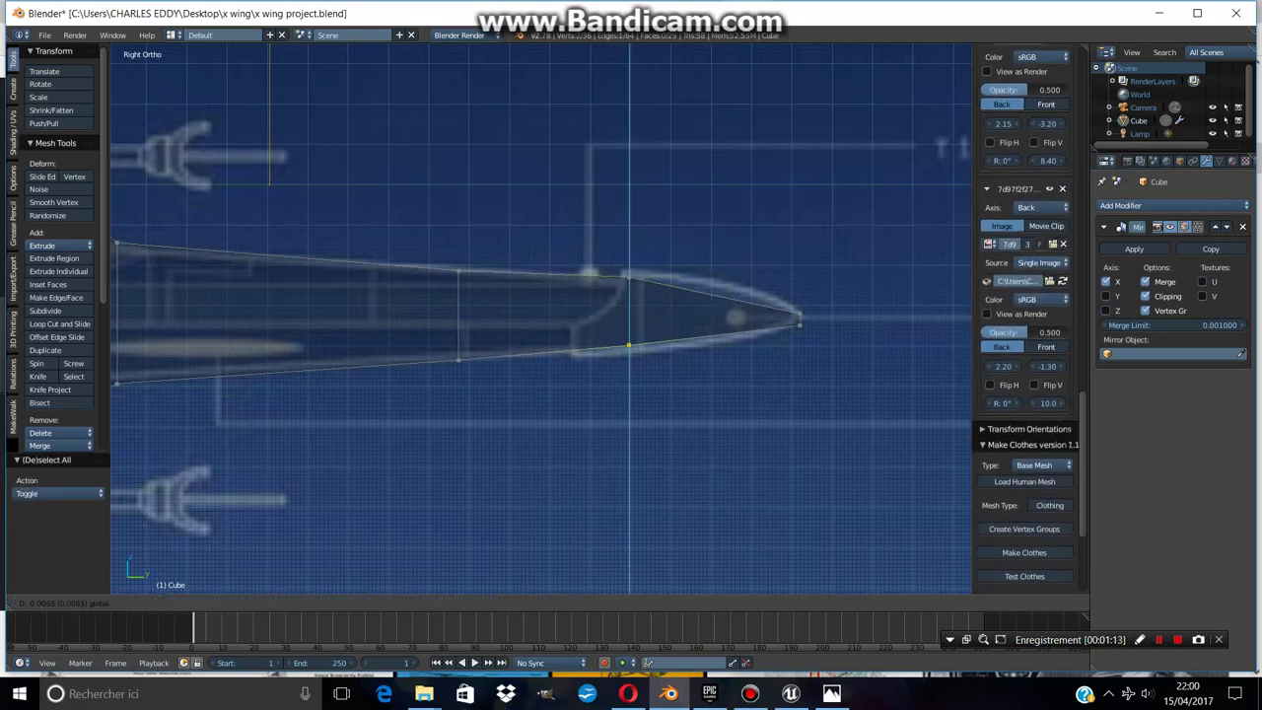
key("Return")
Add a second loop cut in the nose, midway between the newest loop and the tip
scroll(540, 319, "down", 2)
middle_click_drag(493, 335, 458, 360, "shift")
key("ctrl+r")
key("Return")
scroll(541, 319, "up", 2)
Move the upper vertices of the foremost nose loop along Z onto the blueprint outline
key("a")
key("c")
left_click(610, 288)
key("Escape")
key("g")
key("z")
key("Return")
Move the lower vertices of the foremost nose loop along Z onto the blueprint outline
key("a")
key("c")
left_click(586, 452)
key("Escape")
key("g")
key("z")
key("Return")
Raise the upper vertices of the loop at the nose cone's base to the blueprint's raised rim
key("a")
key("c")
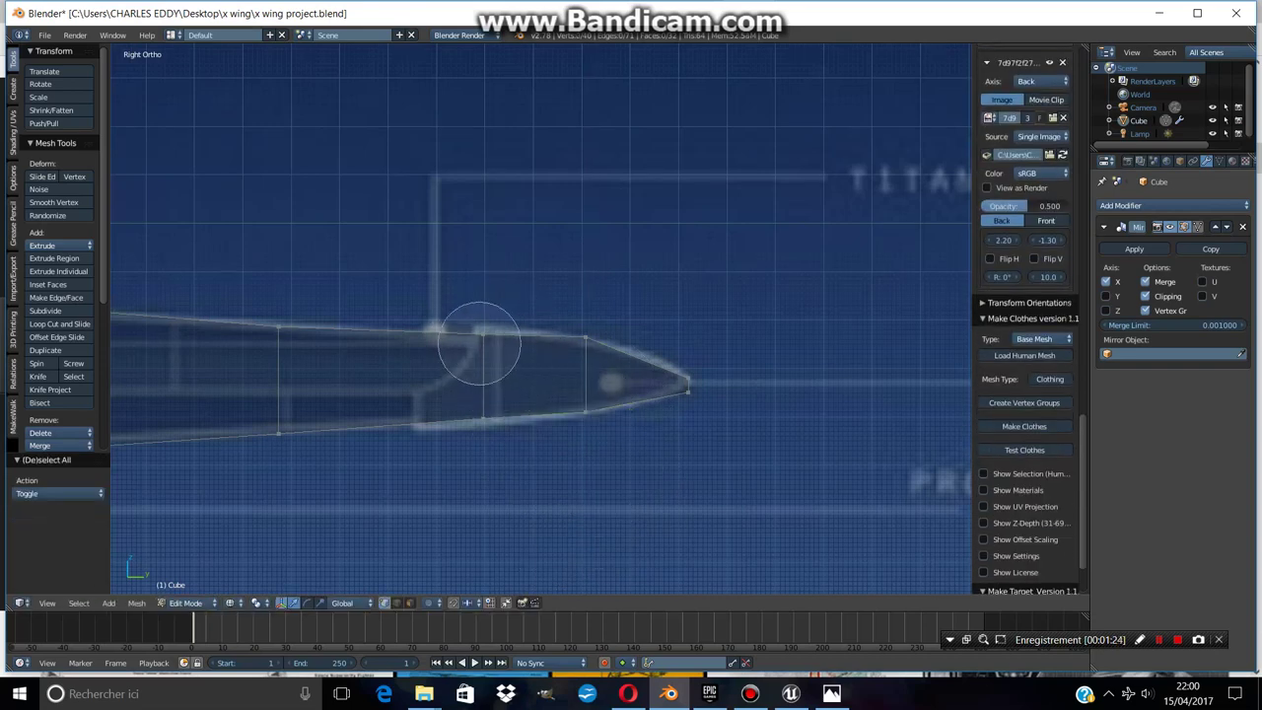
left_click(476, 335)
key("Escape")
key("g")
key("z")
key("Return")
Lower the bottom vertices of the loop at the nose cone's base to the blueprint's lower rim
key("a")
key("c")
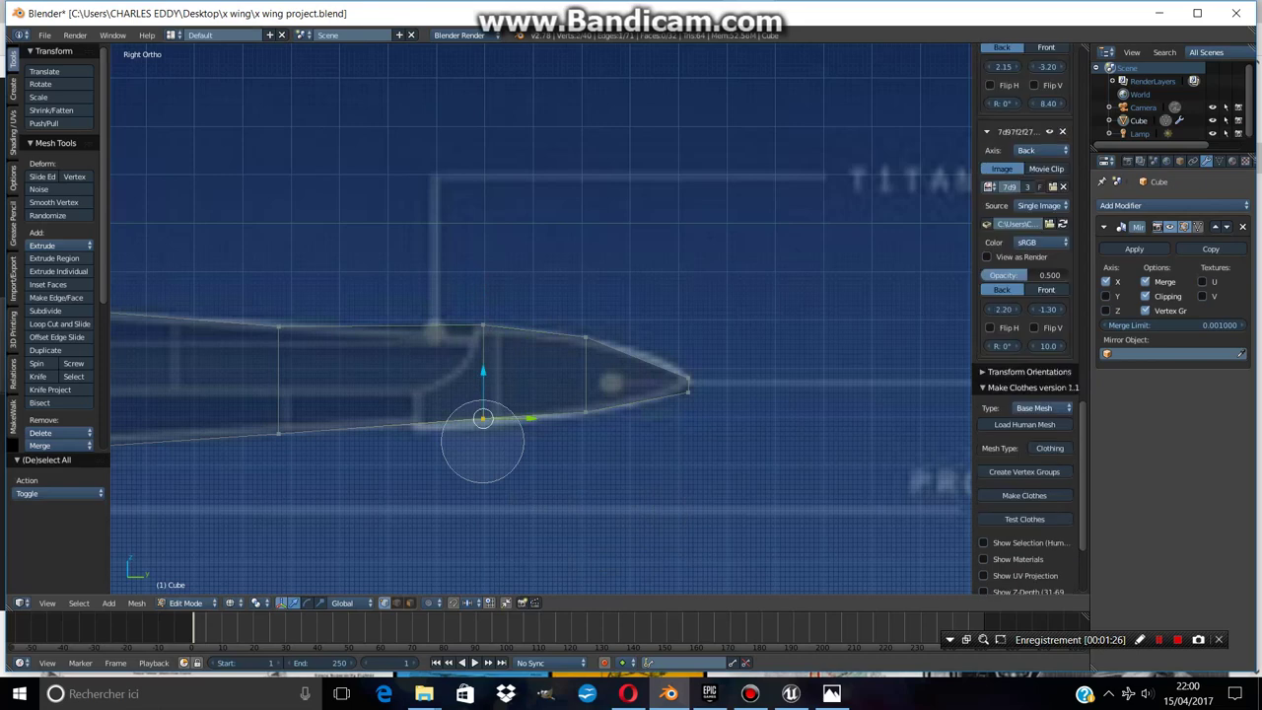
left_click(483, 434)
key("Escape")
key("g")
key("z")
key("Return")
Select the upper and lower vertices of the nose cone's base loop and split the loop with Rip Fill
key("a")
right_click(482, 328)
right_click(482, 428, "shift")
key("alt+v")
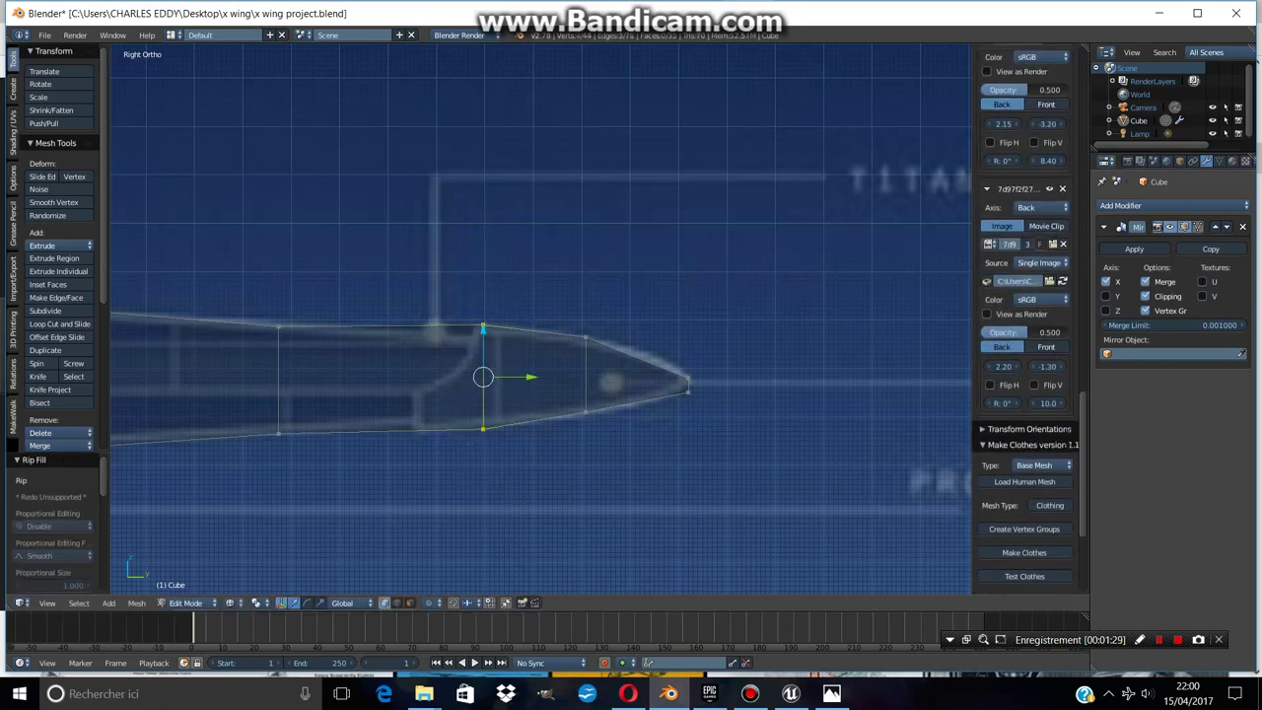
key("s")
key("Escape")
Hide the ripped nose-side loop, scale the remaining fuselage-side loop to about 0.74, and reveal the hidden geometry
scroll(1026, 316, "down", 3)
key("h")
key("c")
left_click_drag(477, 334, 482, 419)
key("Escape")
key("s")
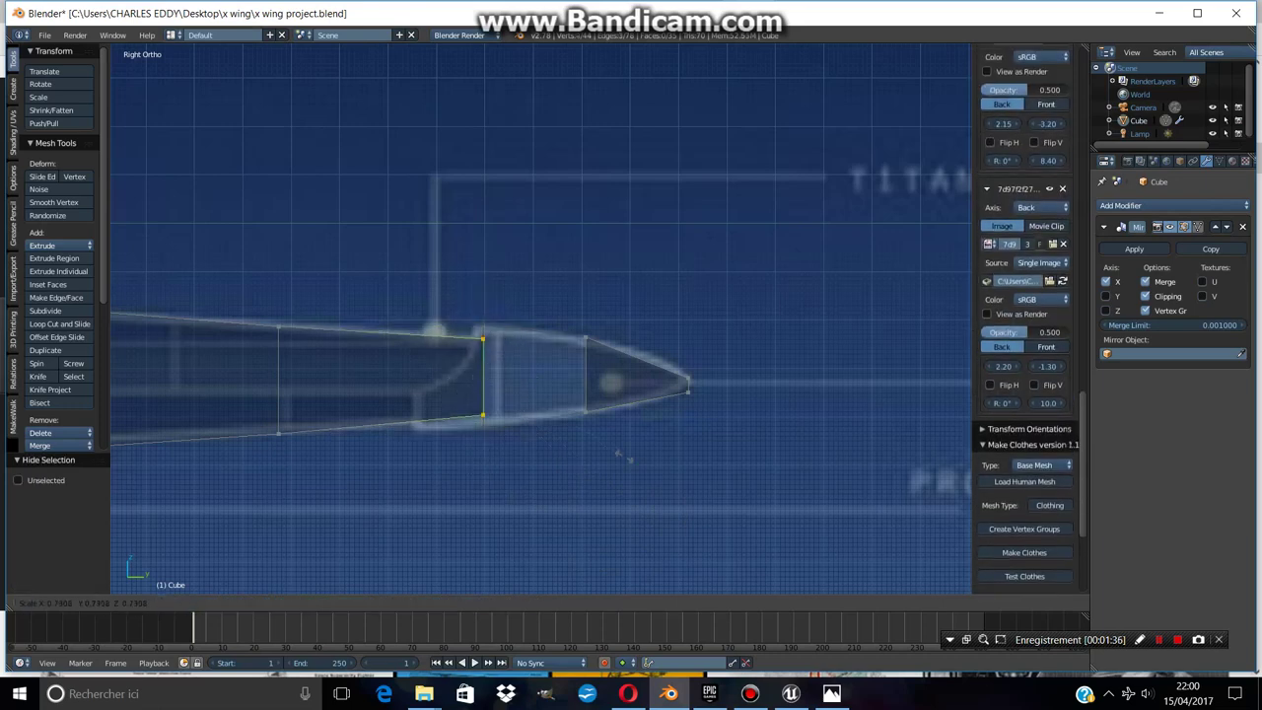
left_click(625, 458)
key("alt+h")
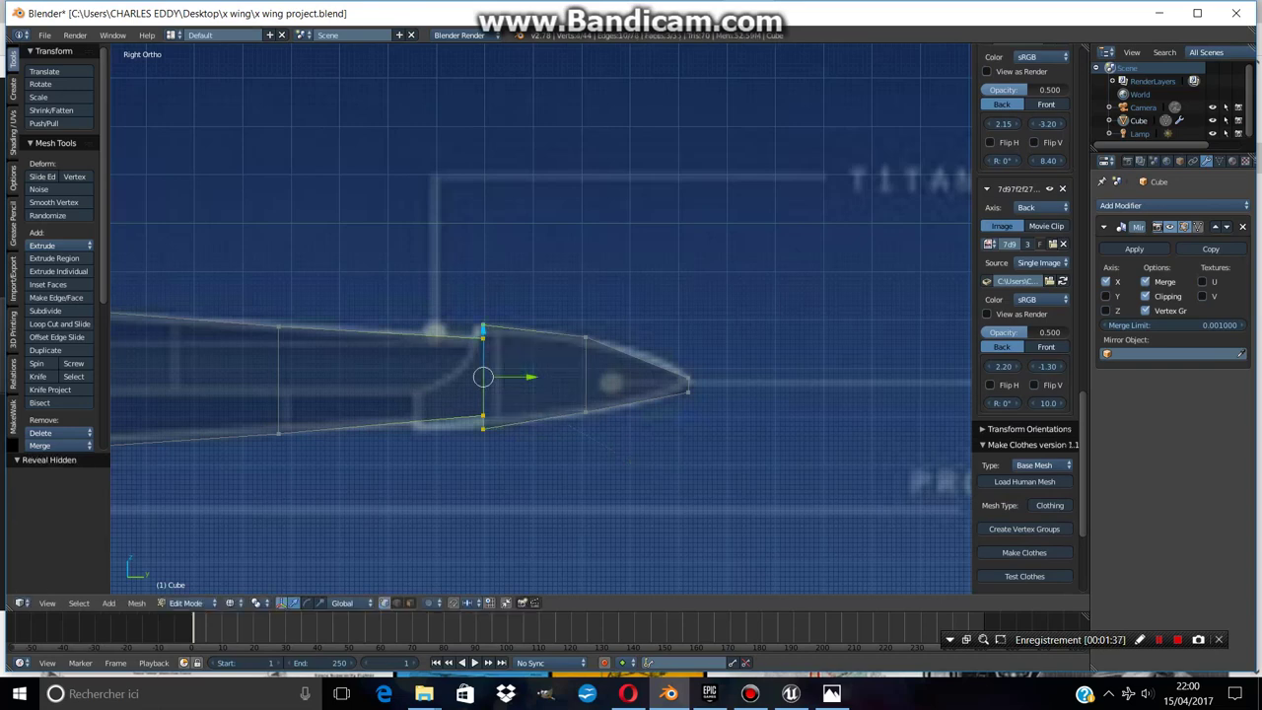
Try moving the lower vertices of the nose cone step backward along Y to the blueprint's panel corner
scroll(522, 379, "up", 3)
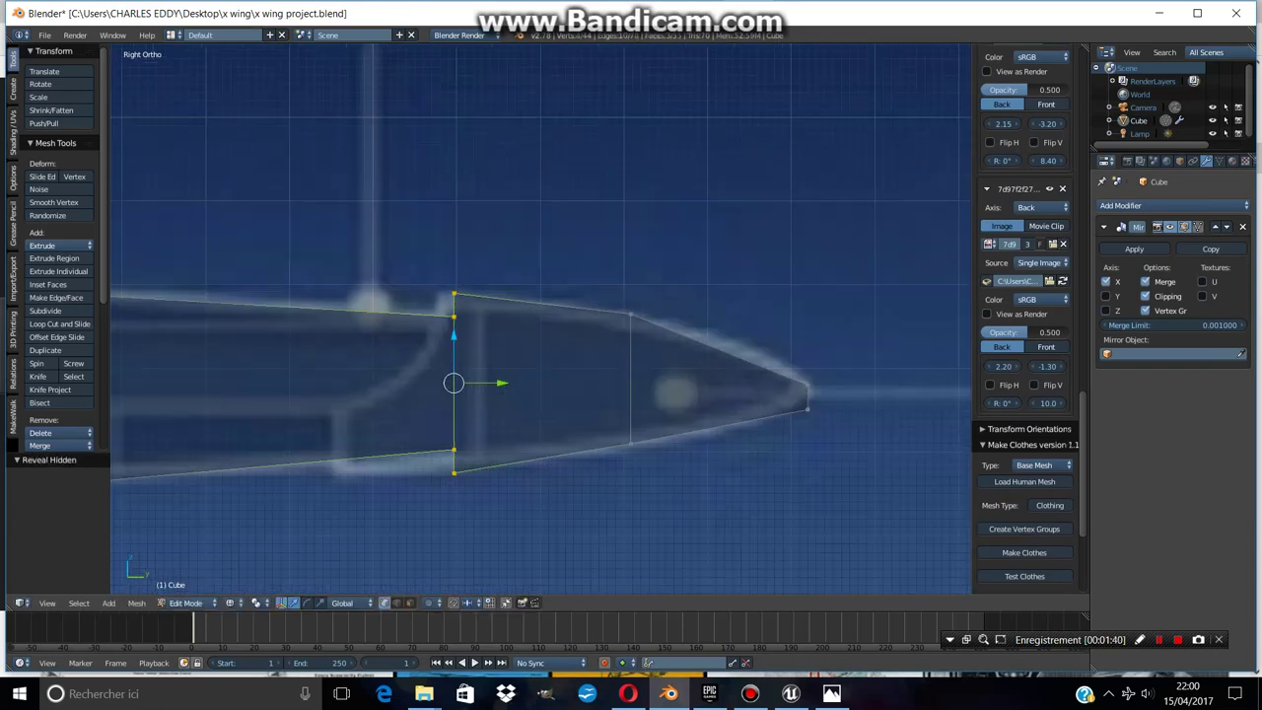
key("a")
key("c")
left_click(456, 462)
key("Escape")
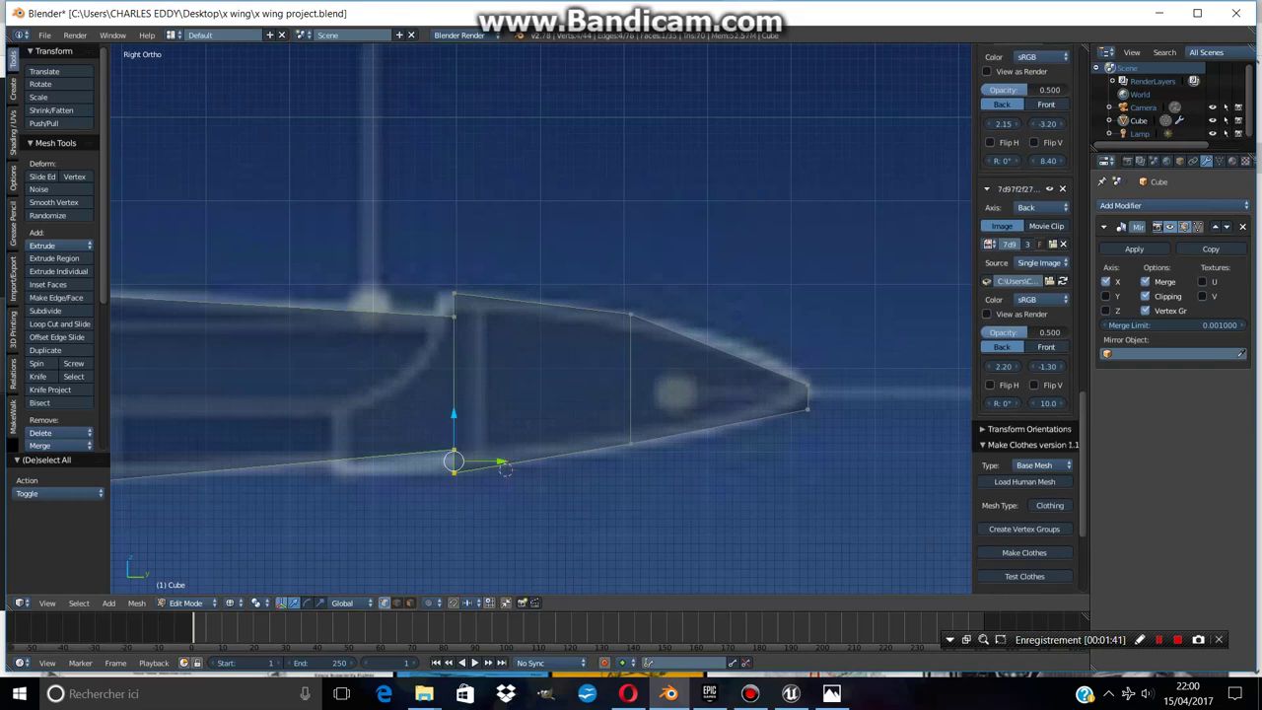
key("g")
key("y")
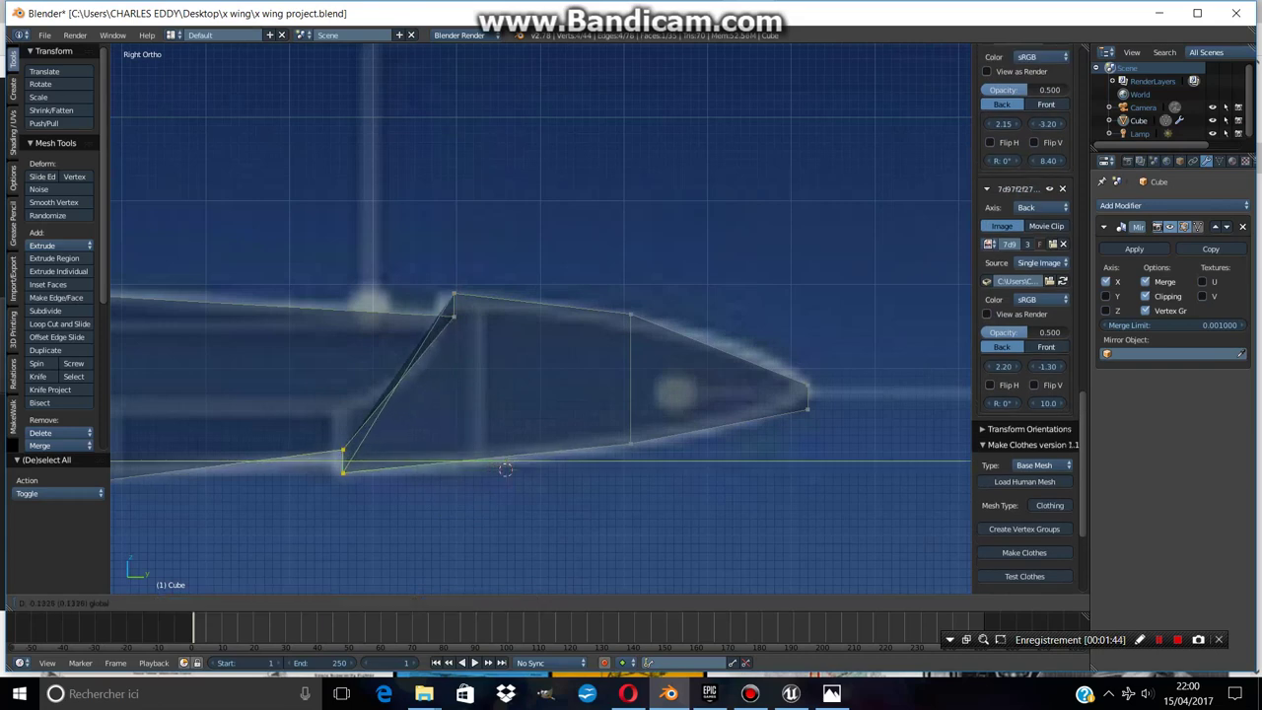
left_click(505, 470)
key("ctrl+z")
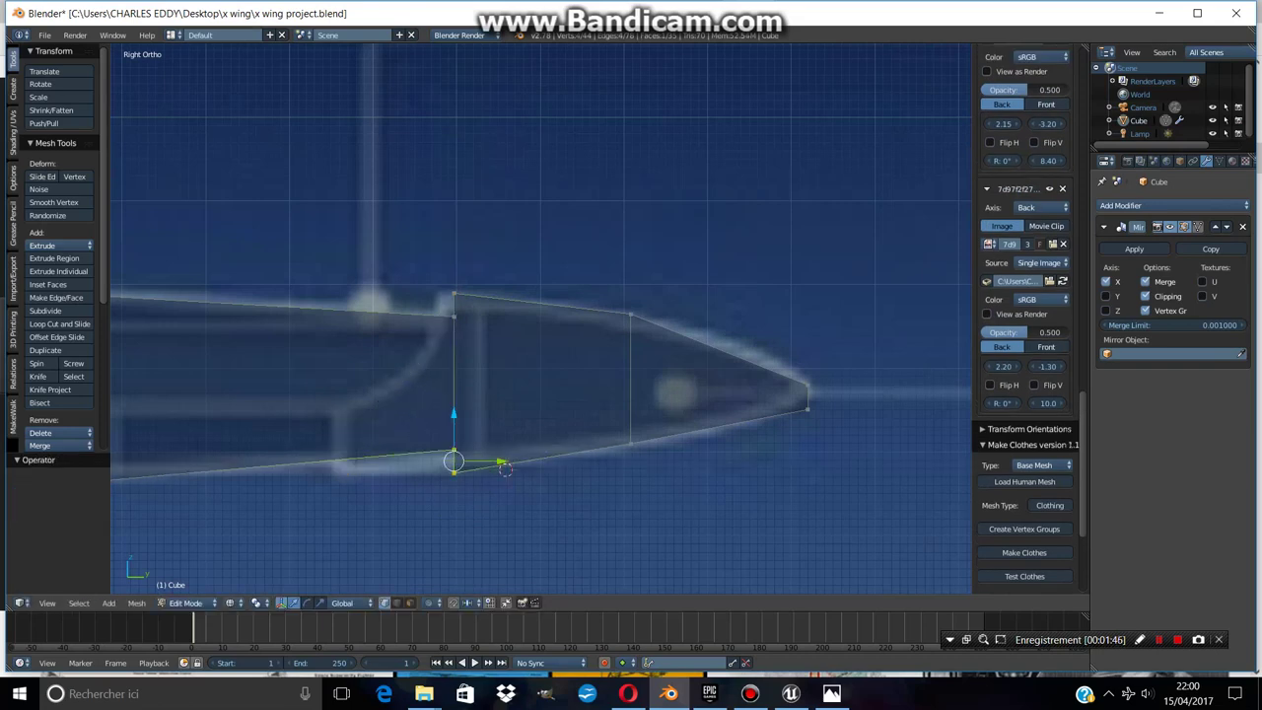
Select the fuselage-side loop at the nose cone step and move it slightly backward along Y
key("a")
key("c")
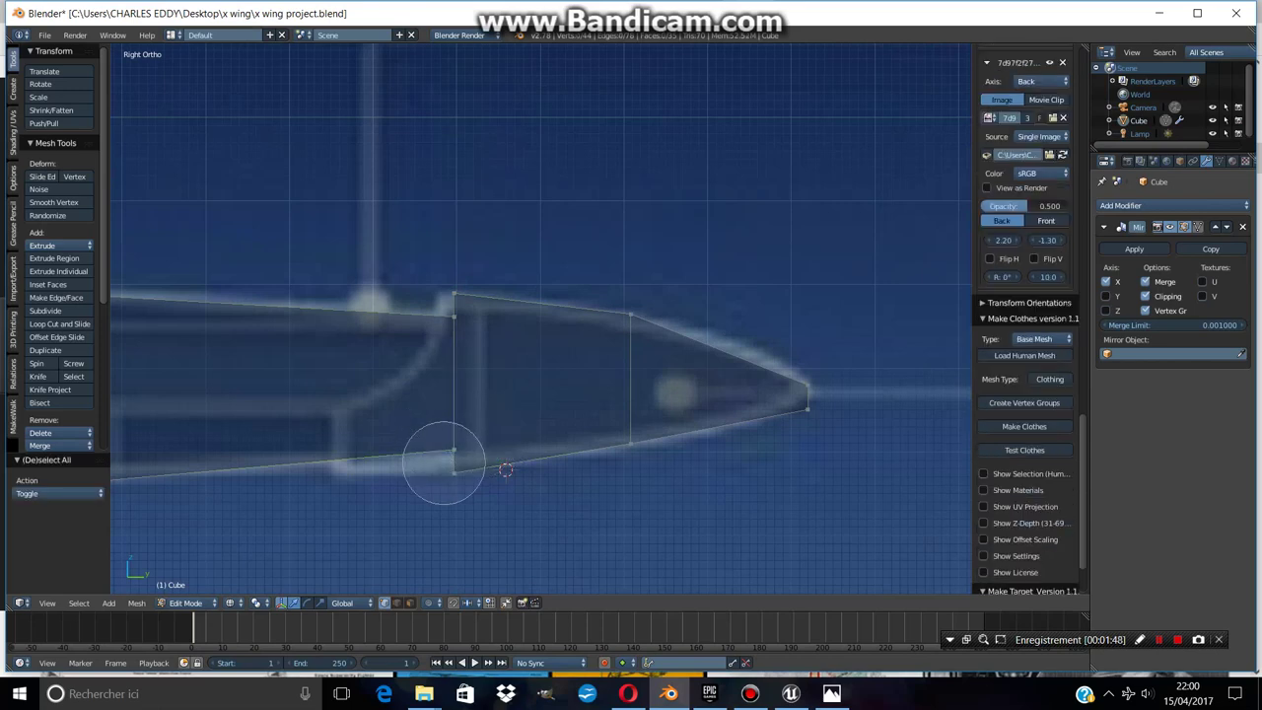
mouse_move(442, 345)
left_mouse_down()
mouse_move(437, 332)
mouse_move(437, 428)
left_mouse_up()
right_click(437, 428)
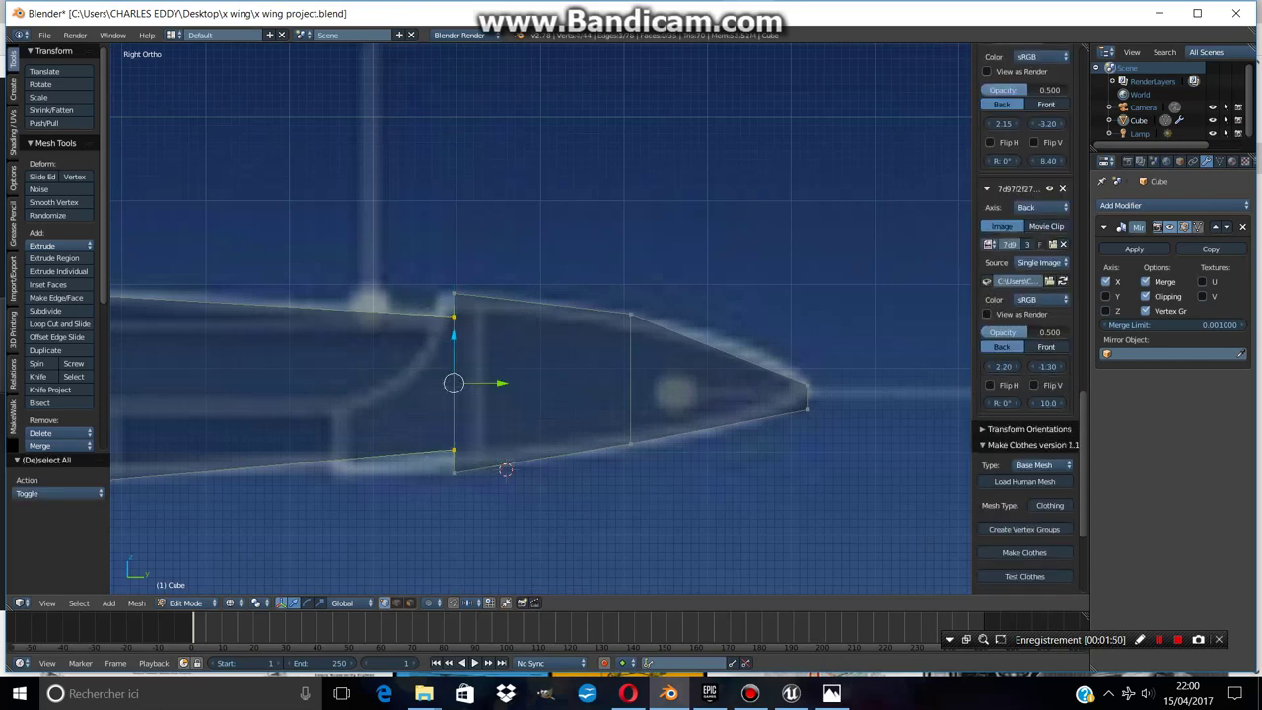
key("g")
key("y")
right_click(505, 470)
Move the lower vertices of both nose cone step loops backward along Y to the blueprint's panel corner
key("a")
key("c")
key("Escape")
key("c")
left_click(448, 464)
right_click(448, 463)
key("g")
key("y")
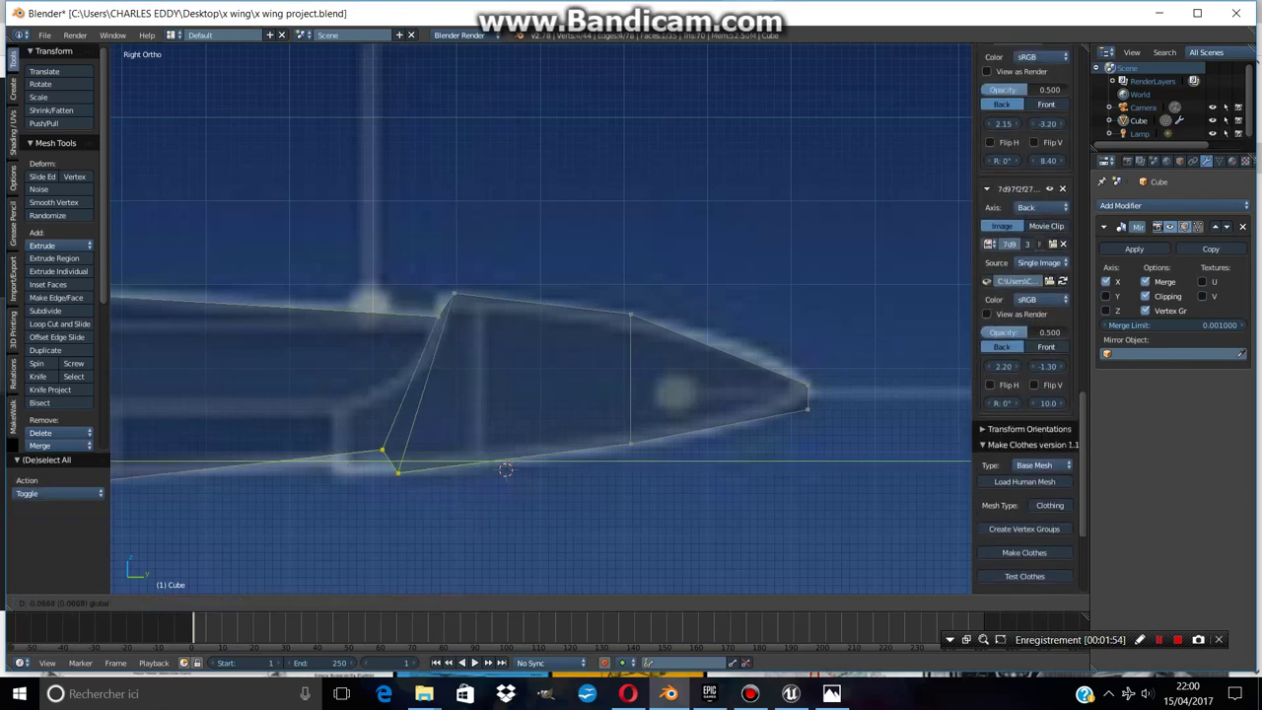
left_click(505, 470)
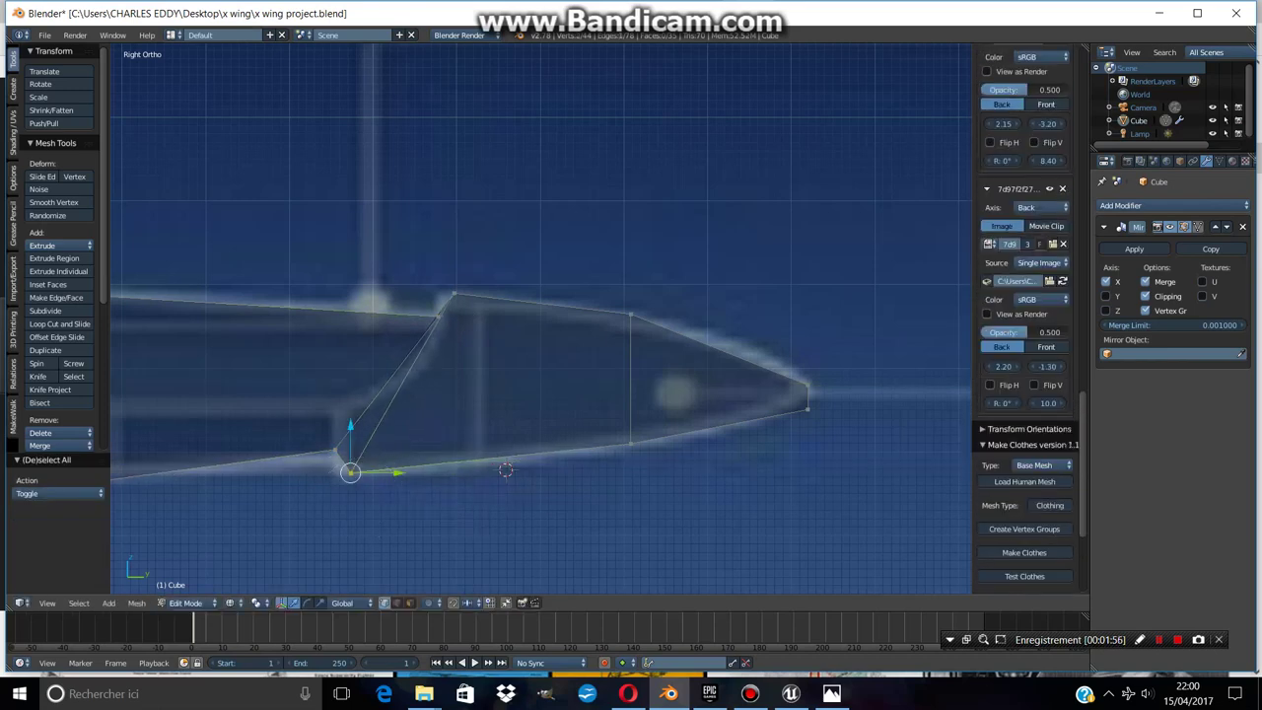
Inspect the slanted nose cone step in Object Mode and from an angled view, returning to the right view in Edit Mode
key("a")
key("c")
left_click(423, 344)
right_click(422, 344)
key("Tab")
scroll(524, 391, "down", 4)
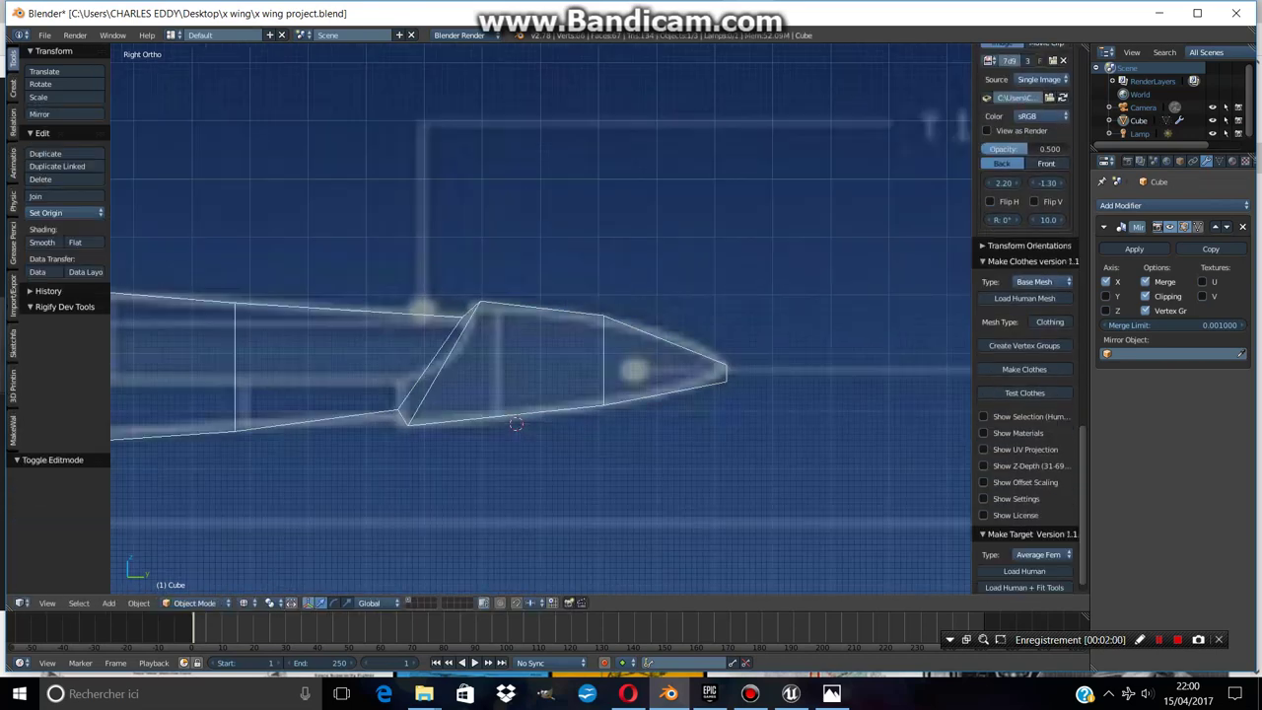
key("Tab")
middle_click_drag(524, 391, 700, 357)
key("KP_3")
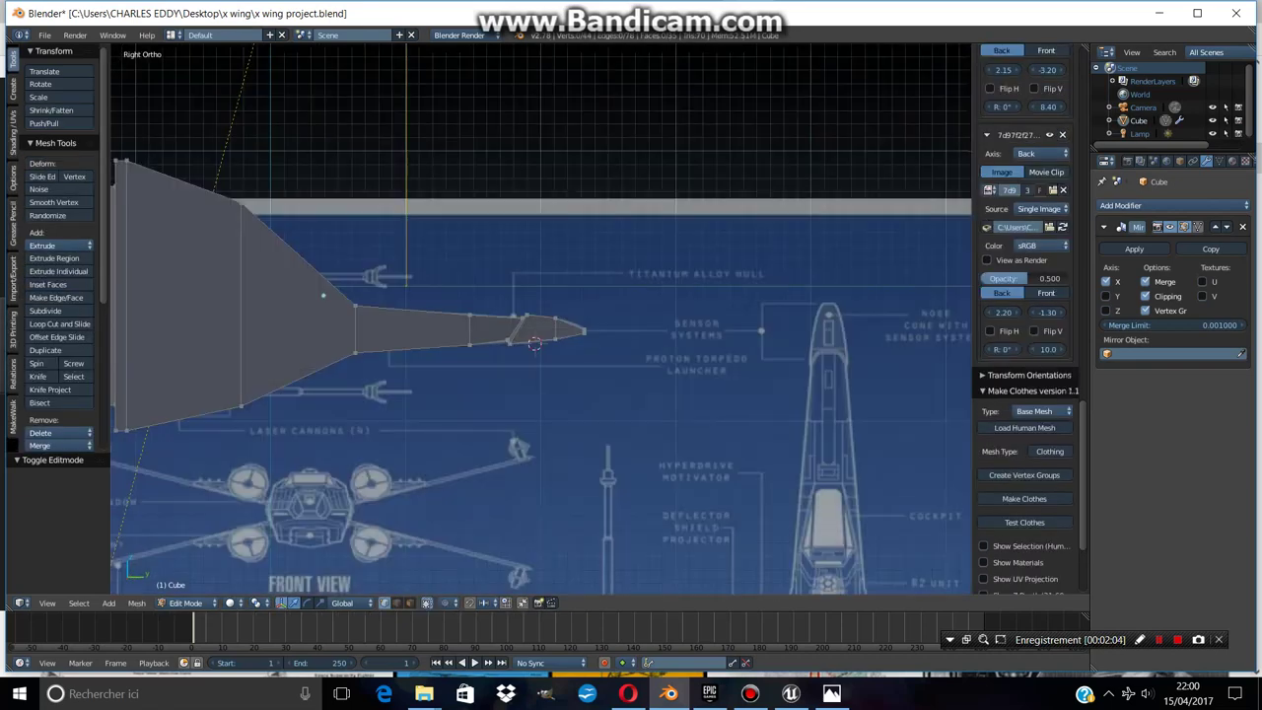
Lower the top vertices of the loop behind the cockpit about 0.744 along Z to the blueprint's upper hull line
scroll(541, 320, "down", 3)
scroll(541, 320, "up", 1)
key("a")
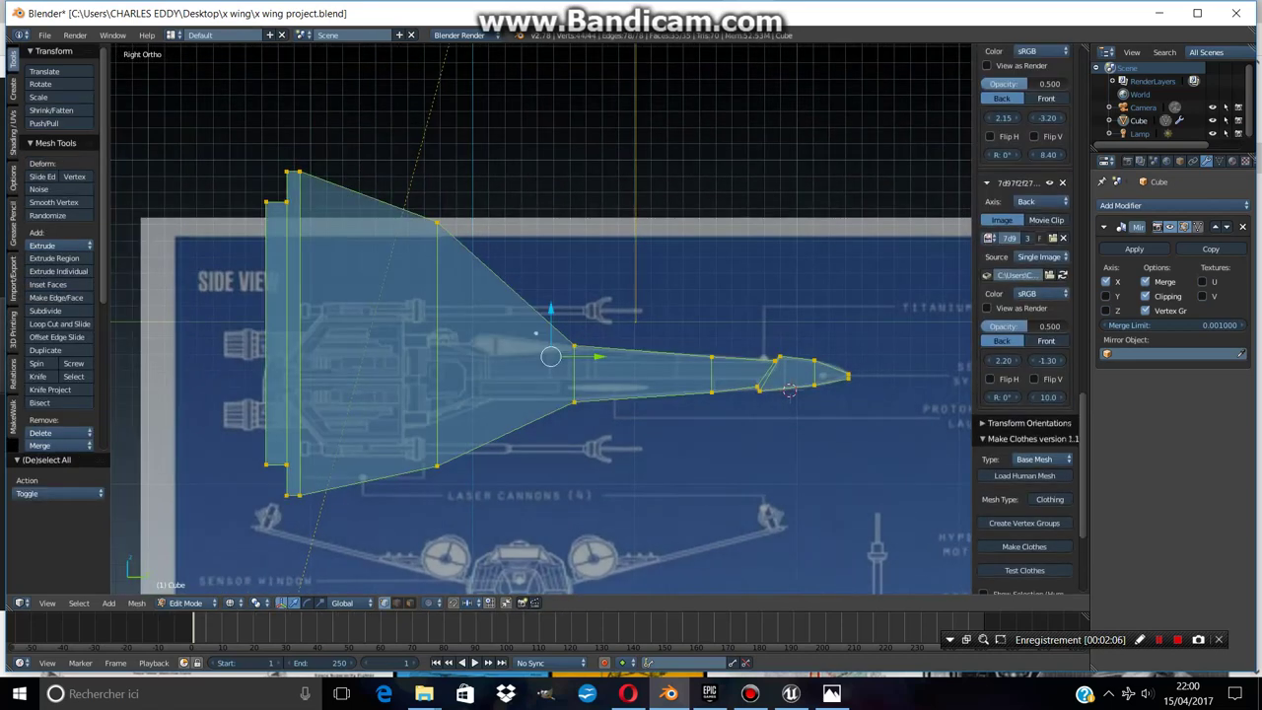
scroll(541, 320, "up", 4)
key("a")
key("c")
left_click(361, 151)
right_click(361, 151)
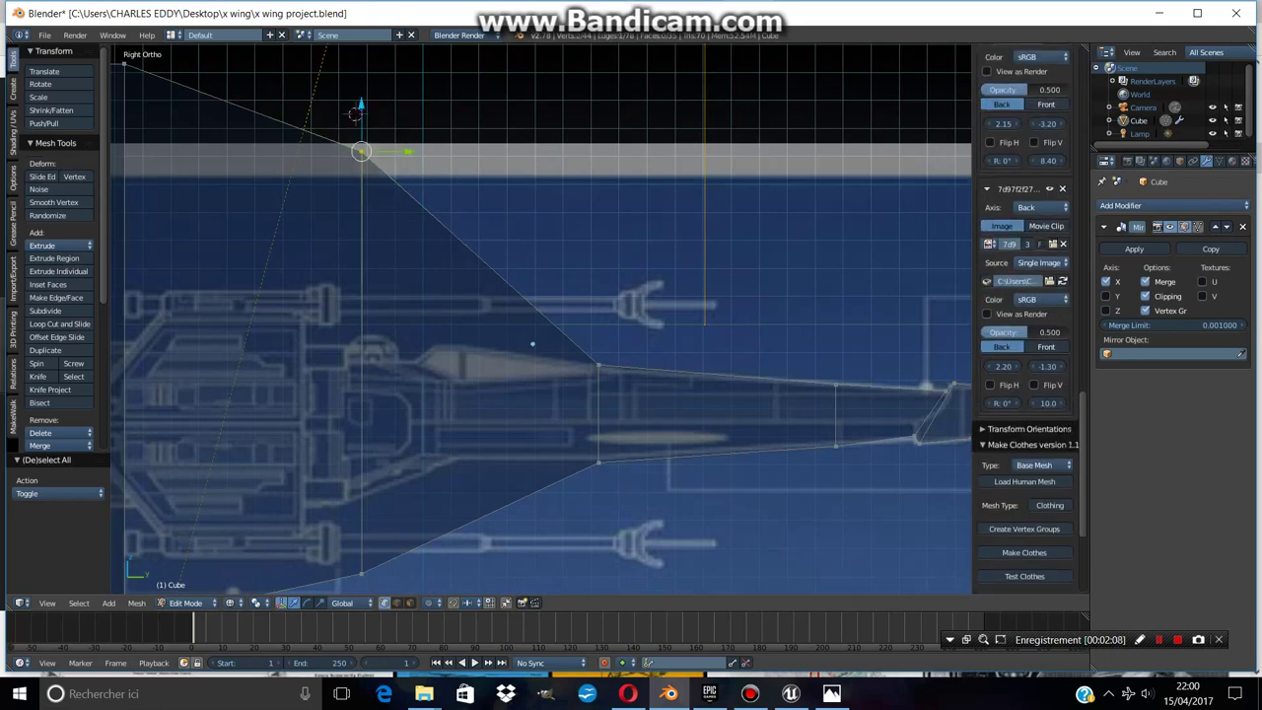
key("g")
key("z")
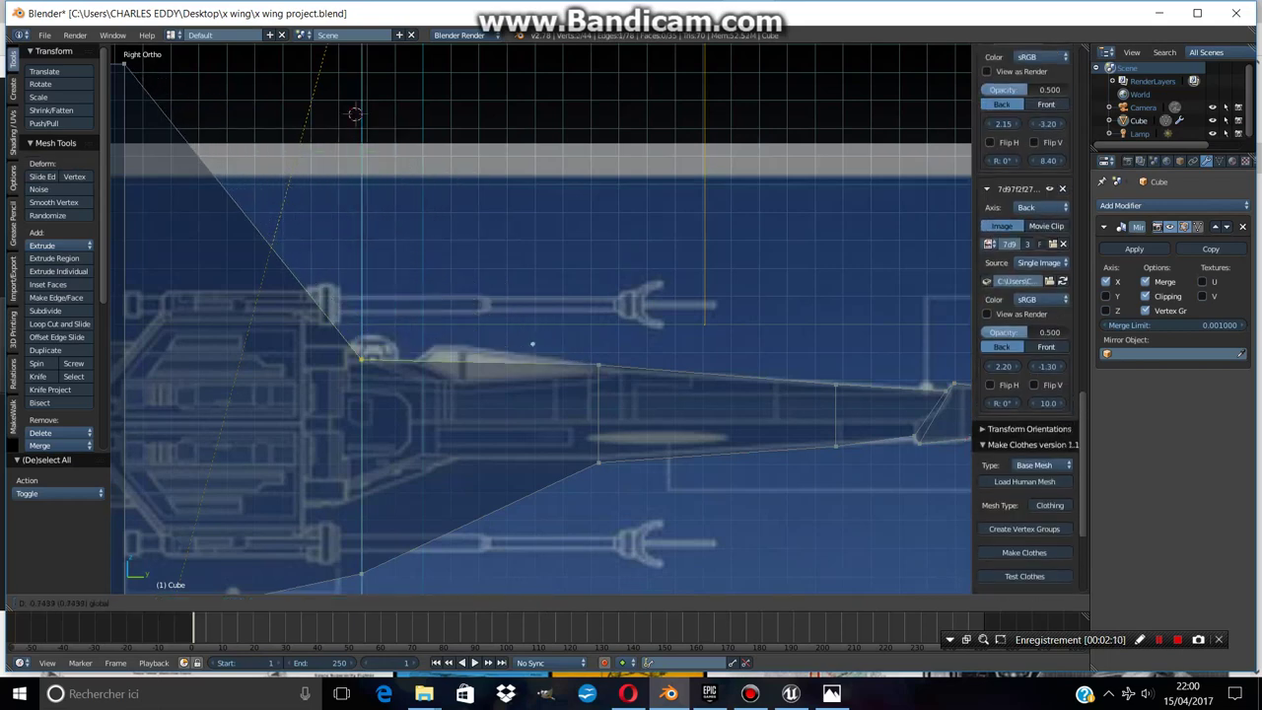
key("Return")
scroll(542, 320, "down", 1, "shift")
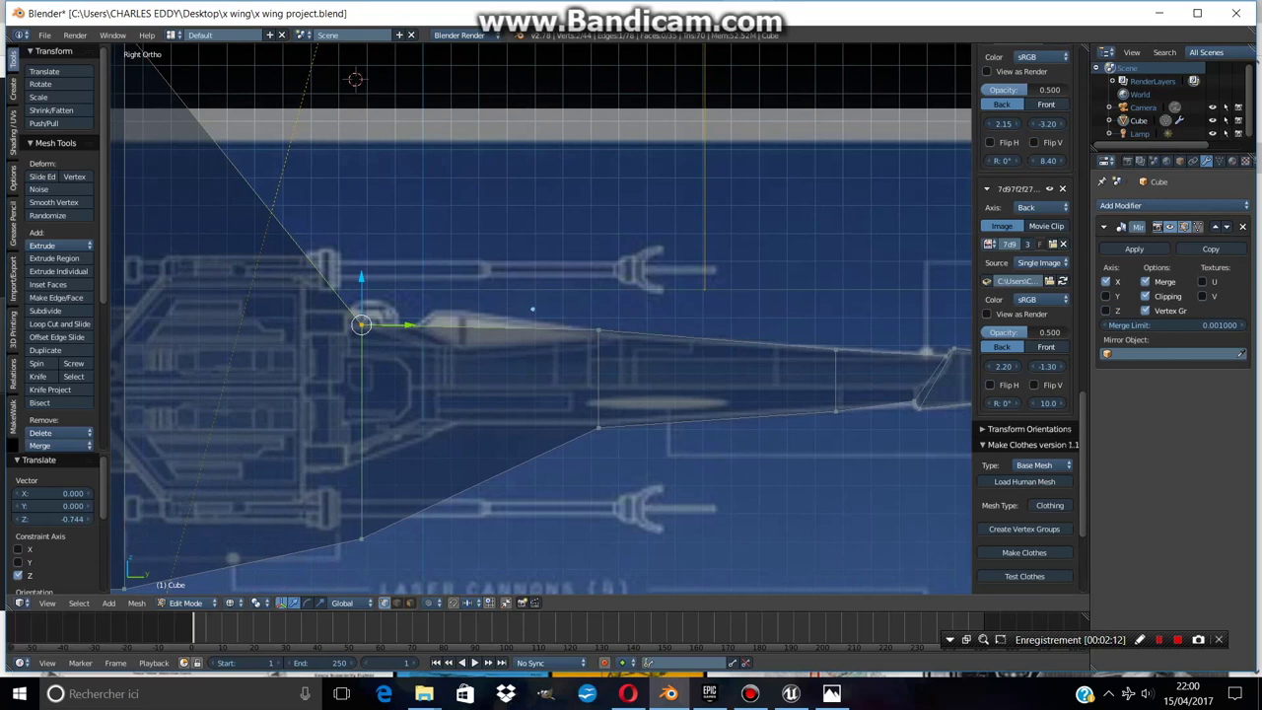
Raise the bottom vertices of the same loop behind the cockpit about 0.275 along Z to the blueprint's lower hull line
key("a")
right_click(361, 537)
key("g")
key("z")
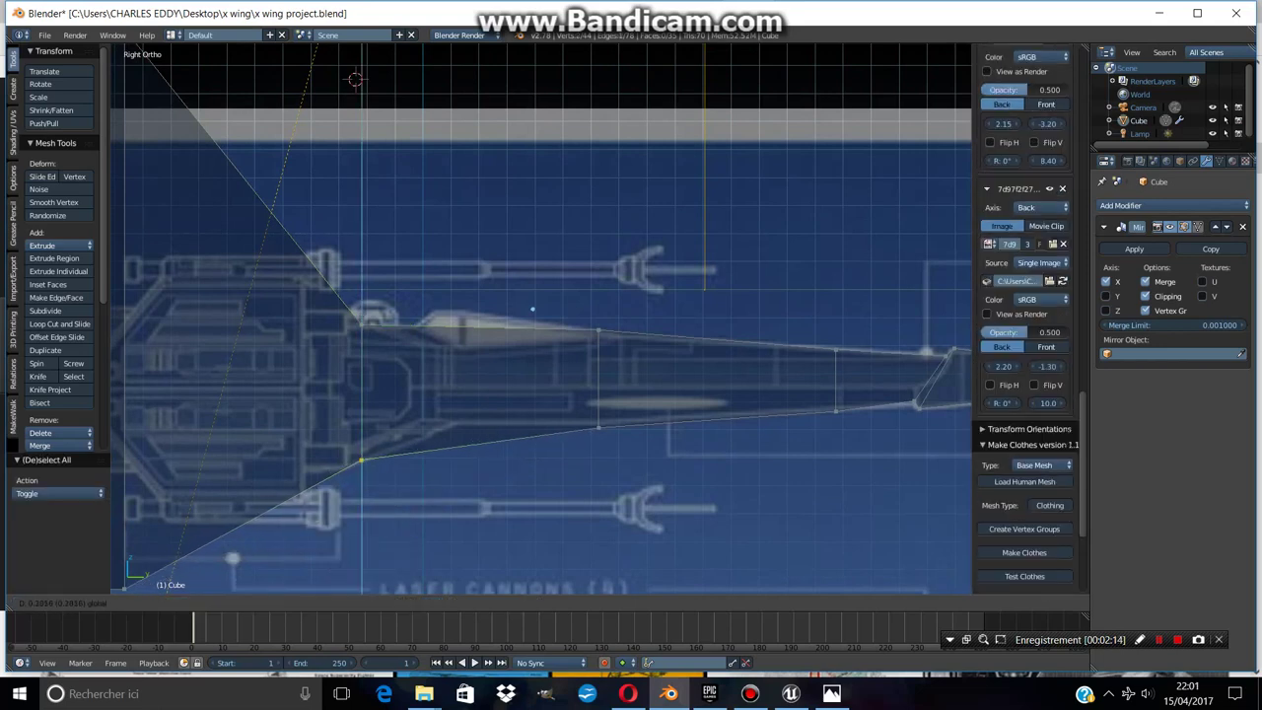
key("Return")
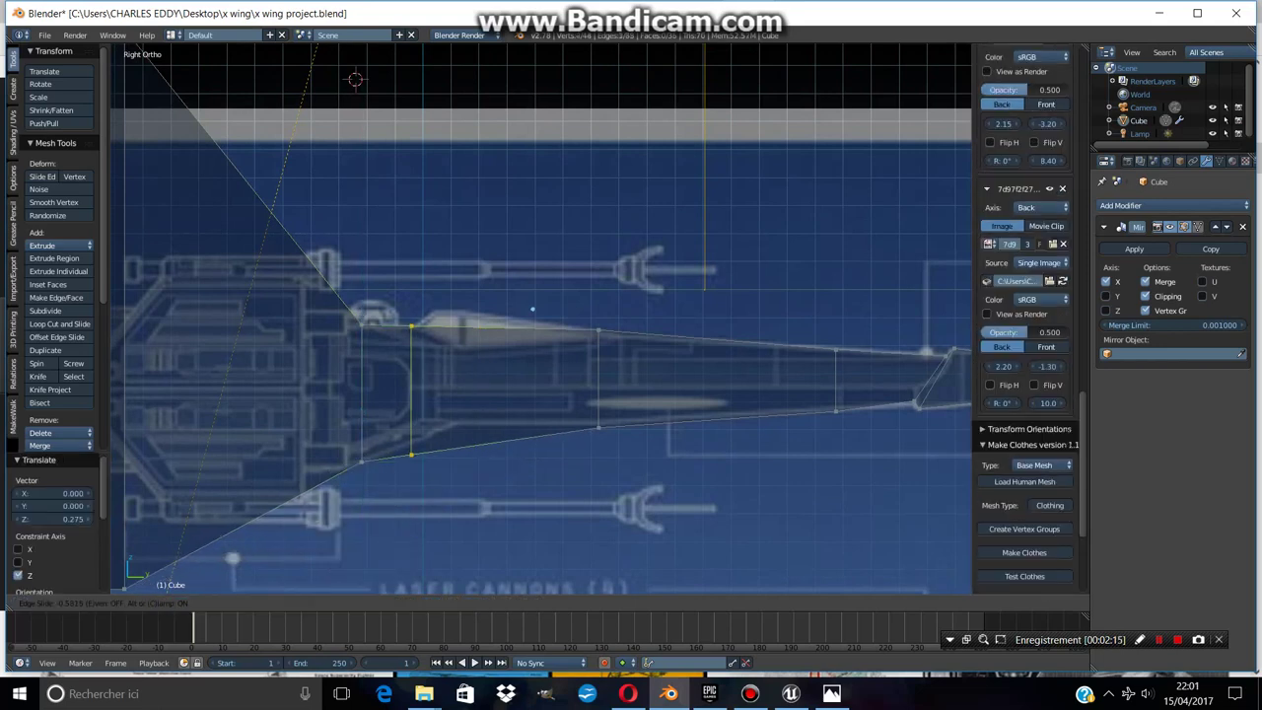
Add a loop cut at the rear end of the cockpit and raise its bottom vertices about 0.042 along Z
key("a")
key("c")
left_click(412, 465)
key("Escape")
key("g")
key("z")
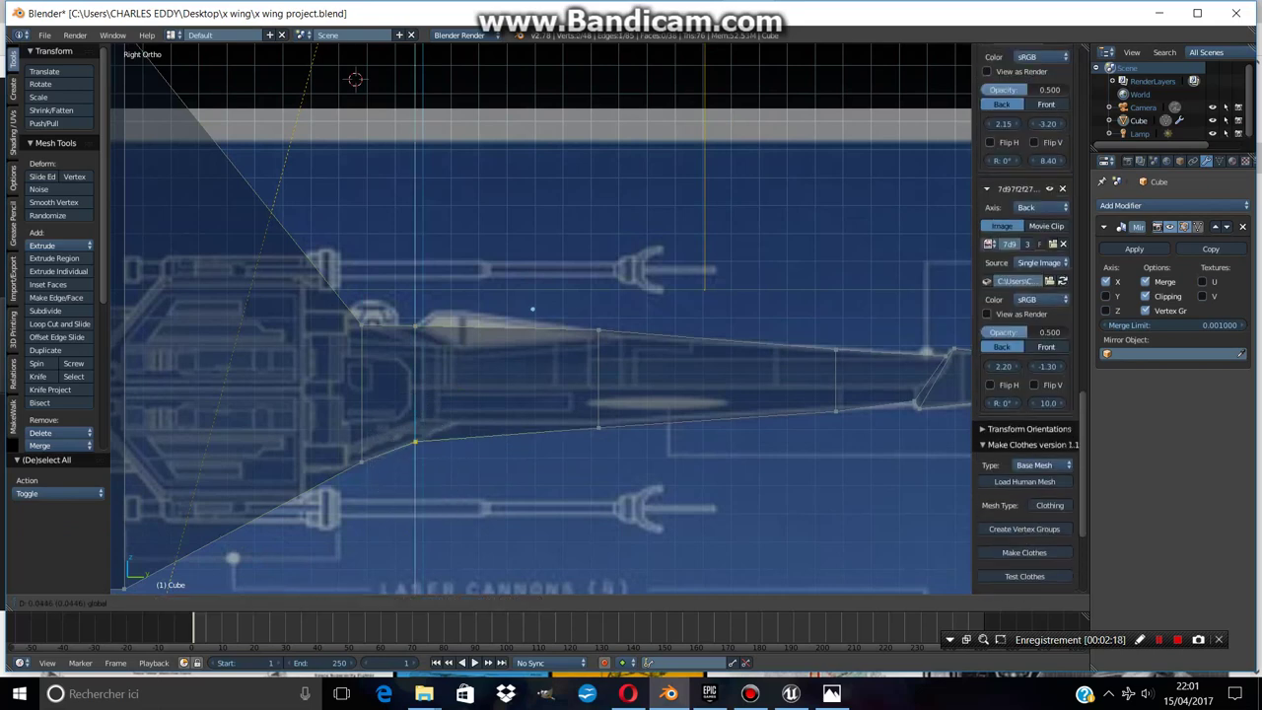
key("Return")
Add another loop cut slightly further forward under the cockpit and raise its bottom vertices about 0.049 along Z
key("ctrl+r")
left_click(533, 310)
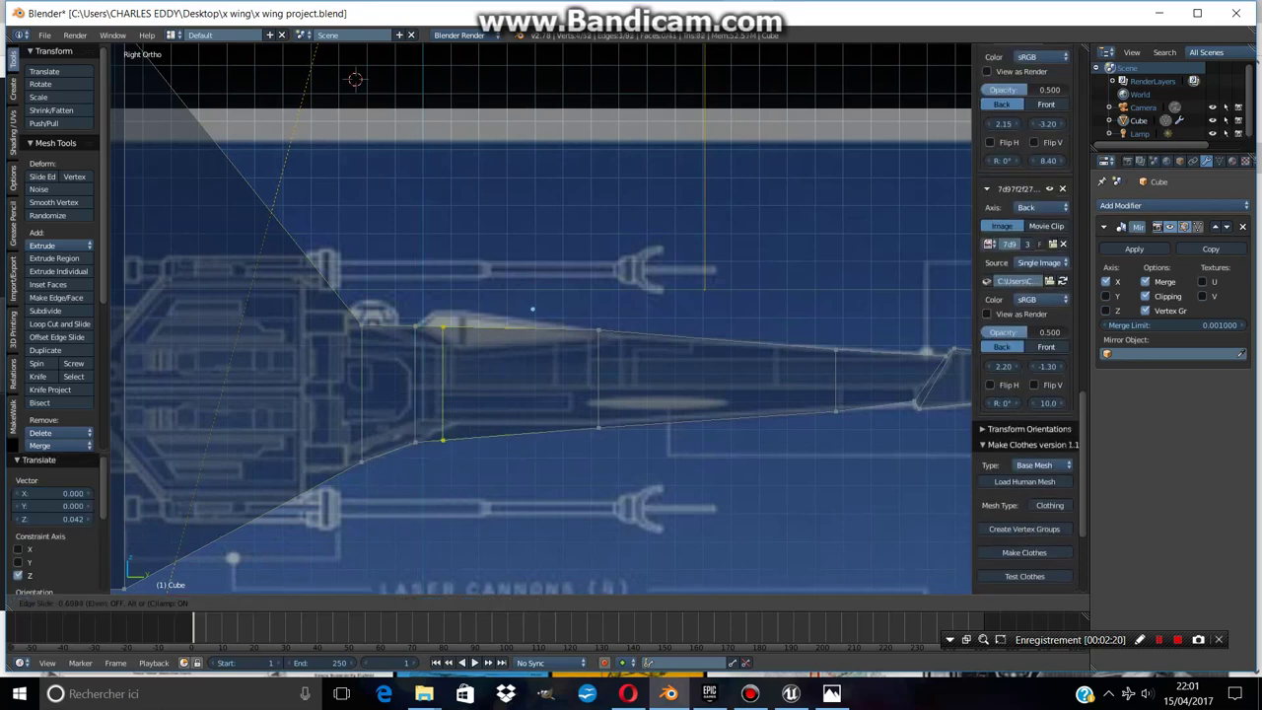
key("Return")
key("a")
key("c")
left_click(452, 439)
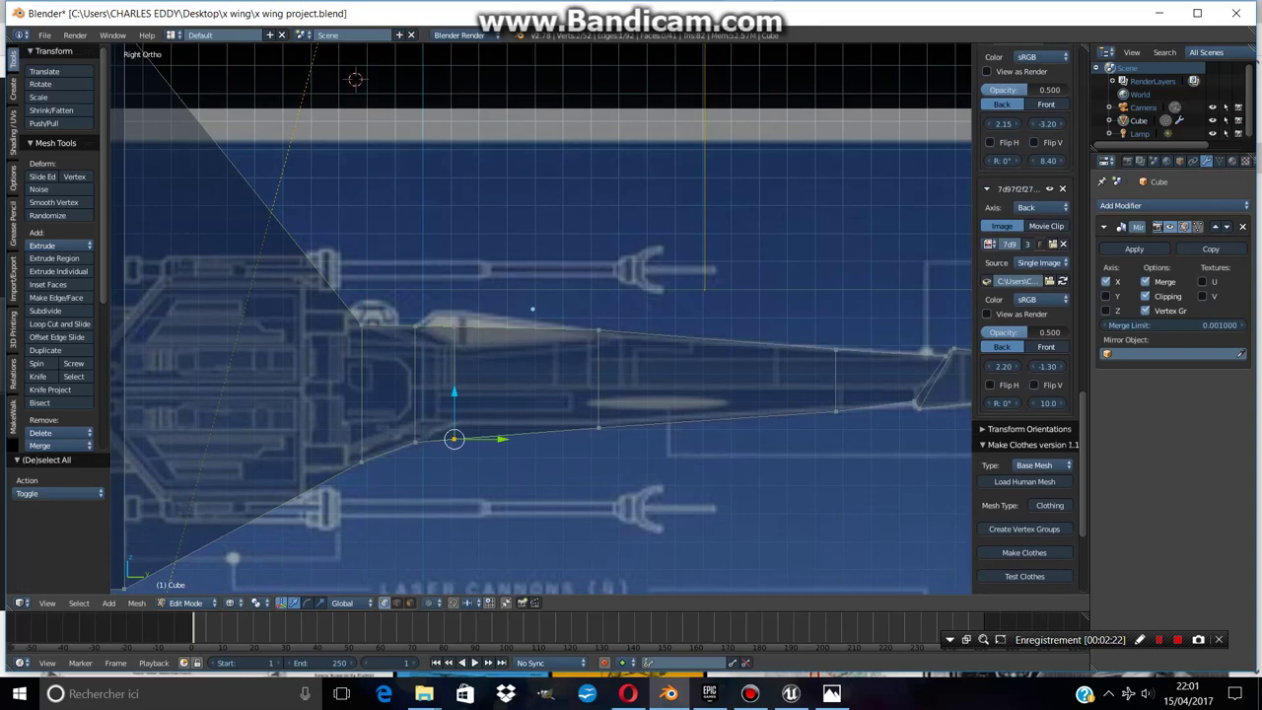
key("Escape")
key("g")
key("z")
key("Escape")
scroll(578, 460, "up", 2)
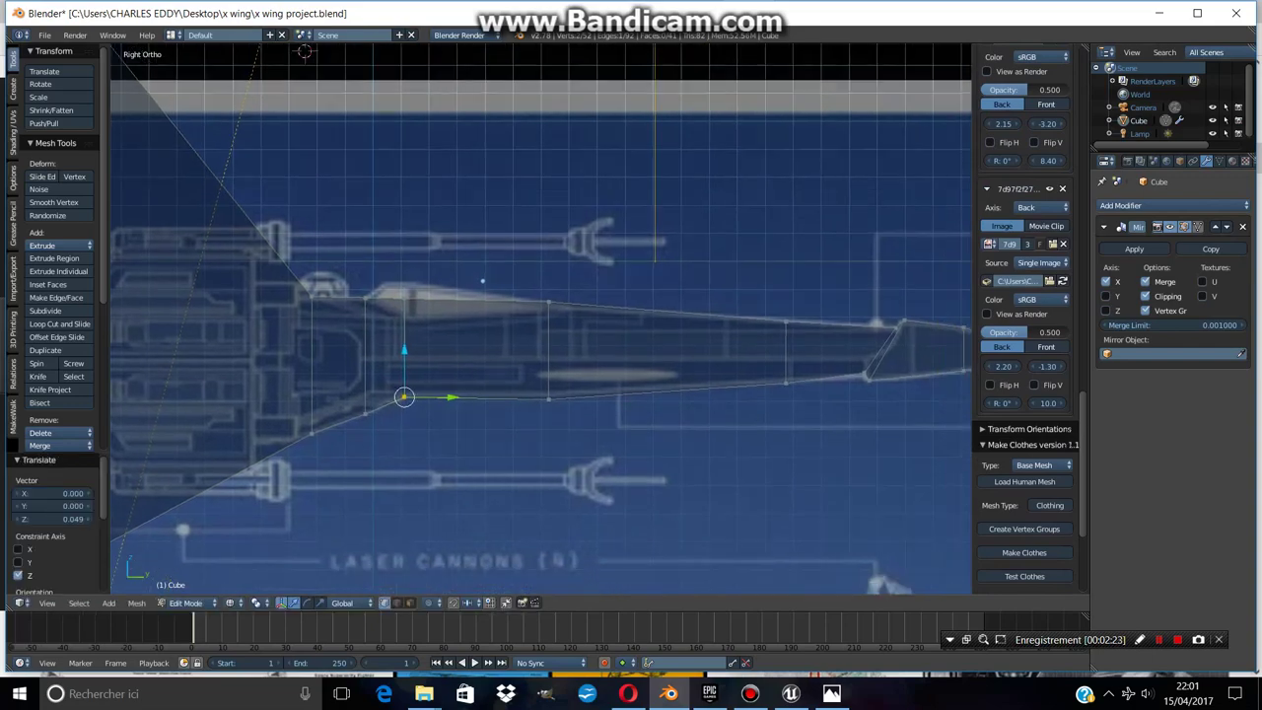
Raise the bottom vertices of the loop at the cockpit's front slightly along Z to match the lower hull line
key("c")
left_click(578, 460)
scroll(549, 434, "down", 2)
key("g")
key("z")
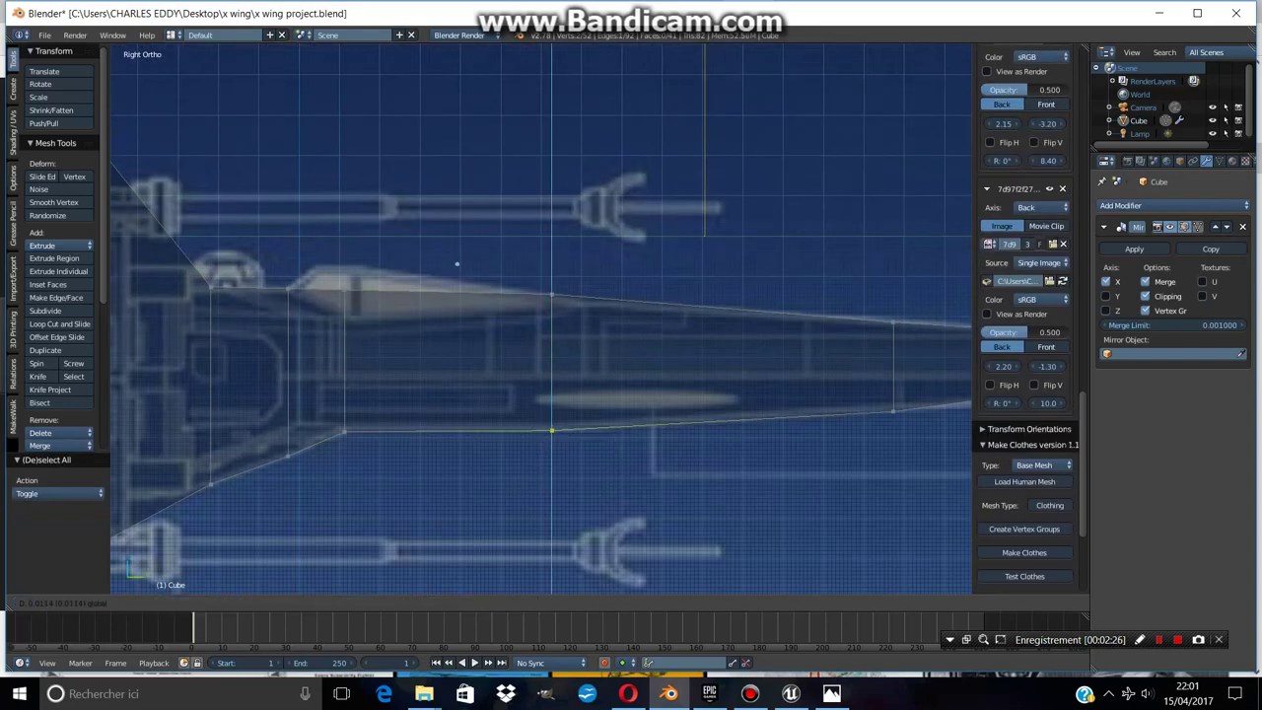
key("Return")
scroll(740, 365, "down", 3)
Raise the bottom vertices of the two loops at the rear of the main hull along Z to the blueprint's underside
key("c")
left_click(349, 502)
key("Escape")
key("a")
right_click(336, 502)
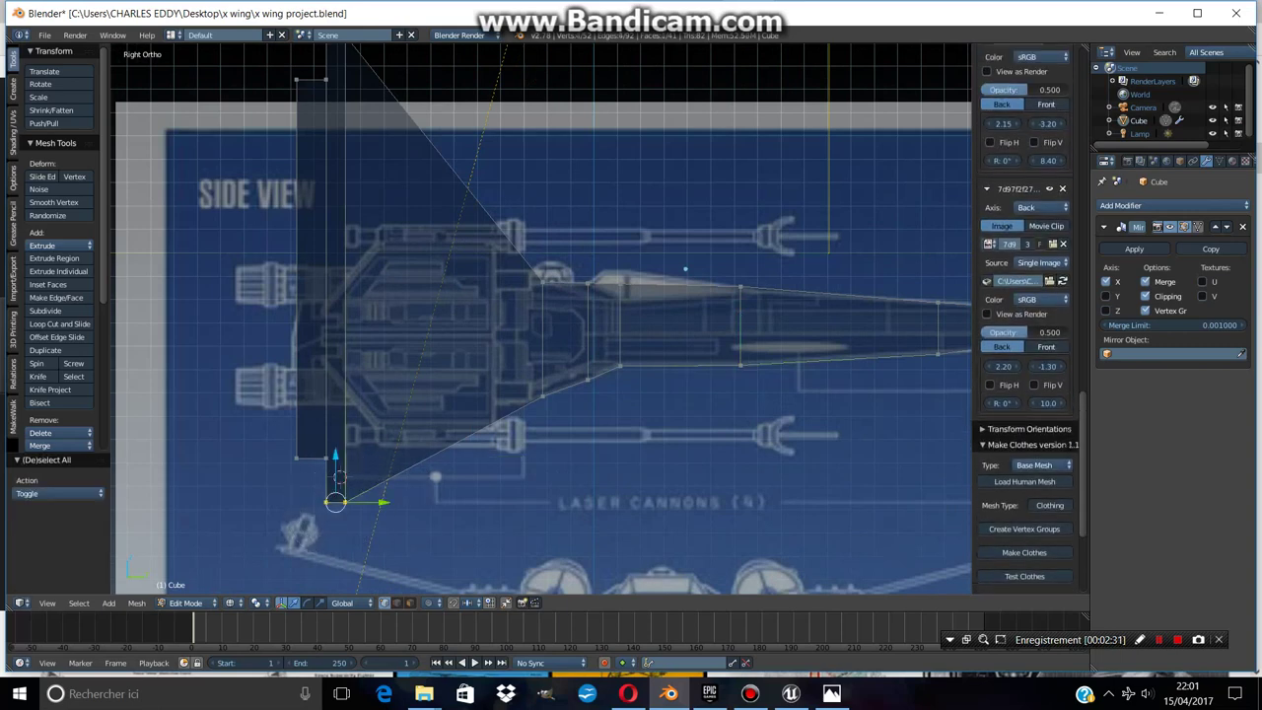
key("g")
key("z")
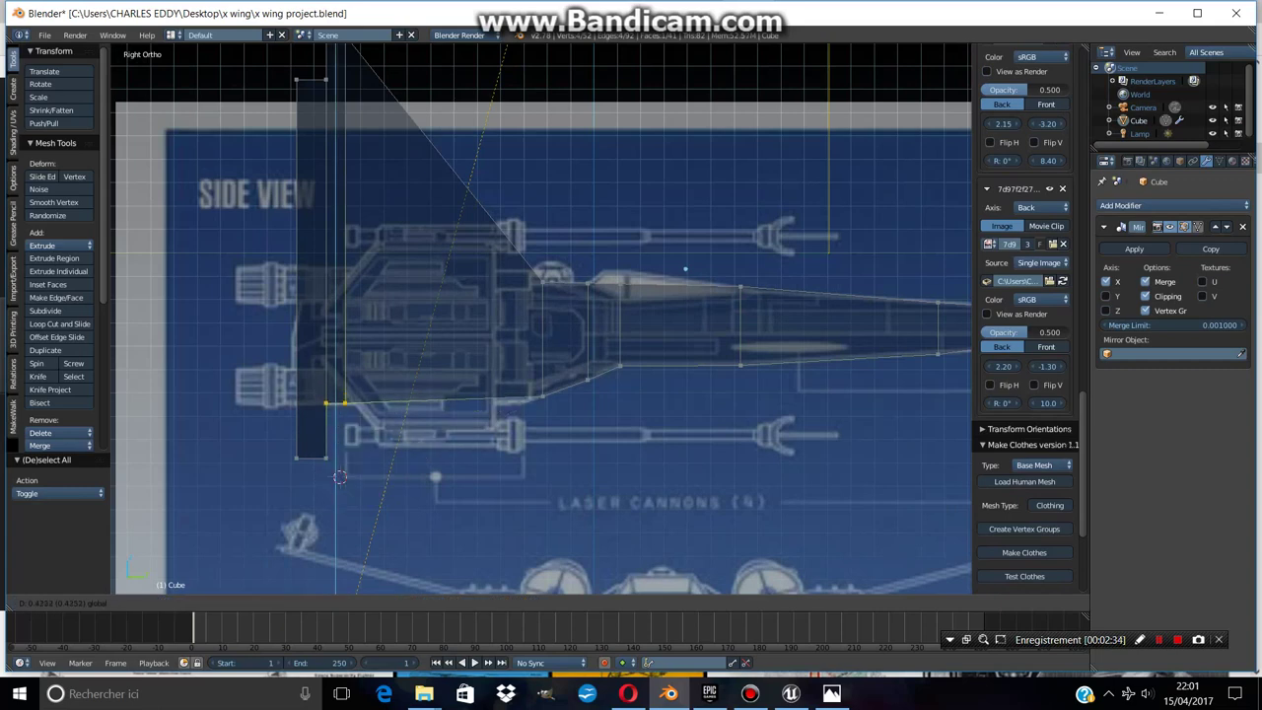
left_click(339, 477)
Raise the bottom vertices of the rearmost hull block about 0.234 along Z, level with the adjoining section's underside
key("c")
left_click(308, 478)
key("Escape")
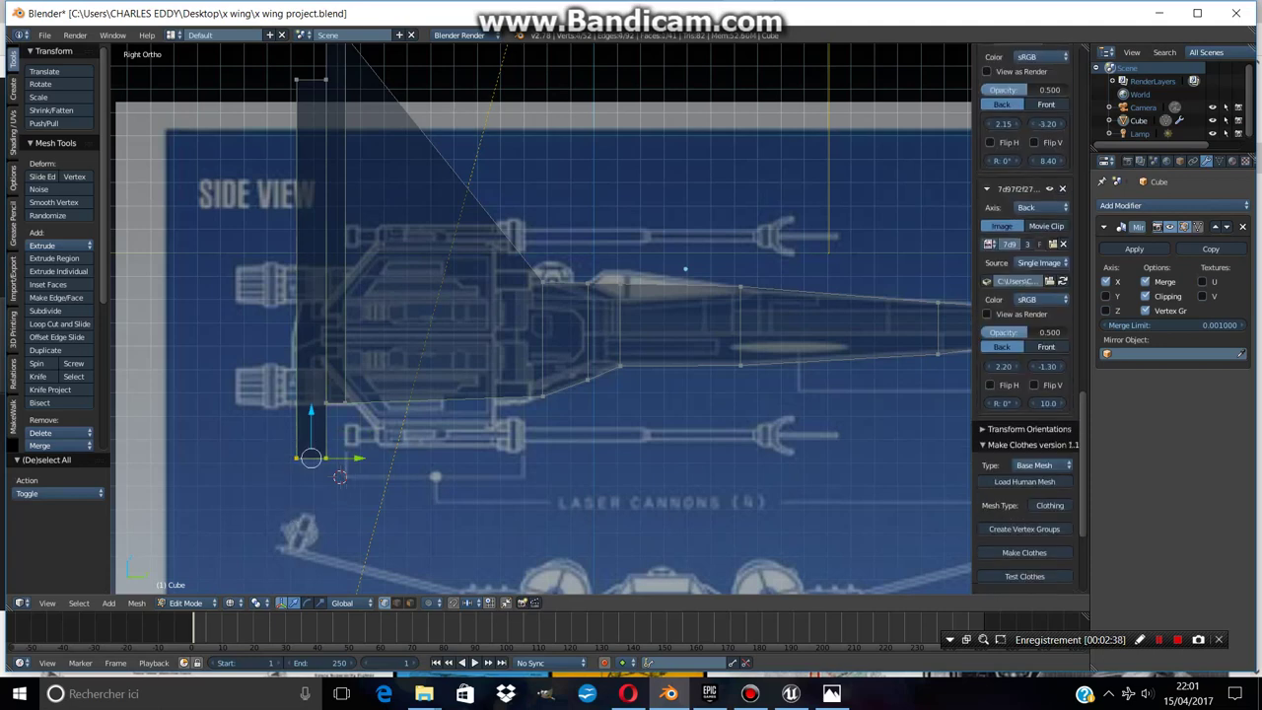
key("a")
key("g")
key("z")
left_click(339, 478)
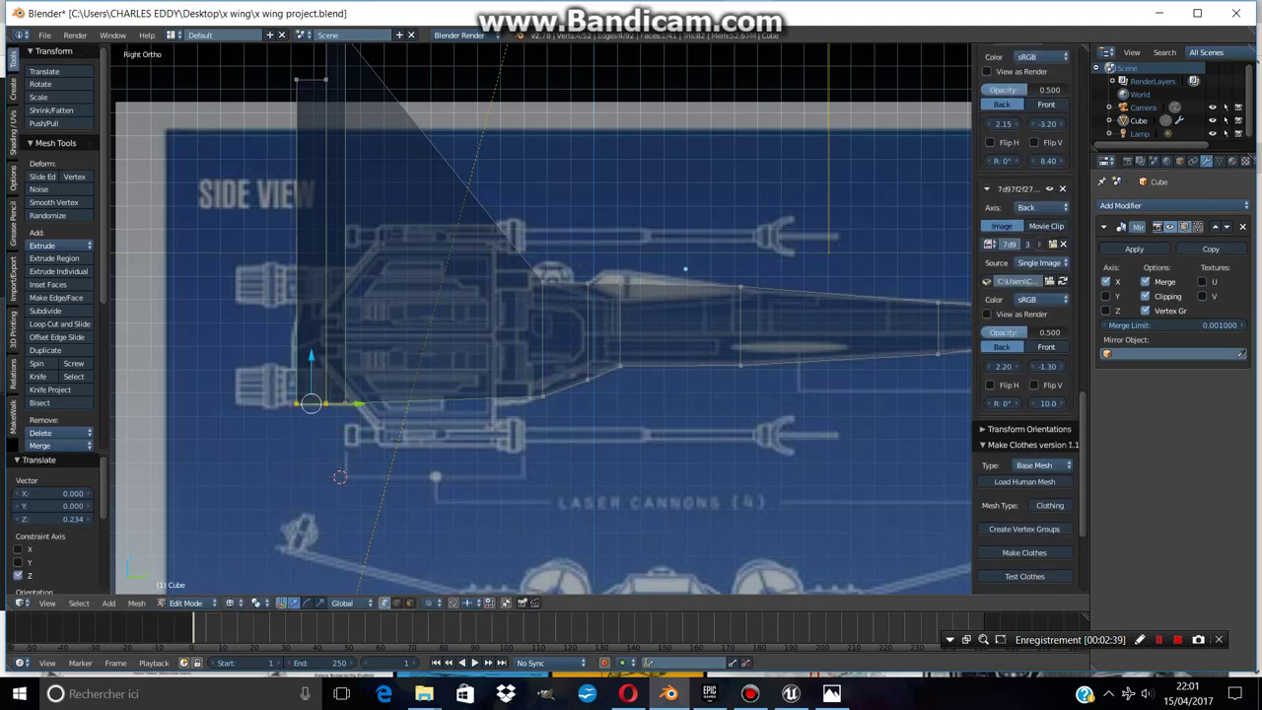
Lower the top vertices of the rearmost hull block along Z to the blueprint's upper hull line
middle_click_drag(340, 477, 339, 581, "shift")
key("c")
left_click(313, 199)
key("Escape")
key("a")
key("c")
left_click(311, 197)
key("Escape")
key("g")
key("z")
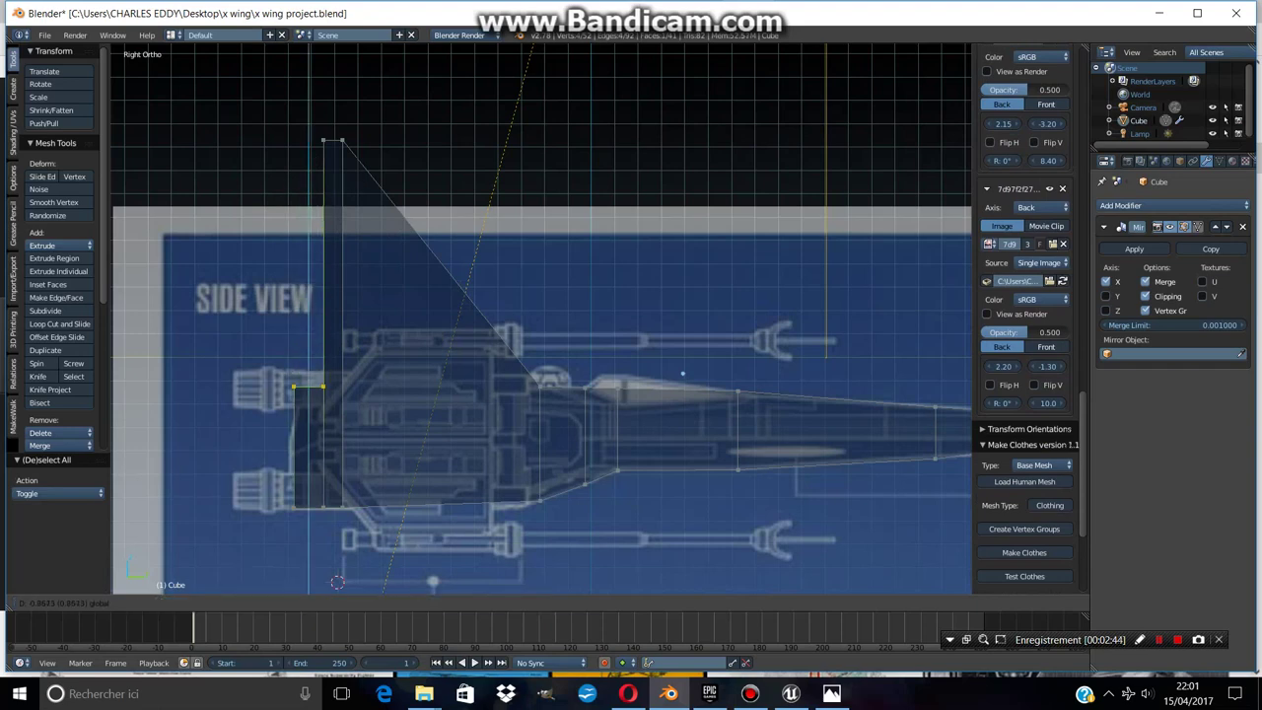
key("Escape")
Lower the top vertices of the two tall loops ahead of the rear block about 1.017 along Z
key("c")
left_click(366, 141)
key("Escape")
key("g")
key("z")
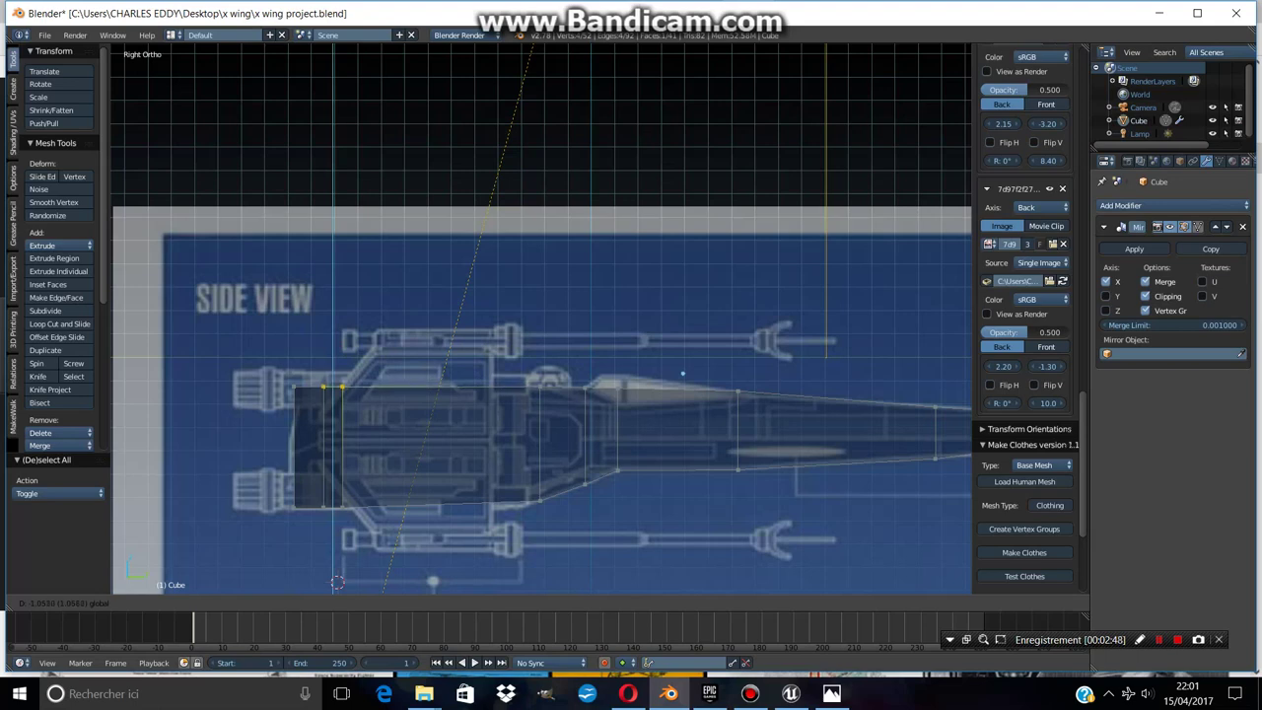
left_click(337, 583)
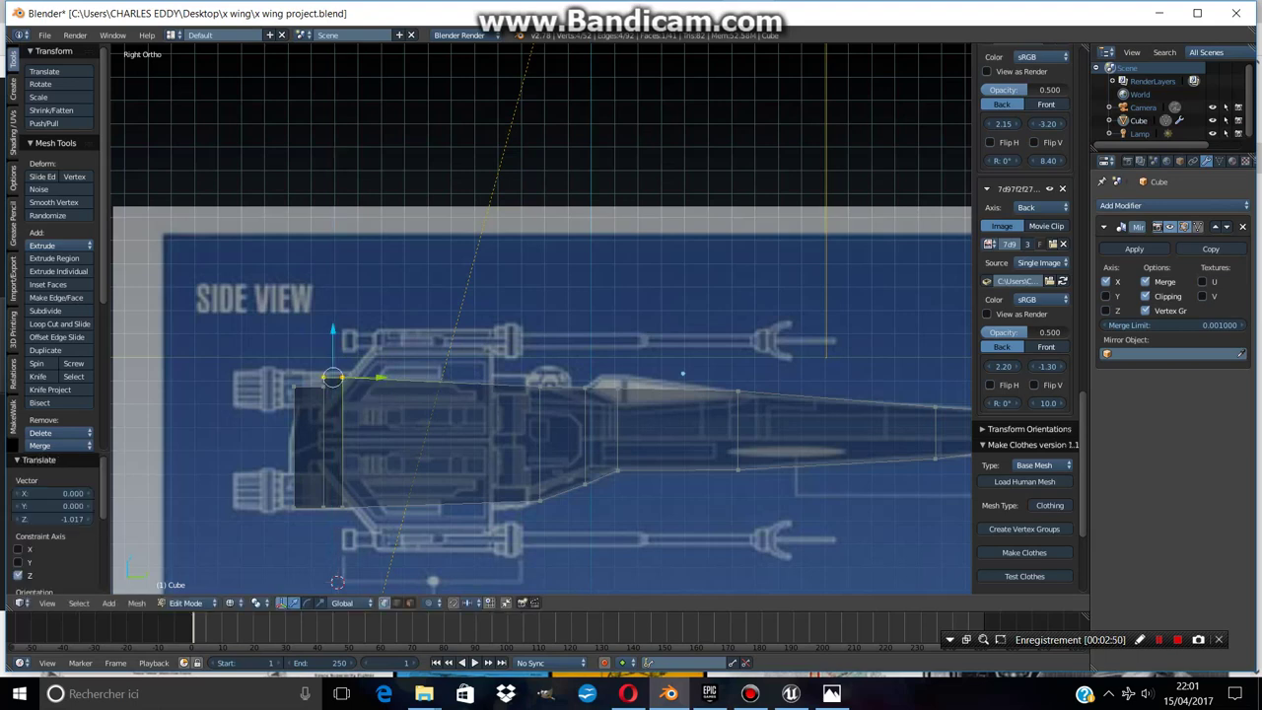
Lower the top vertices of the same two rear loops slightly further along Z toward the blueprint's hull line
scroll(542, 320, "up", 2)
scroll(712, 355, "up", 2)
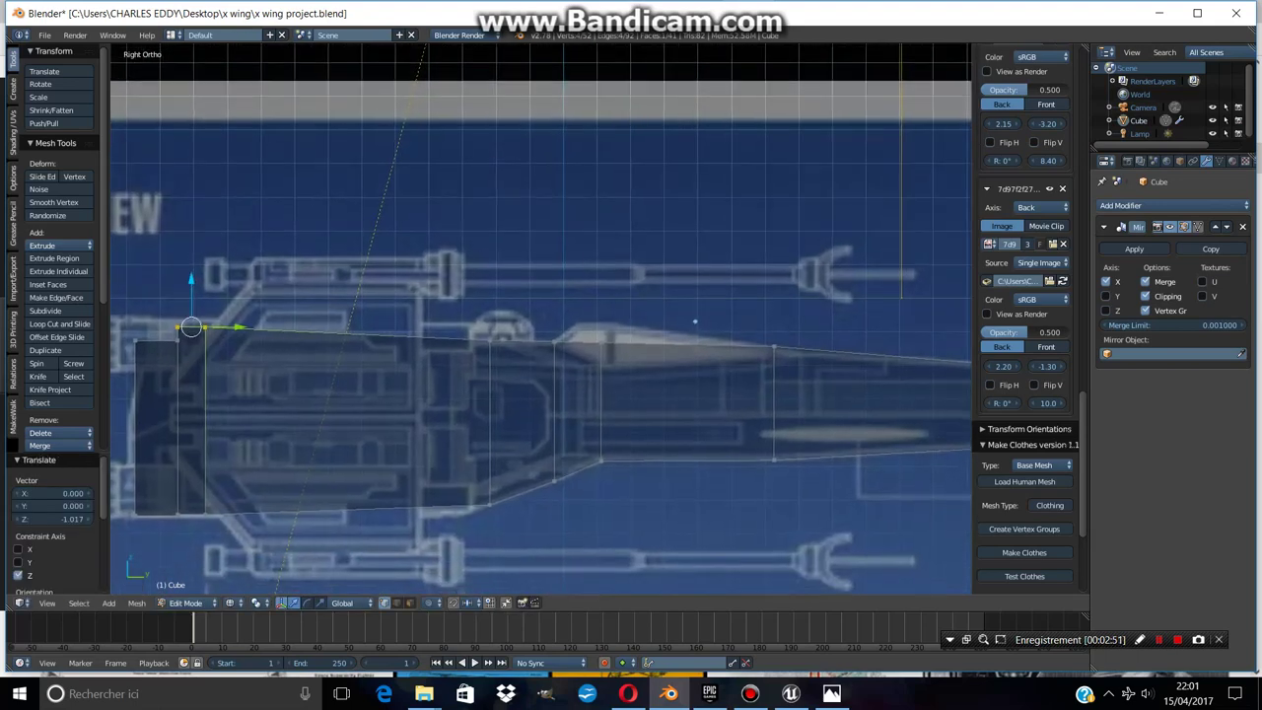
scroll(808, 324, "down", 3)
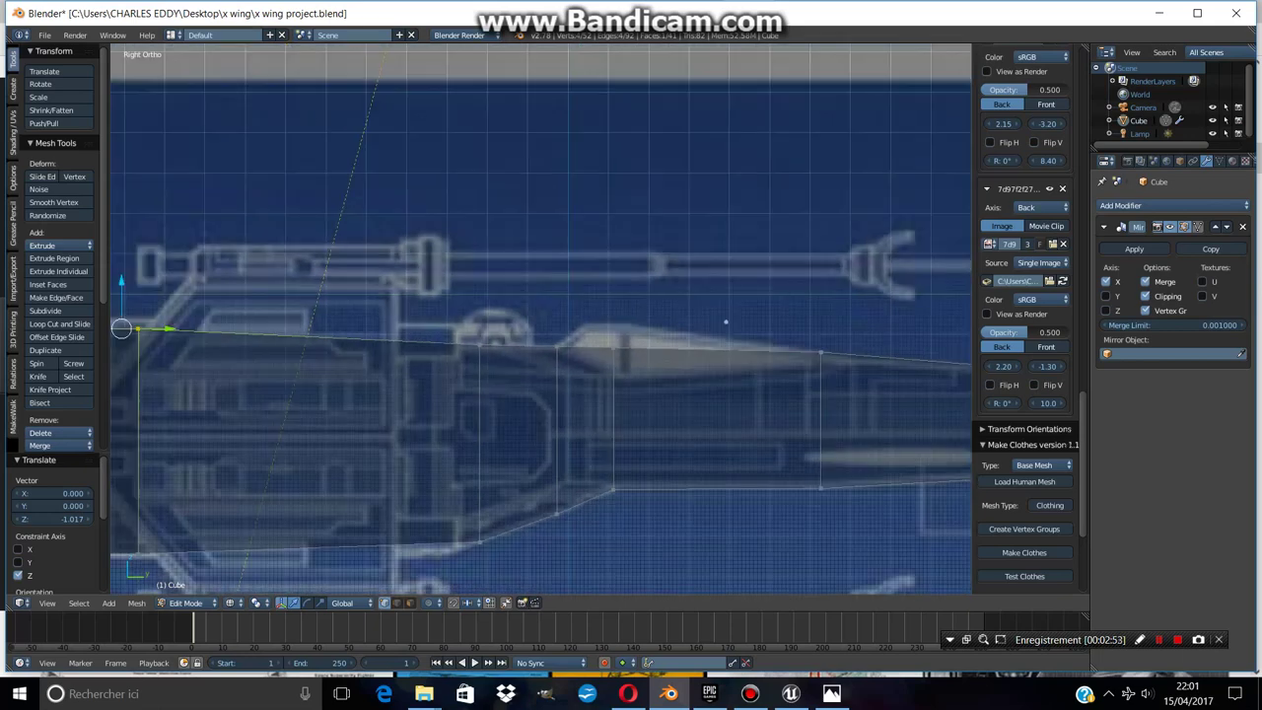
scroll(793, 317, "up", 2)
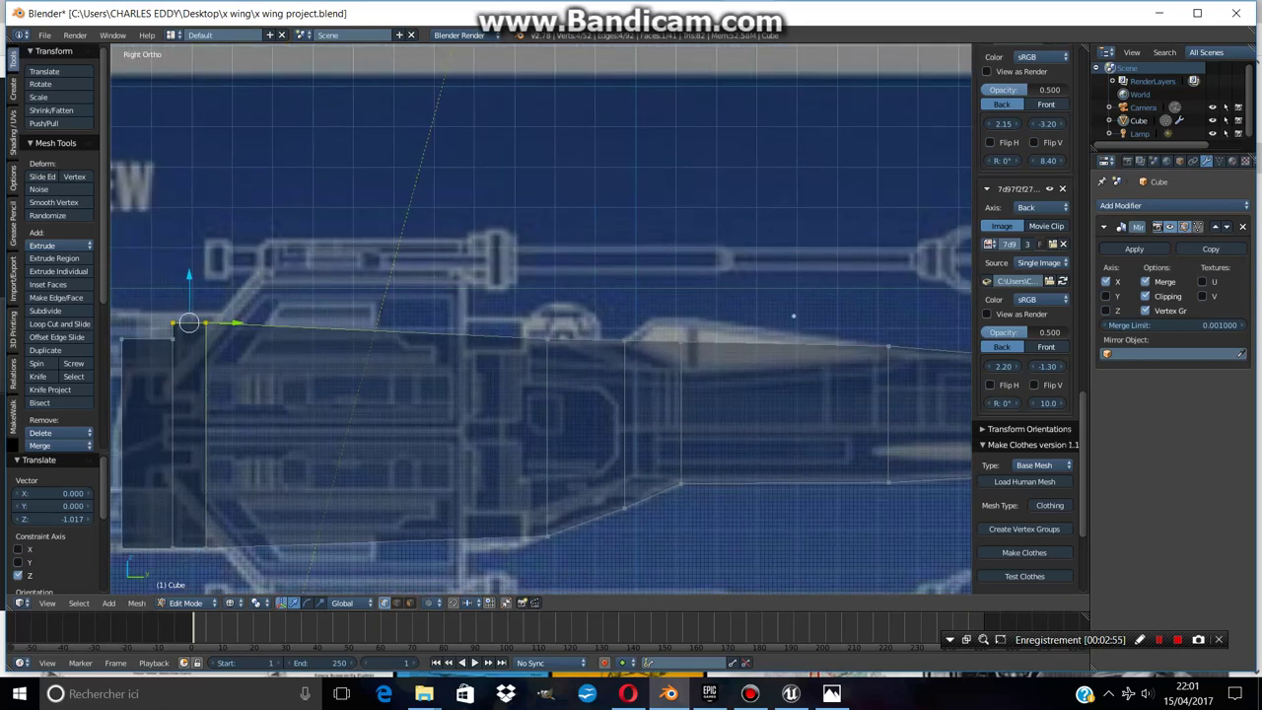
middle_click_drag(794, 317, 784, 321, "shift")
key("g")
key("z")
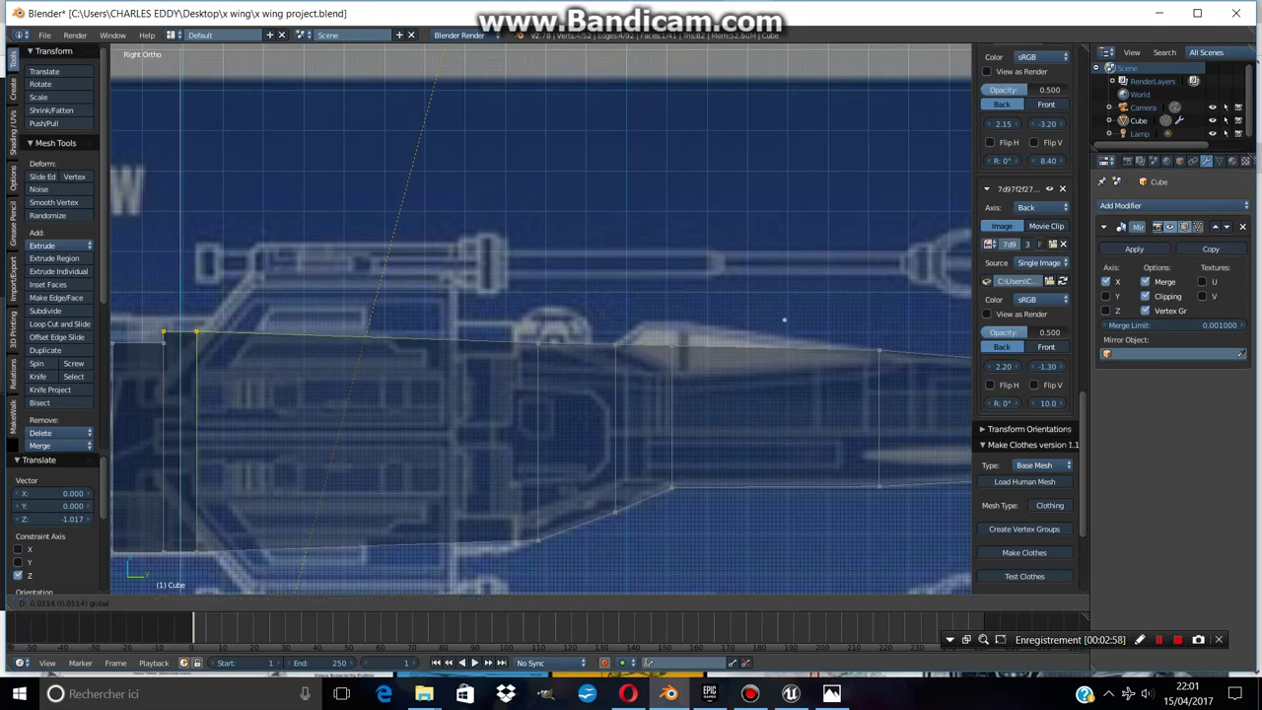
left_click(784, 319)
Reshape the rearmost block's upper edge into a slope that follows the blueprint's angled tail outline
middle_click_drag(784, 319, 996, 292, "shift")
key("a")
right_click(330, 318)
key("g")
left_click(380, 318)
scroll(1026, 394, "down", 3)
Raise the top vertices of the rear hull loop slightly and those of the loop beside the droid about 0.041 along Z
key("c")
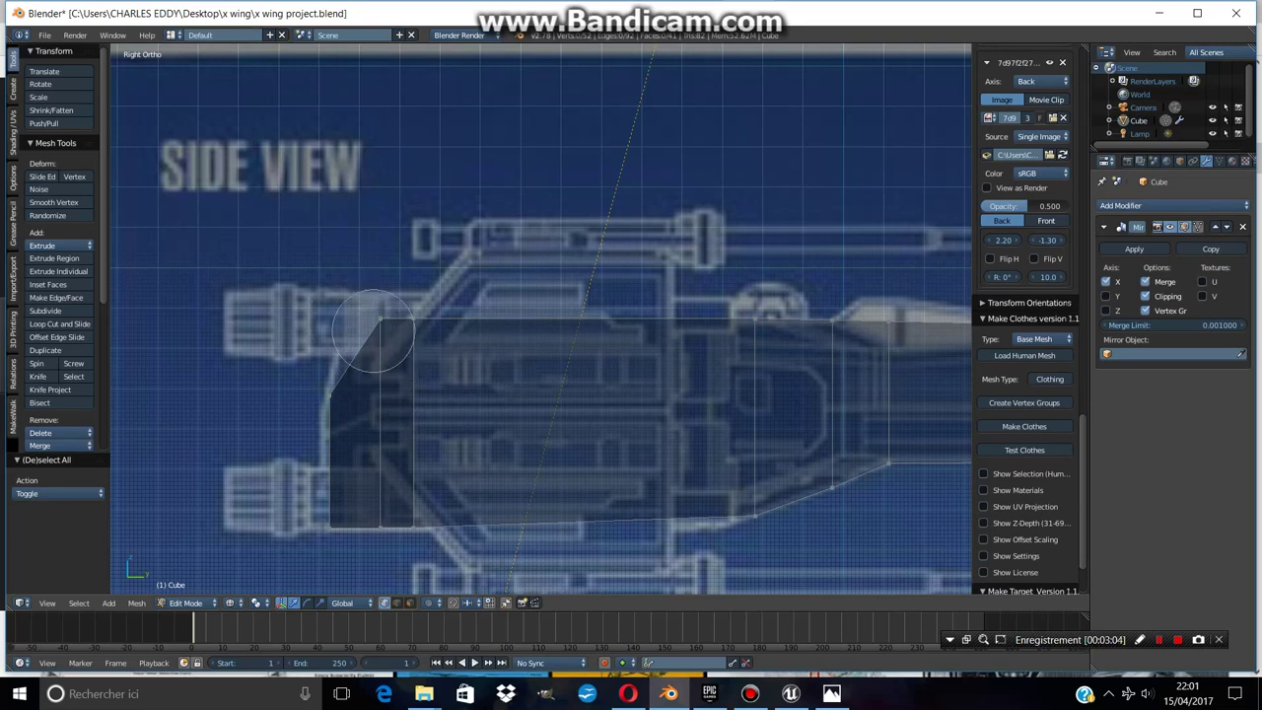
right_click(380, 318)
key("g")
left_click(413, 318)
right_click(755, 317)
key("g")
key("z")
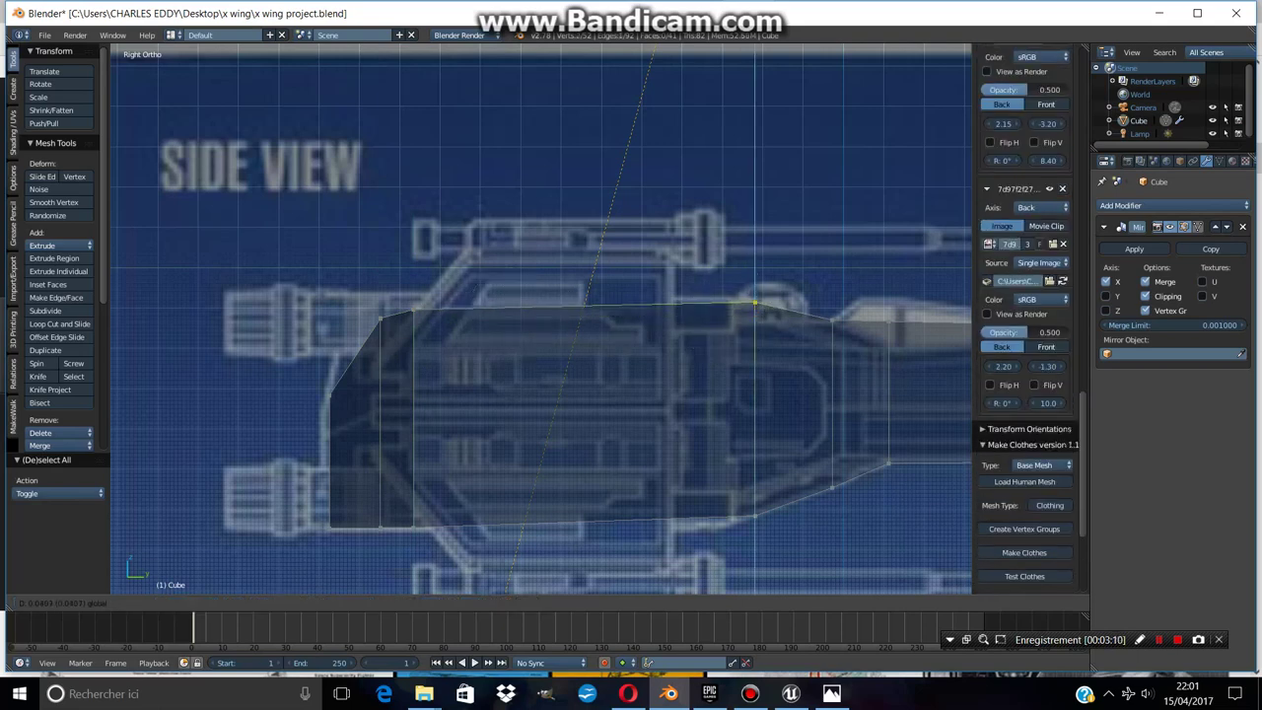
left_click(755, 303)
Add a loop cut beneath the front of the droid dome, between the hull and cockpit loops
middle_click_drag(690, 326, 549, 327, "shift")
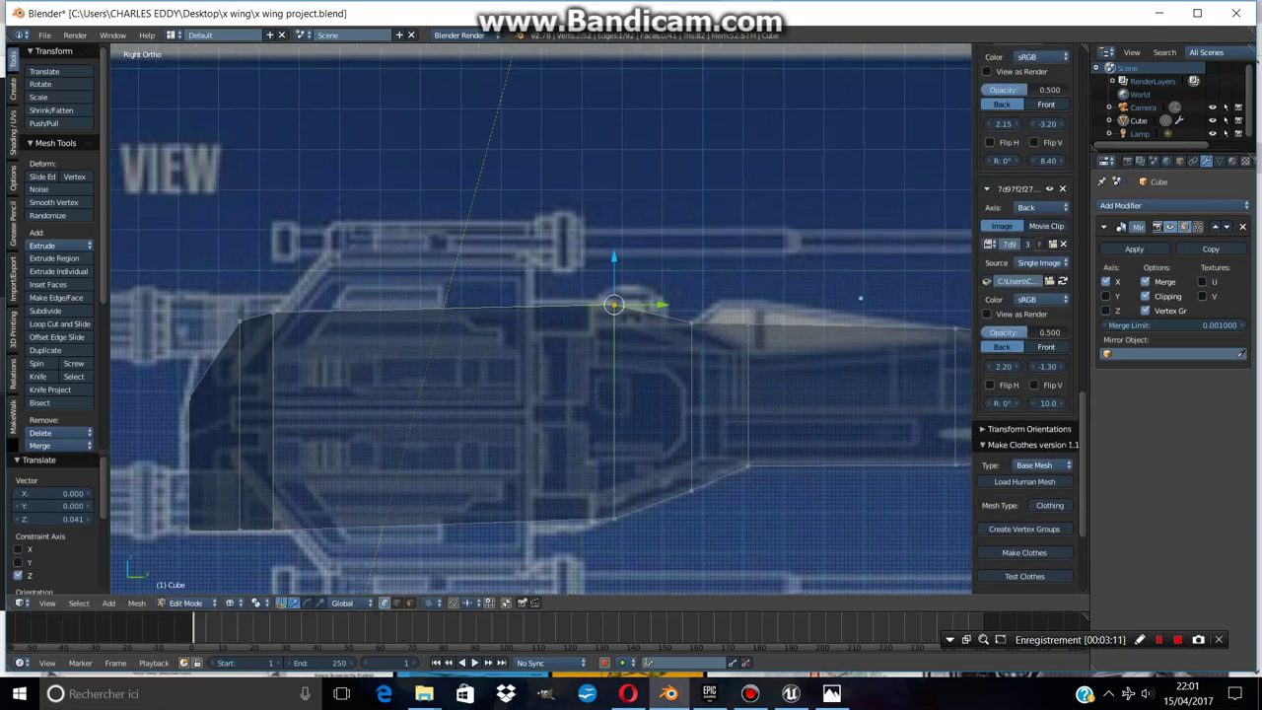
key("ctrl+r")
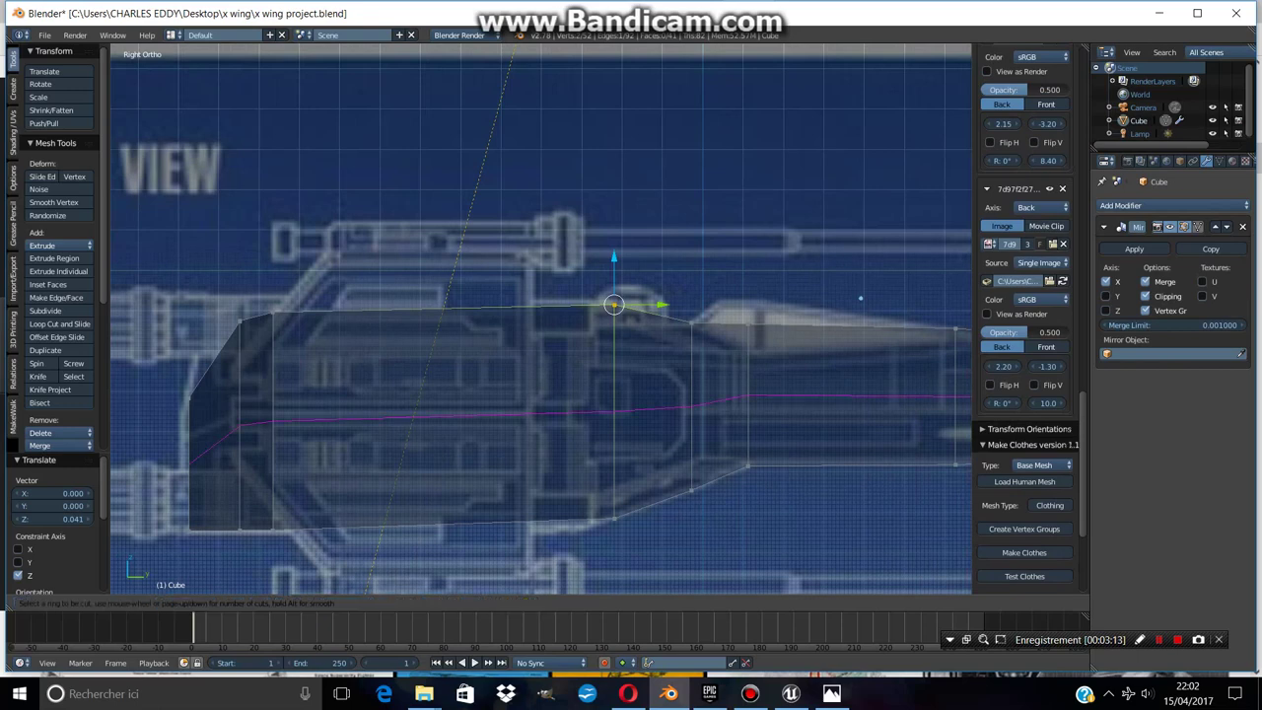
left_click(653, 404)
right_click(652, 404)
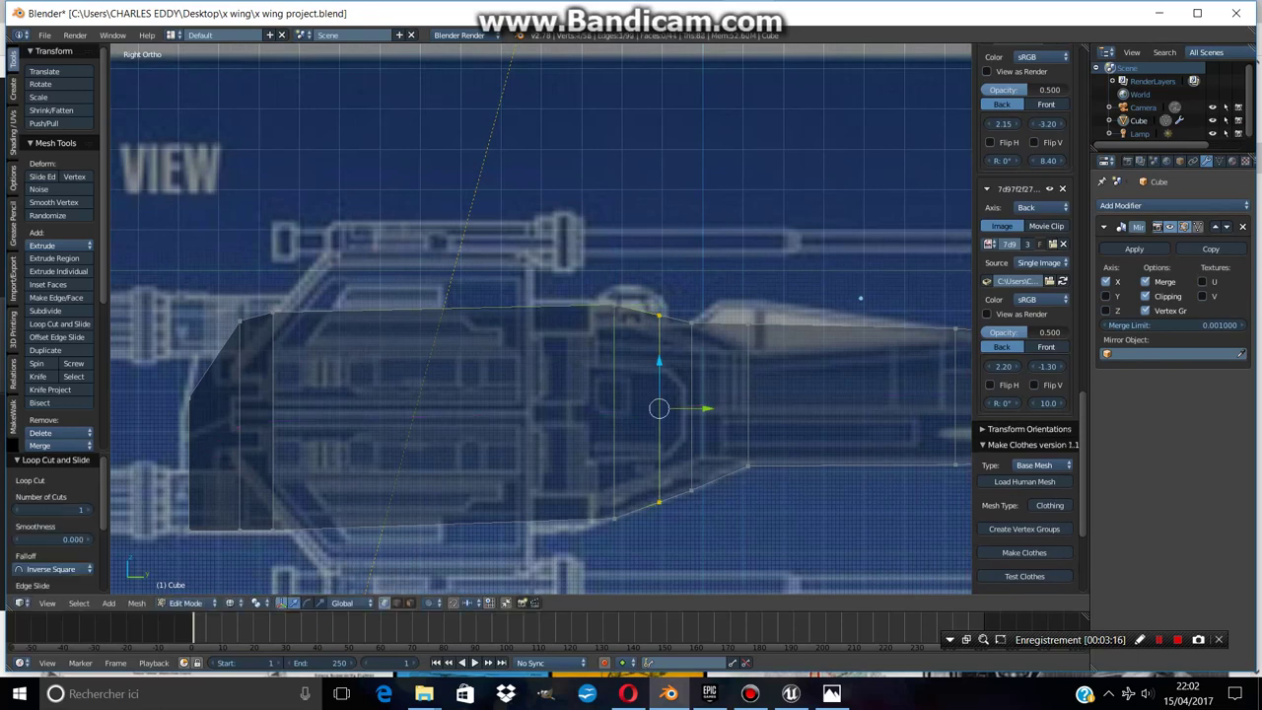
Lower the new loop's top vertices along Z to the base of the droid dome and return to Object Mode
key("a")
key("c")
scroll(655, 317, "up", 2)
left_click(641, 314)
right_click(641, 314)
key("g")
key("z")
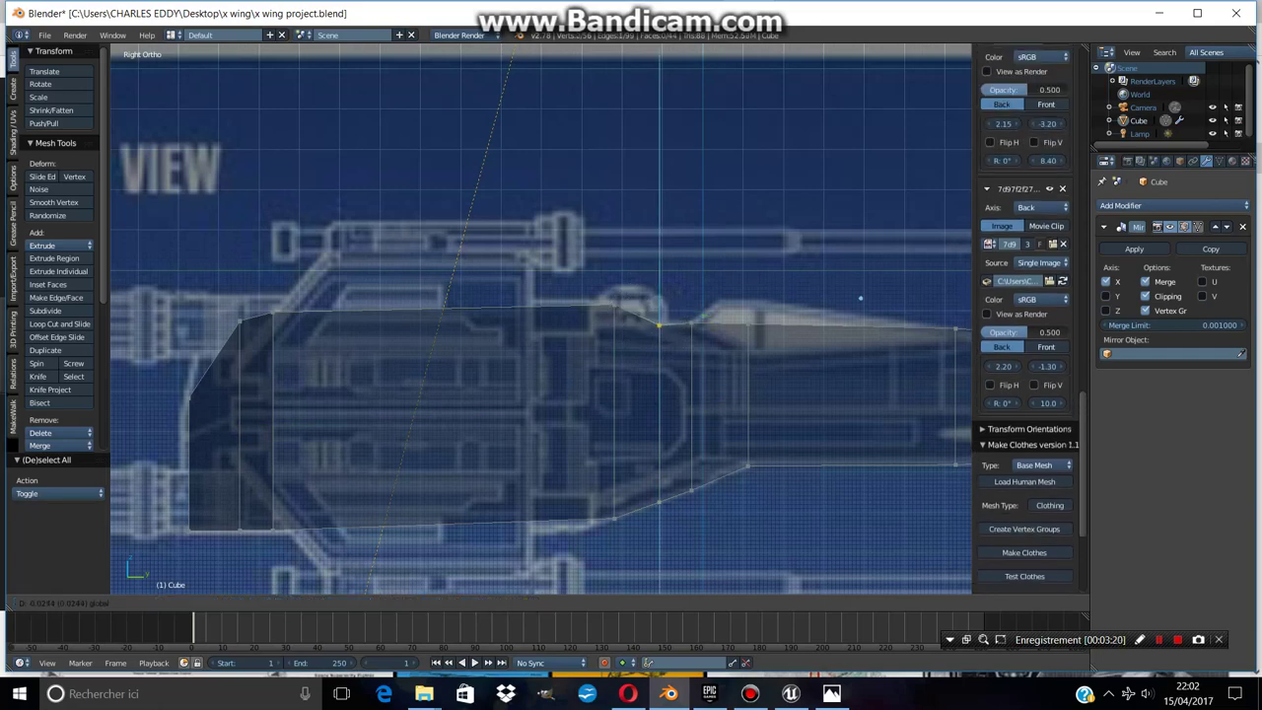
left_click(860, 298)
scroll(860, 297, "down", 4)
key("Tab")
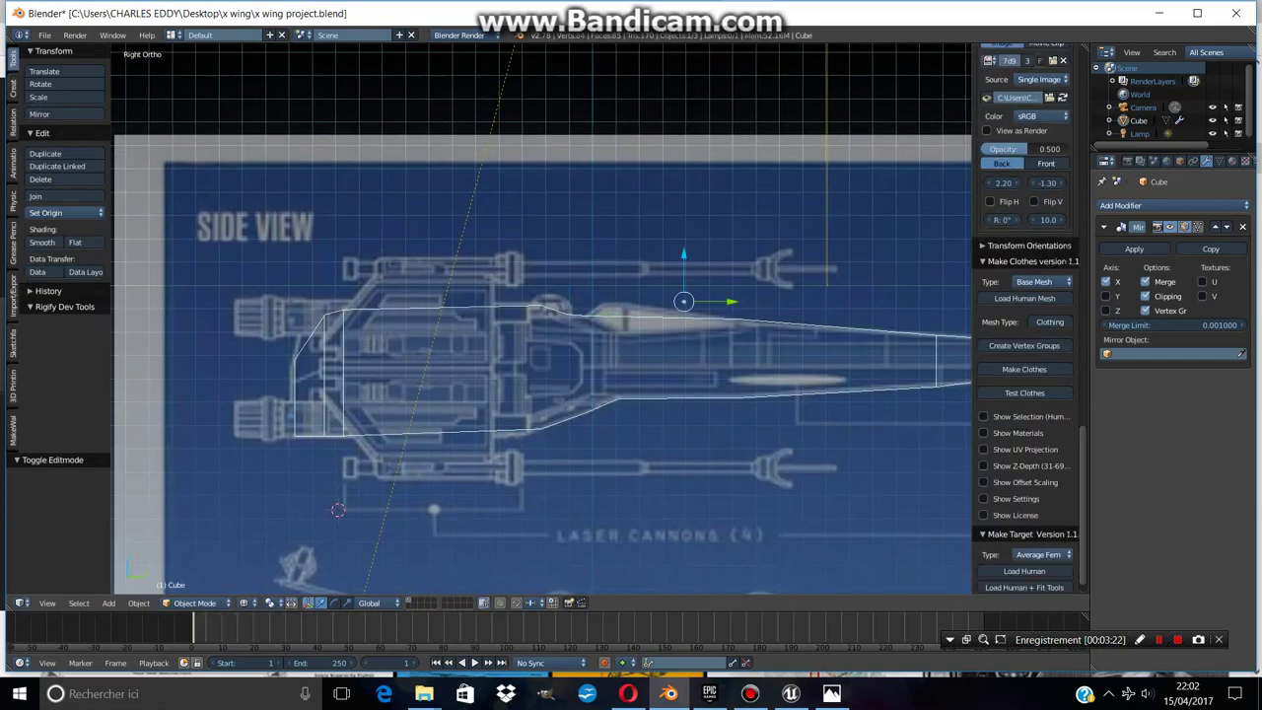
Add a lengthwise loop cut along the fuselage half in top view, positioned between the centreline and the hull's outer edge
middle_click_drag(592, 345, 631, 296)
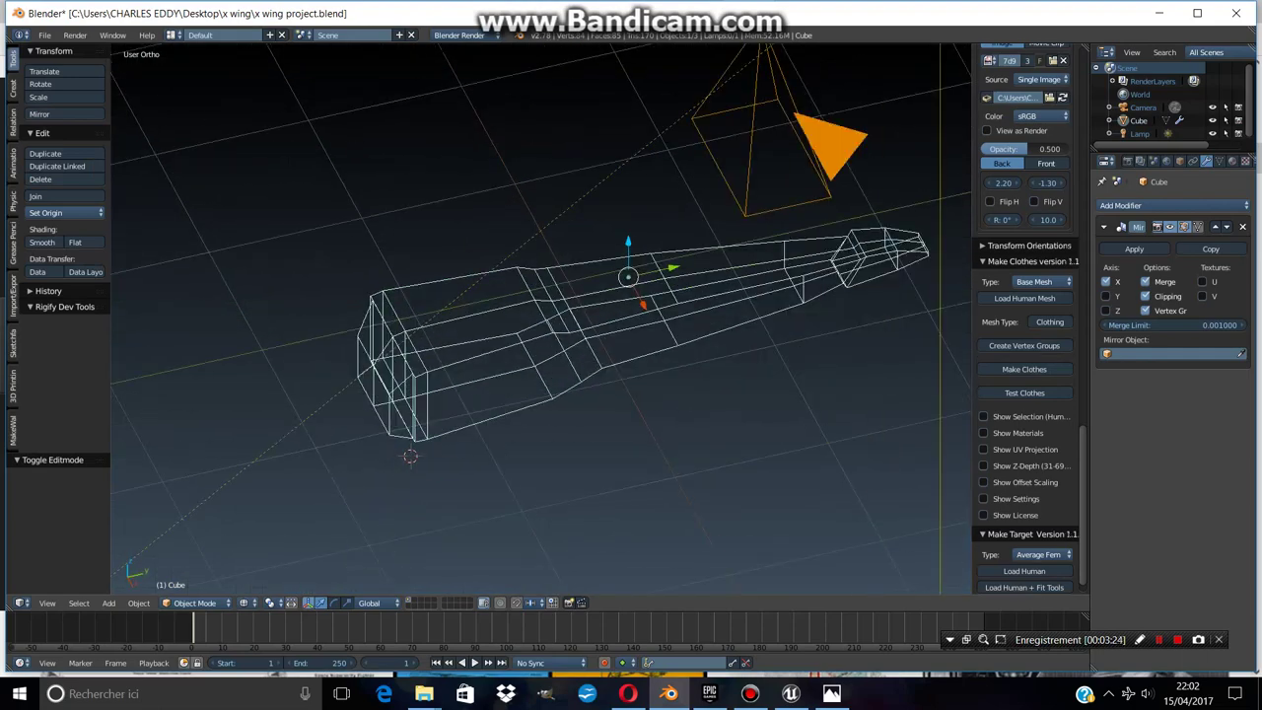
key("KP_7")
key("Tab")
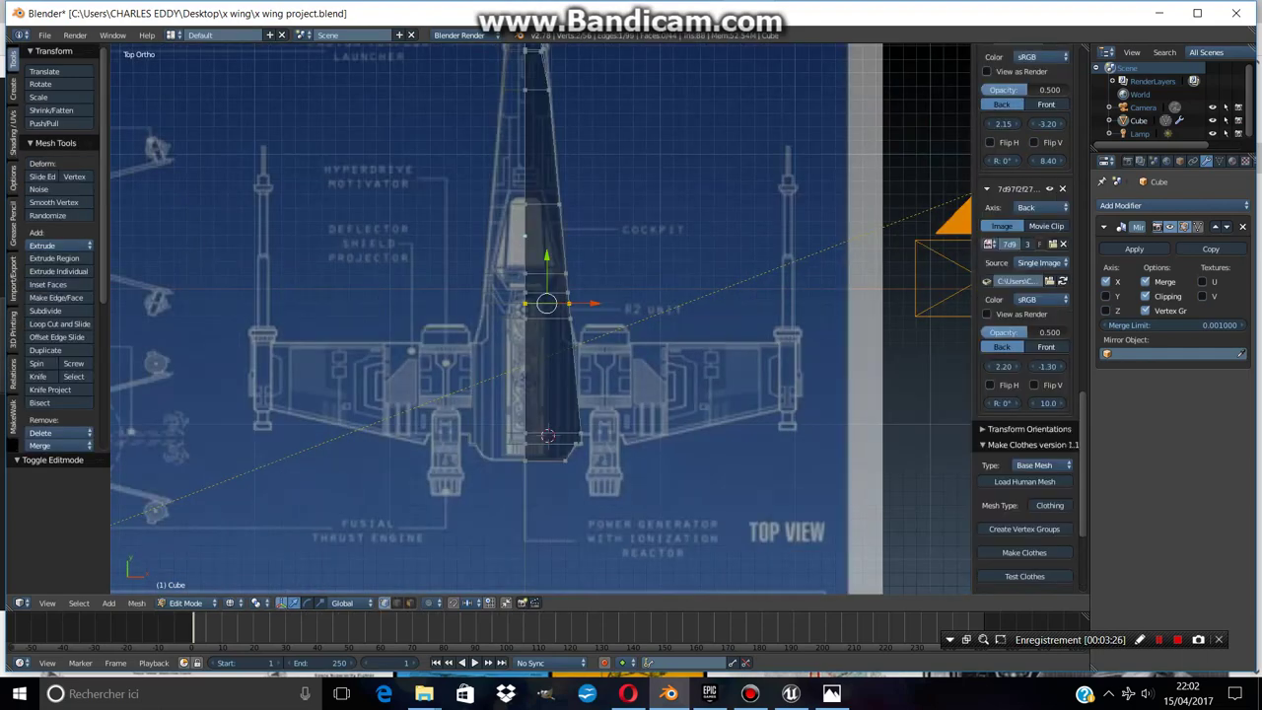
scroll(541, 320, "up", 3)
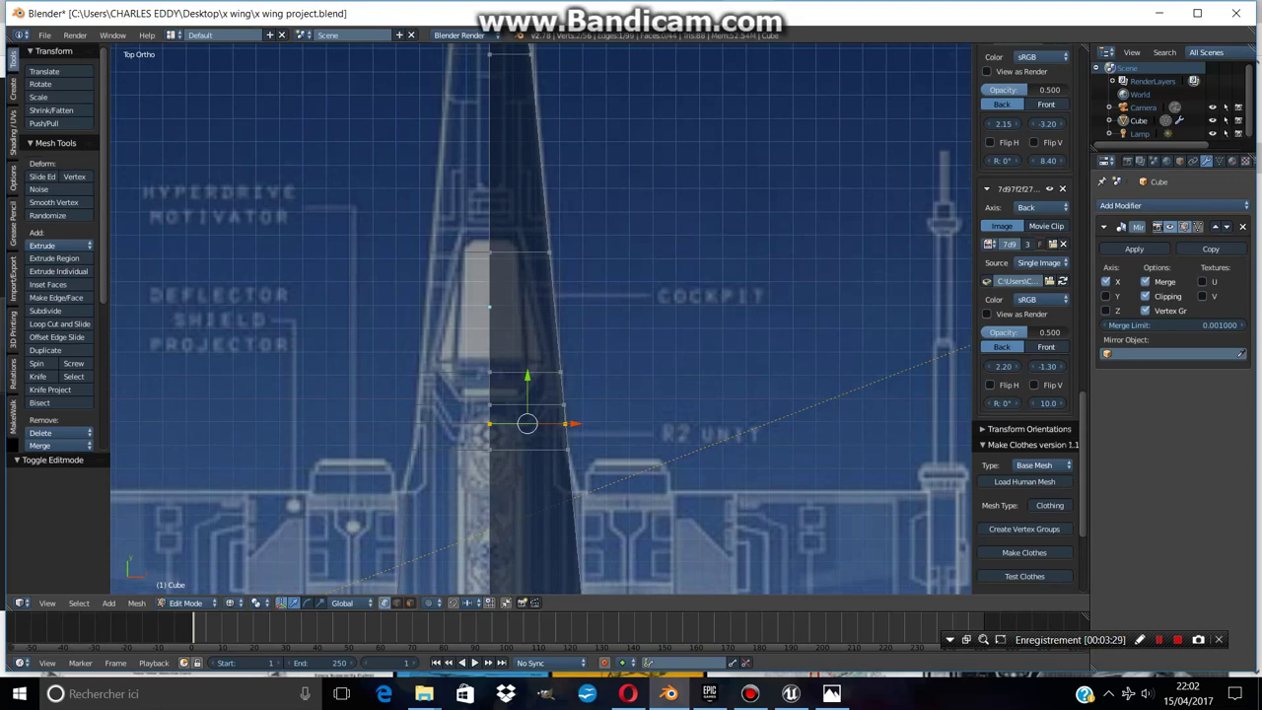
key("ctrl+r")
left_click(537, 395)
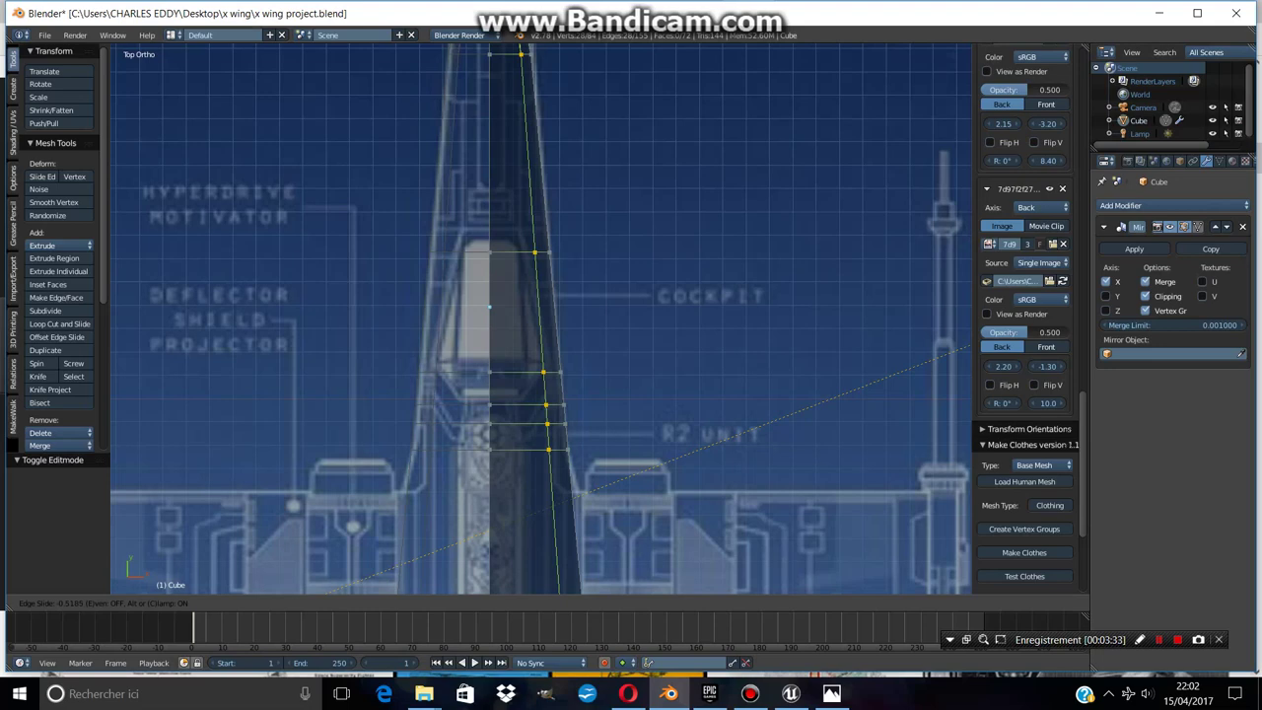
key("Return")
scroll(541, 320, "up", 2)
Move the edge loop at the cockpit's front tip 0.056 along Y and scale it to 0.959 along Z
key("a")
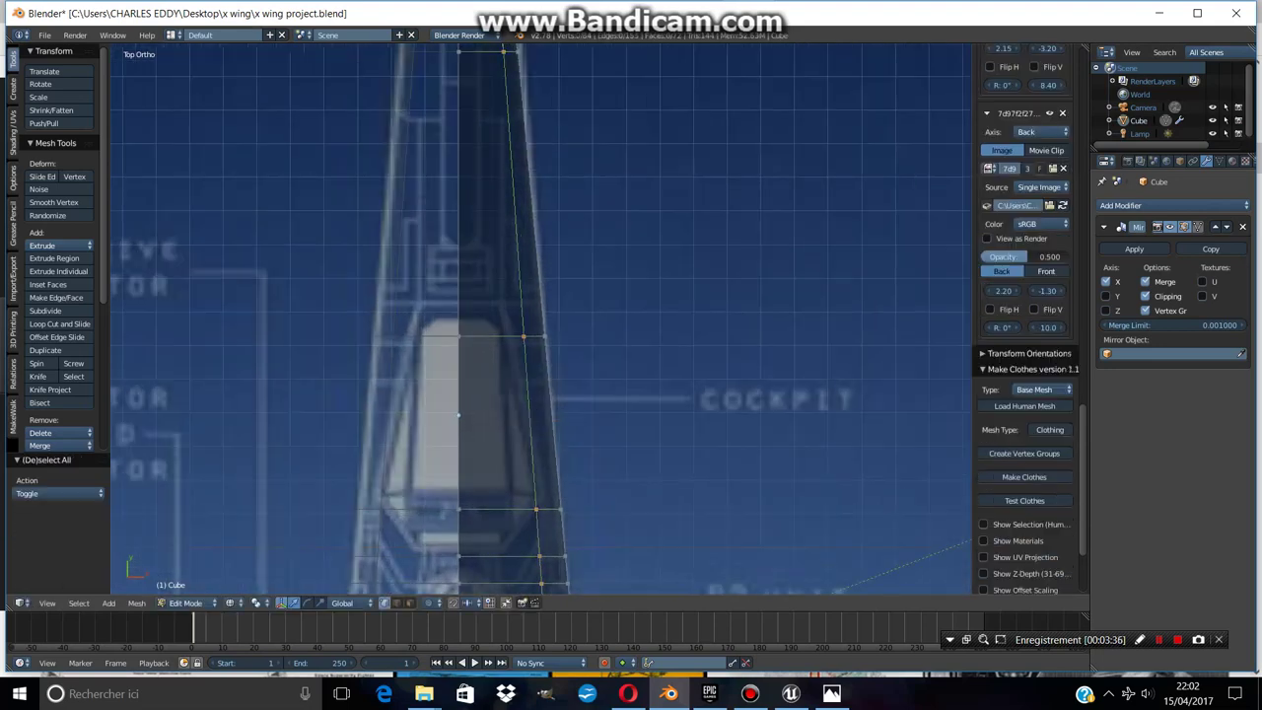
scroll(541, 319, "up", 2)
left_click(558, 345, "alt")
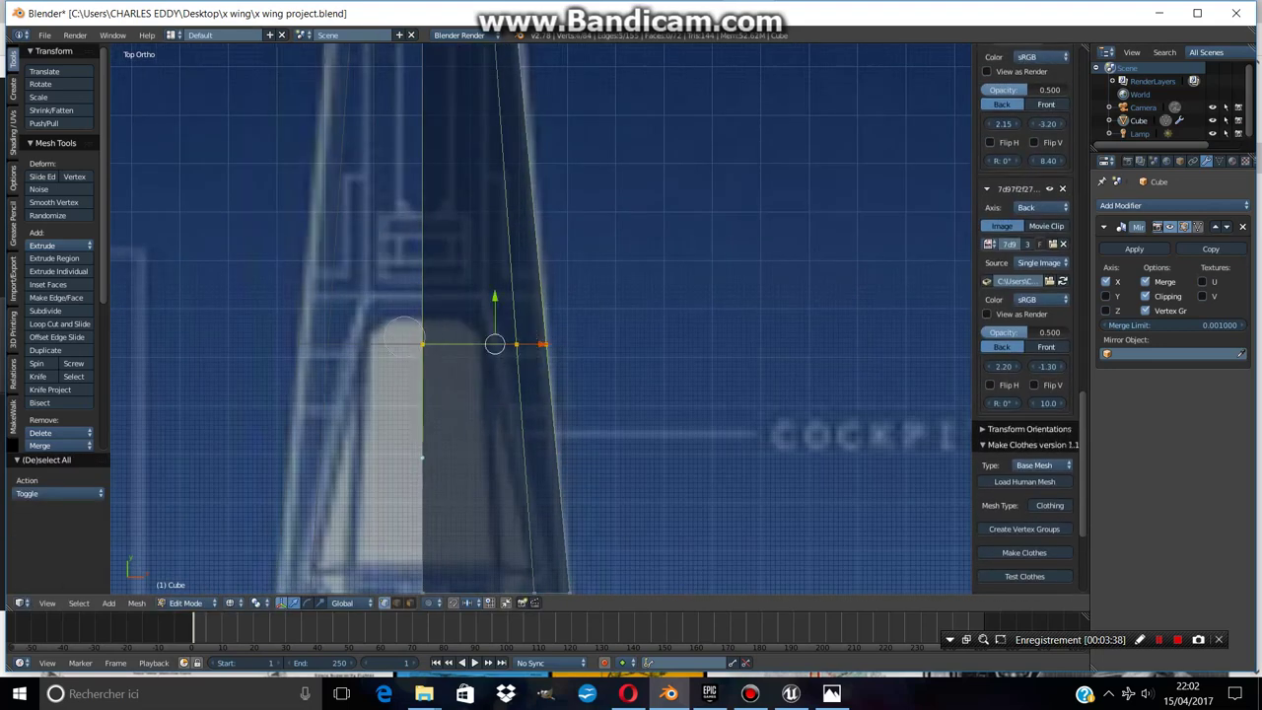
key("KP_3")
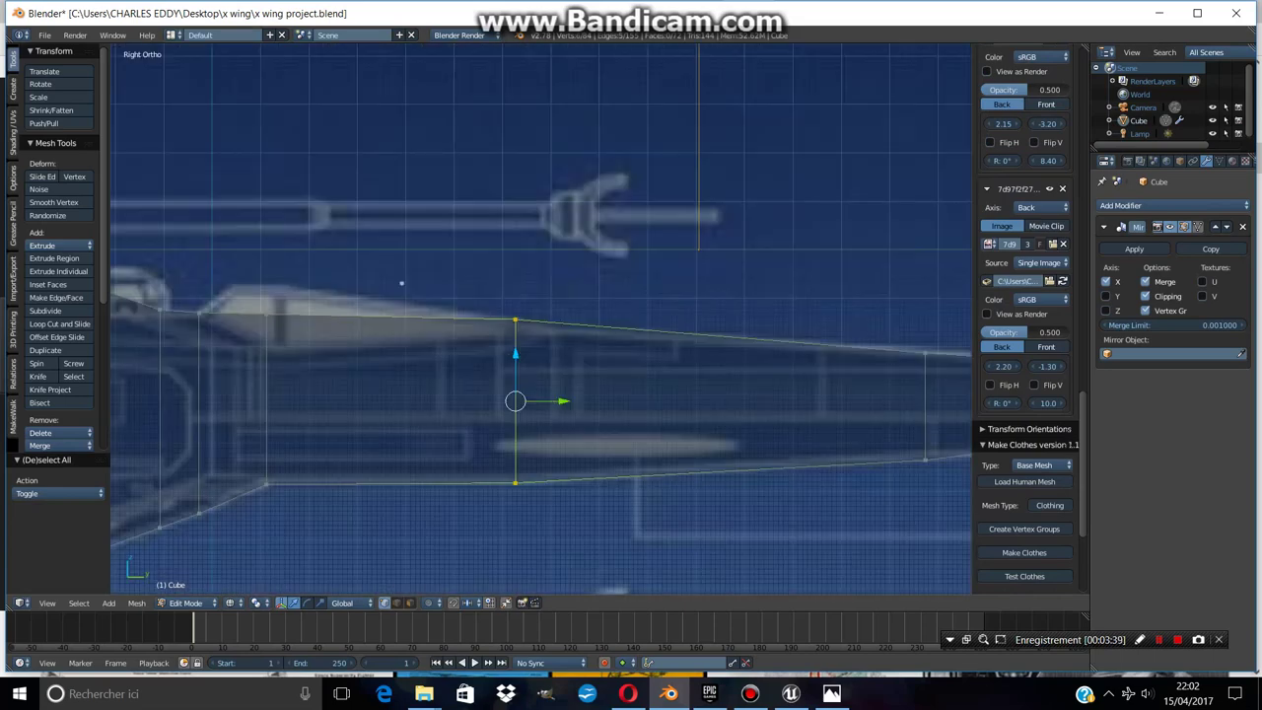
key("g")
key("y")
key("Return")
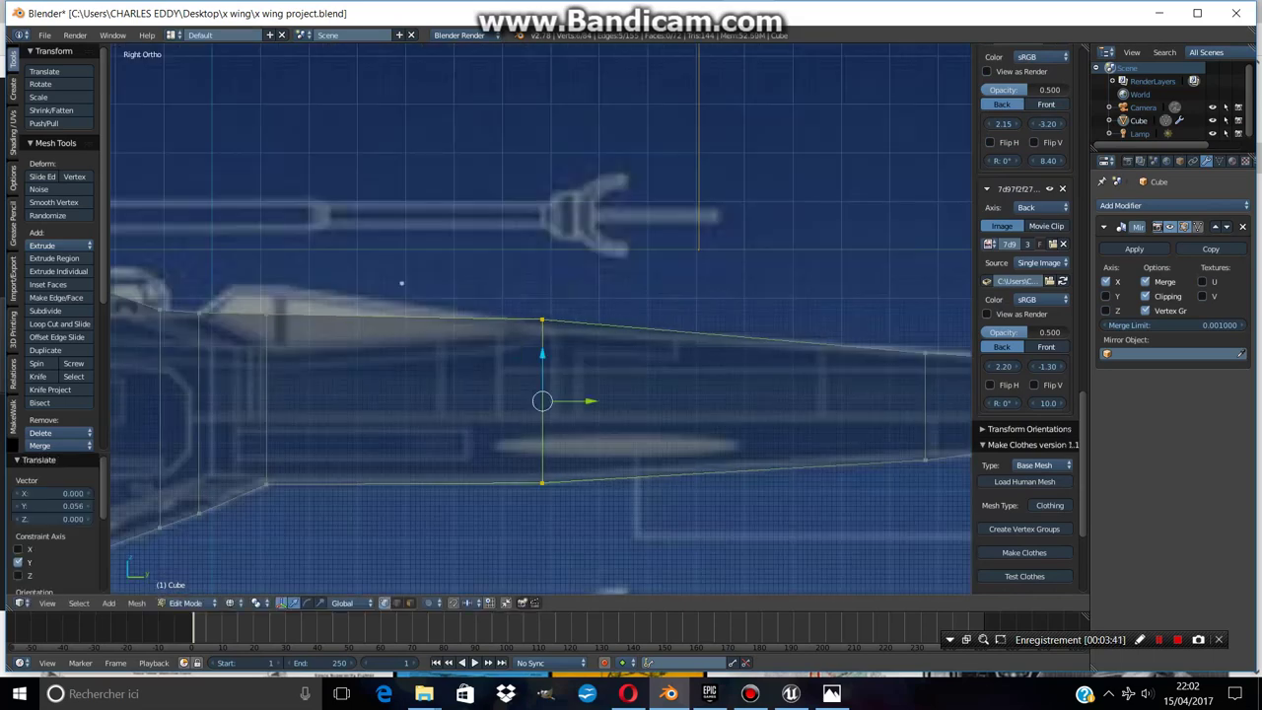
key("s")
key("z")
key("Return")
Move the lengthwise cut's vertex at the cockpit's front inward along X to the blueprint's canopy corner
key("KP_7")
key("a")
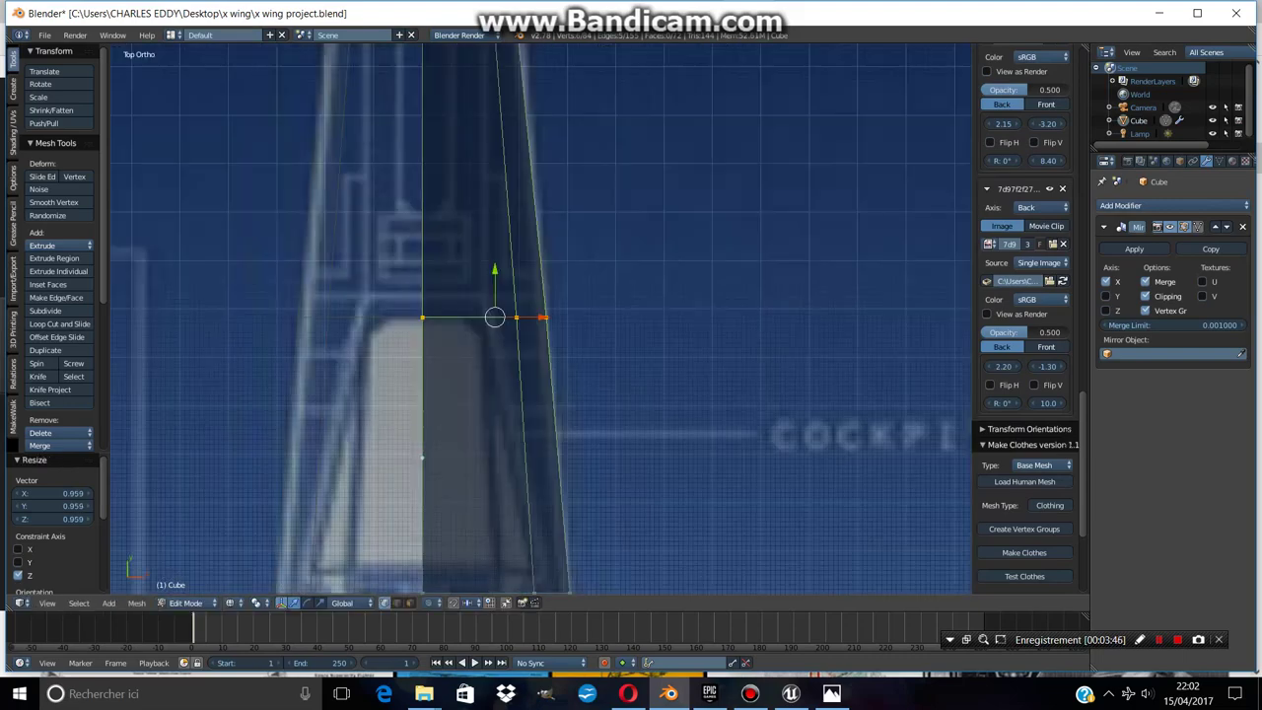
left_click(499, 314)
key("g")
key("x")
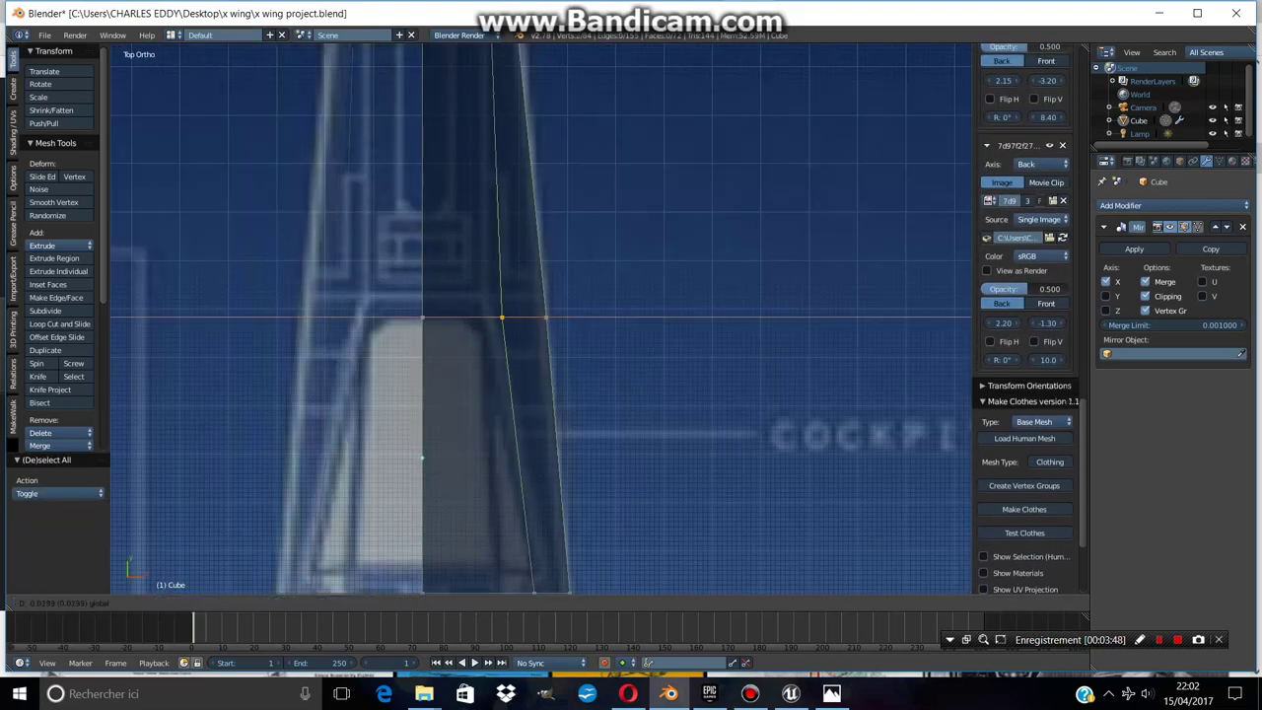
scroll(544, 318, "down", 3)
scroll(540, 320, "up", 3)
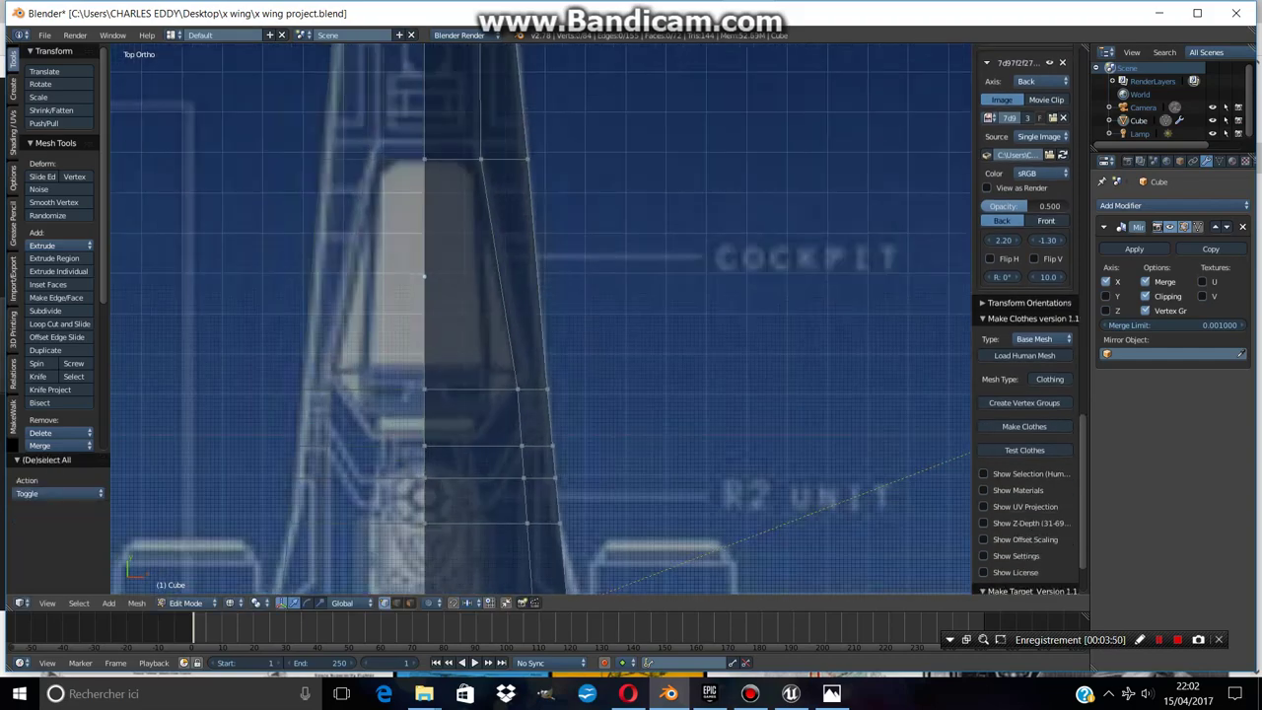
Move the lengthwise cut's vertex just behind the cockpit inward along X to the canopy's narrow rear end
scroll(540, 319, "up", 1)
right_click(517, 470)
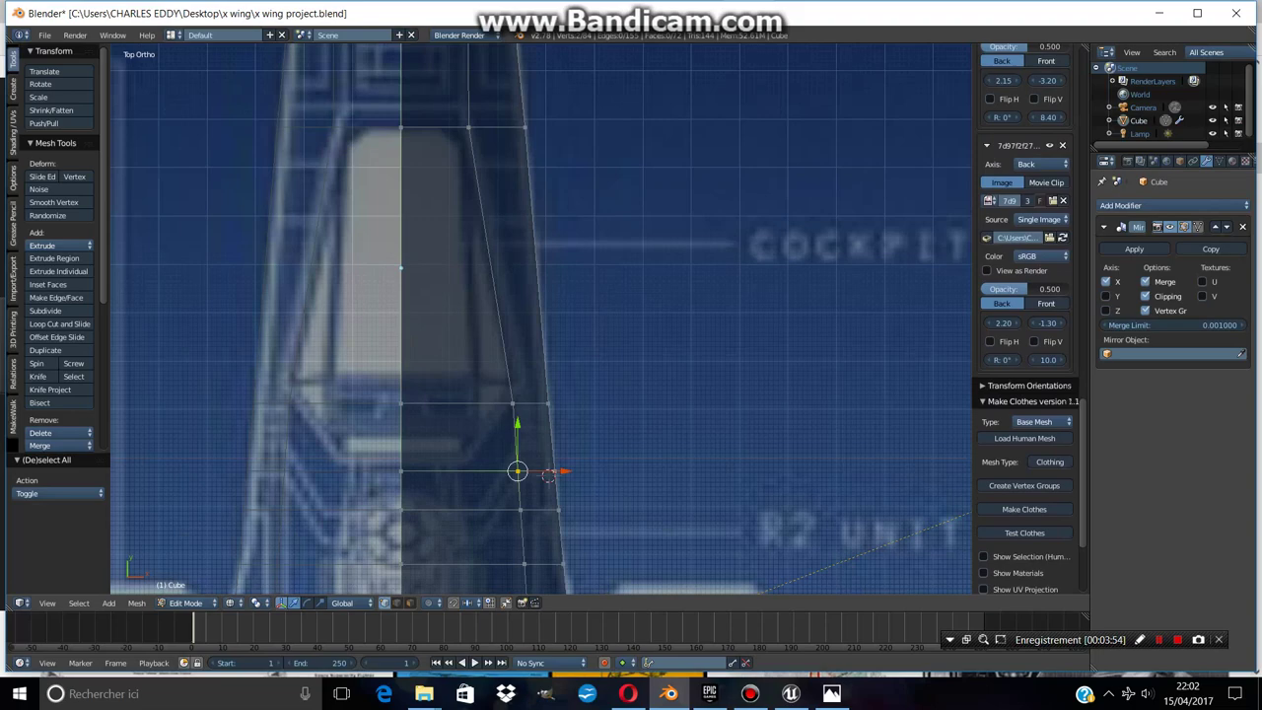
key("g")
key("x")
key("Return")
scroll(505, 488, "down", 3)
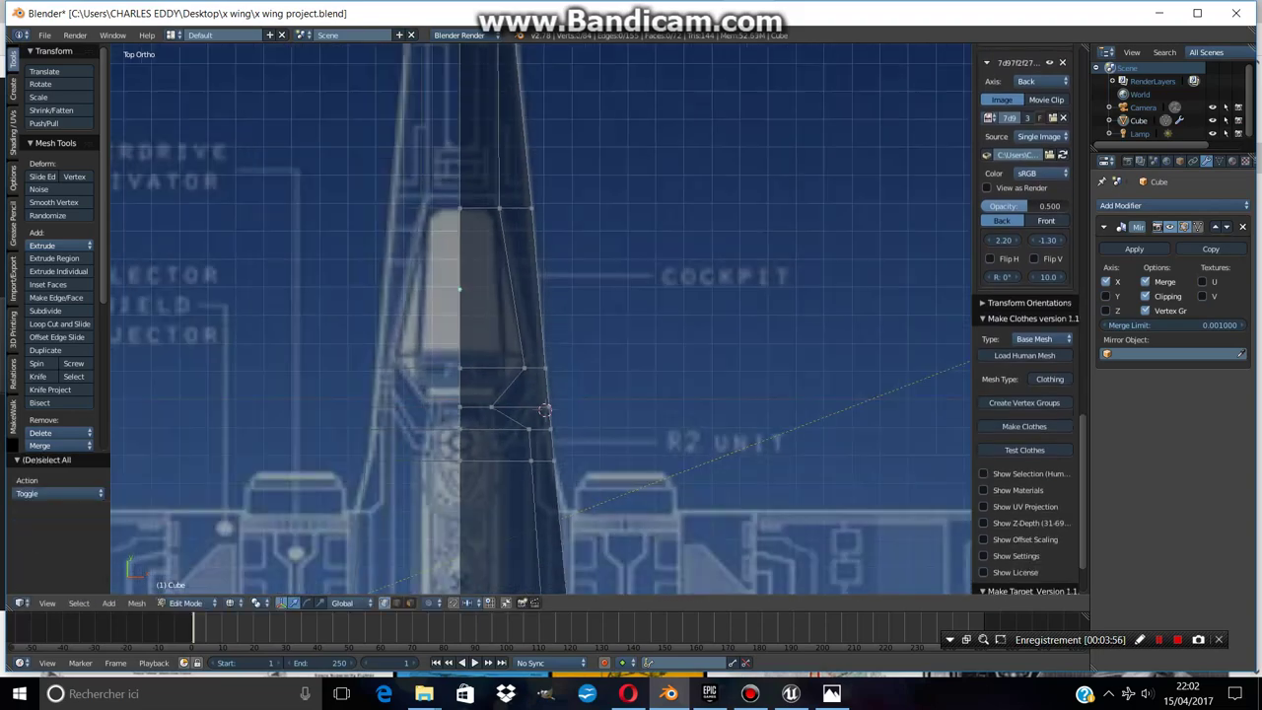
Select the lengthwise cut's two vertices beside the droid and move them -0.102 along X
scroll(505, 488, "up", 3)
key("c")
left_click(510, 481)
middle_click_drag(510, 481, 487, 394, "shift")
left_click(491, 449)
key("Return")
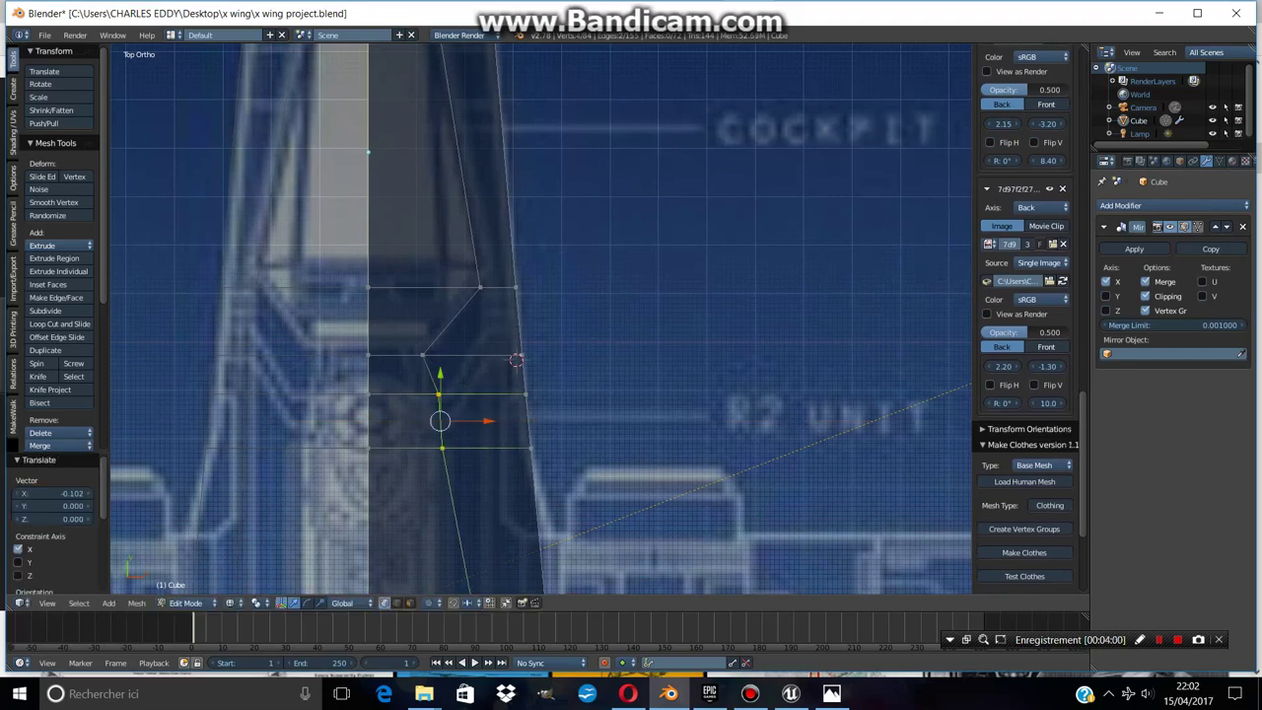
scroll(541, 319, "down", 4)
key("Tab")
key("KP_3")
scroll(529, 339, "up", 4)
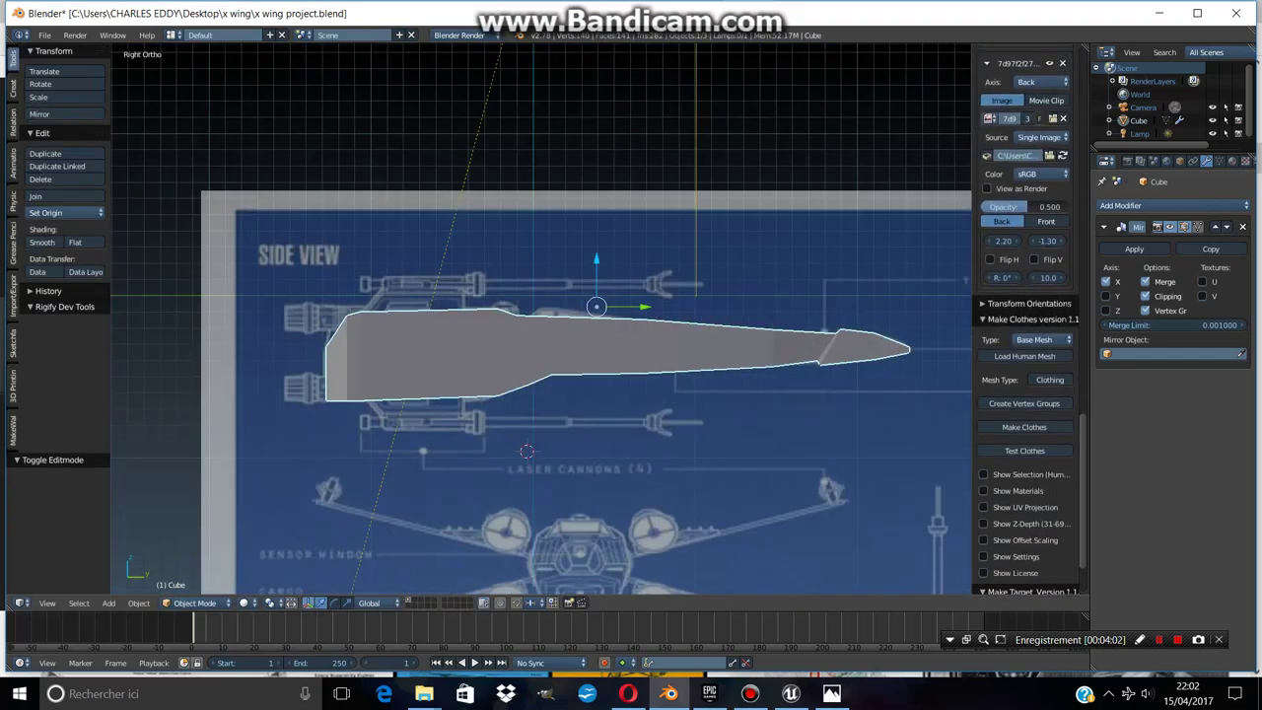
middle_click_drag(529, 339, 562, 315)
key("z")
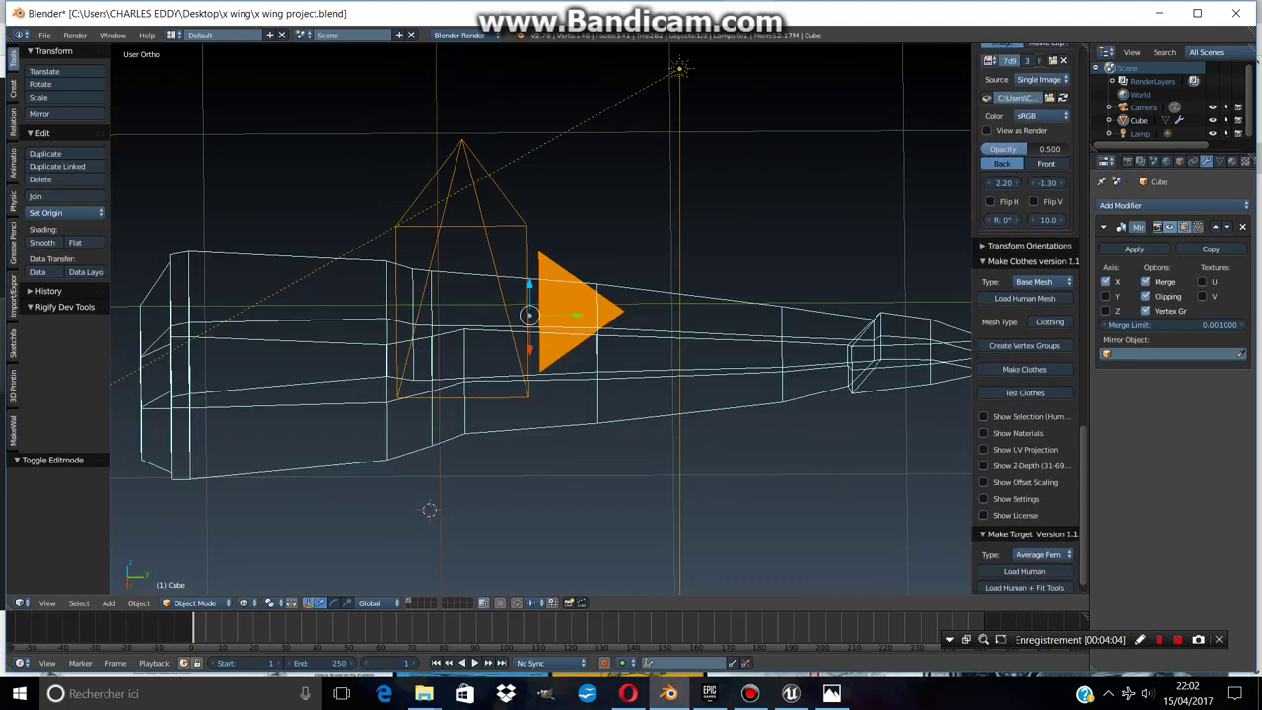
key("KP_7")
key("Tab")
scroll(542, 319, "up", 3)
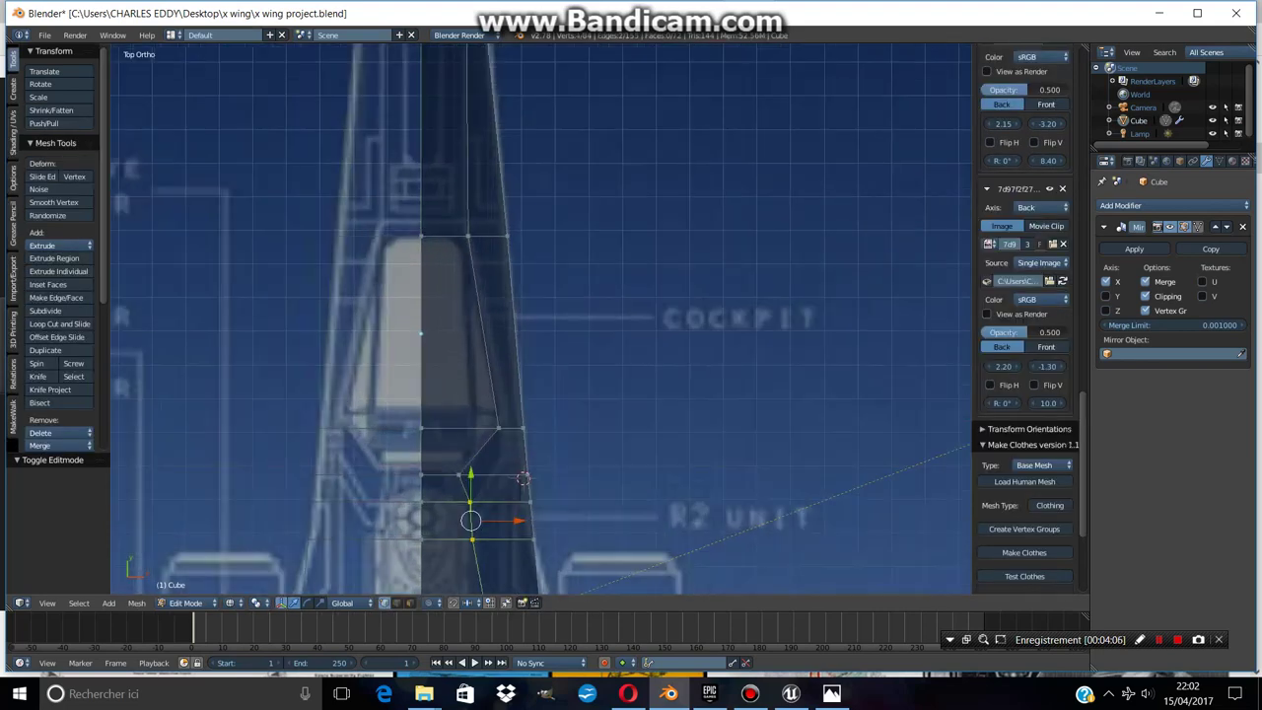
right_click(523, 477, "shift")
middle_click_drag(522, 477, 541, 509)
key("KP_3")
key("e")
key("Escape")
scroll(541, 319, "down", 2)
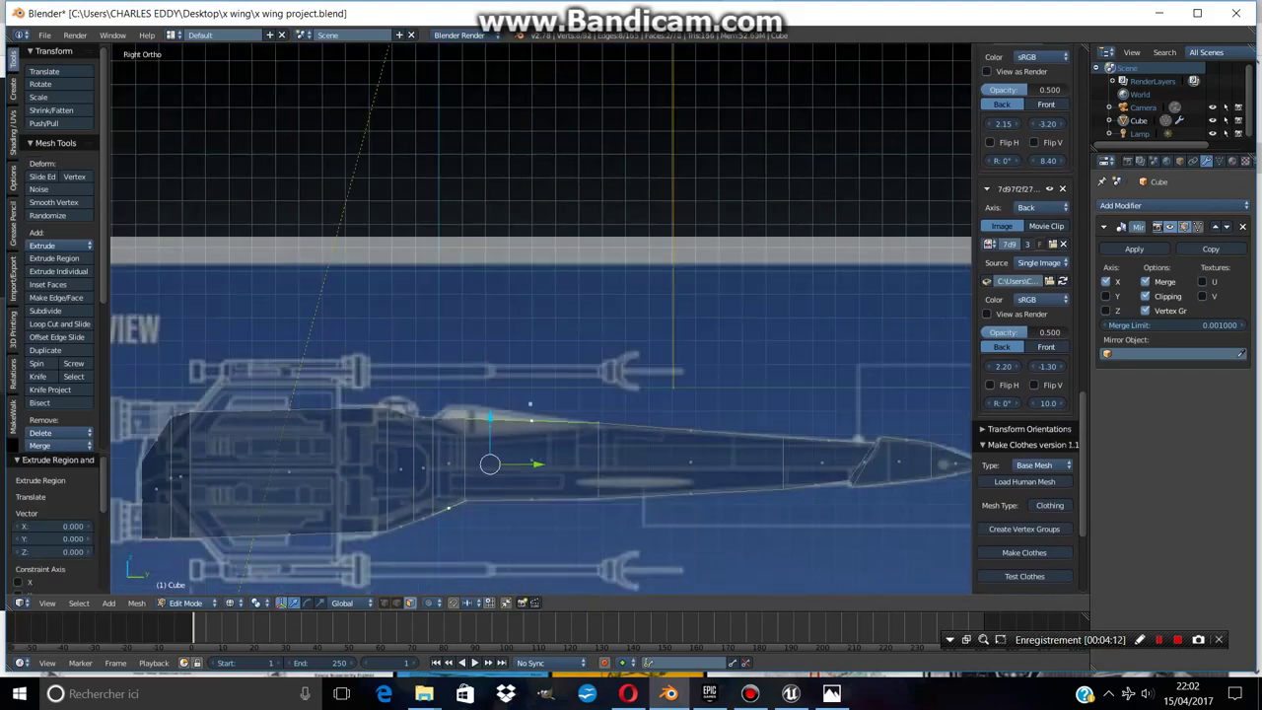
scroll(1026, 394, "down", 5)
Extrude the two top faces of the cockpit area and raise them 0.064 along Z
middle_click_drag(540, 318, 591, 336)
scroll(540, 318, "up", 3)
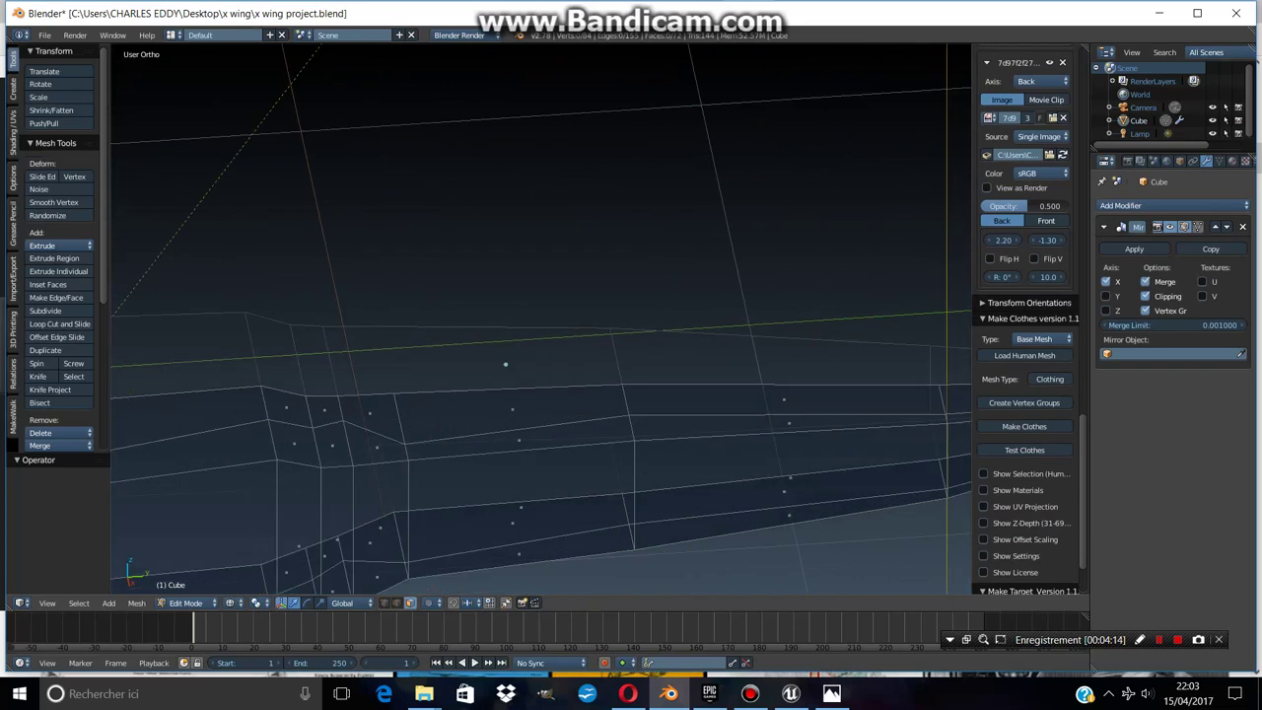
right_click(511, 408)
right_click(370, 413, "shift")
key("KP_3")
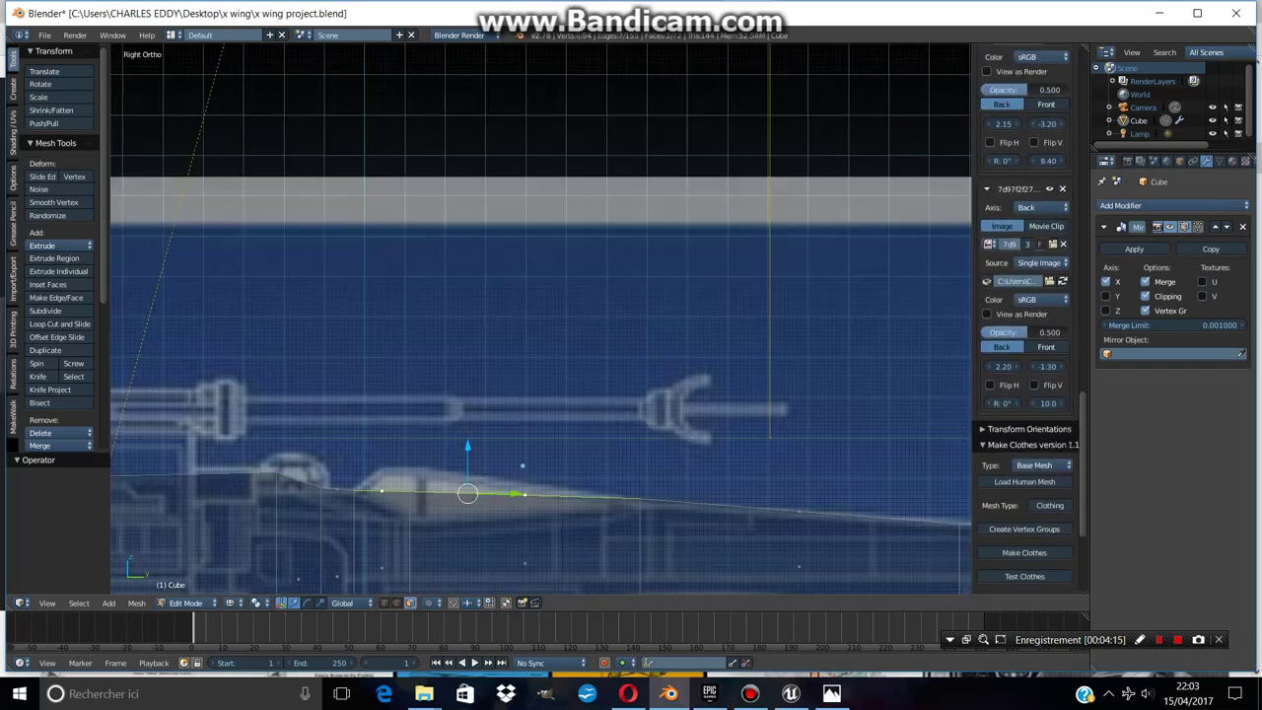
middle_click_drag(541, 319, 527, 295, "shift")
key("e")
key("Escape")
key("g")
key("z")
key("Return")
scroll(541, 320, "up", 1)
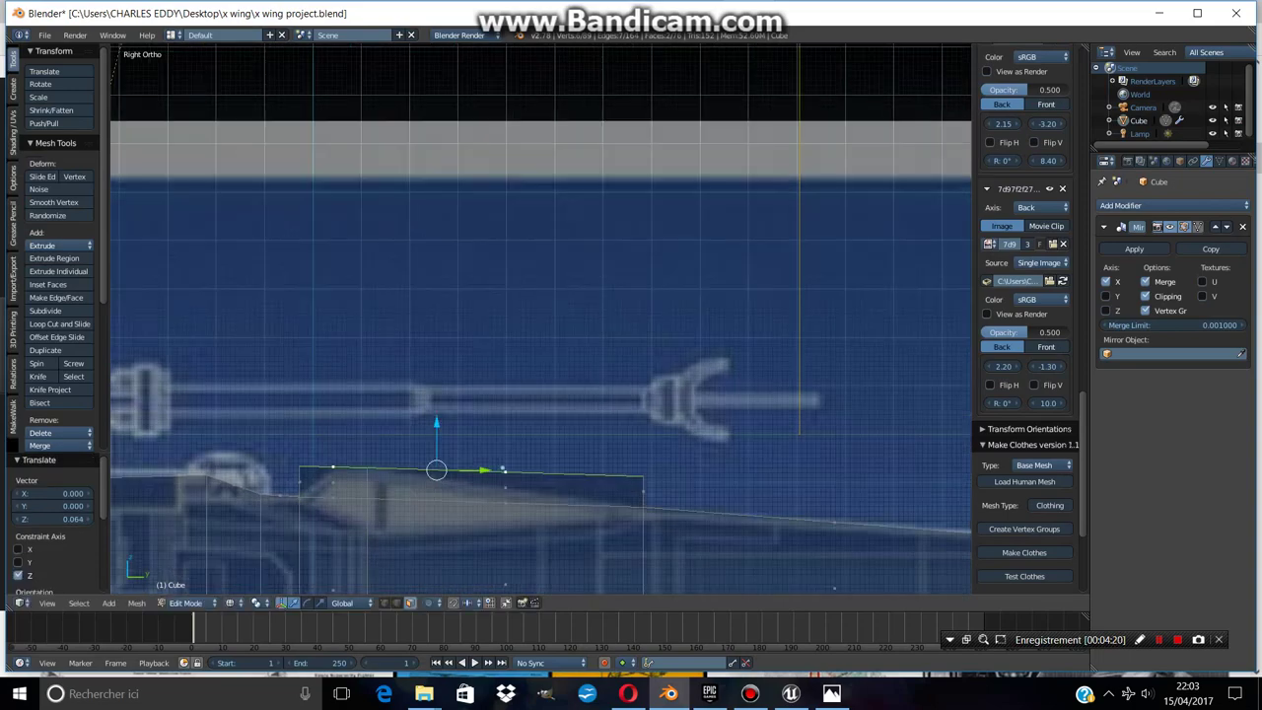
Move the raised canopy's rear top vertices 0.078 along Y to slope its back like the side-view blueprint
middle_click_drag(541, 395, 542, 283, "shift")
scroll(541, 317, "up", 5)
scroll(541, 317, "down", 3)
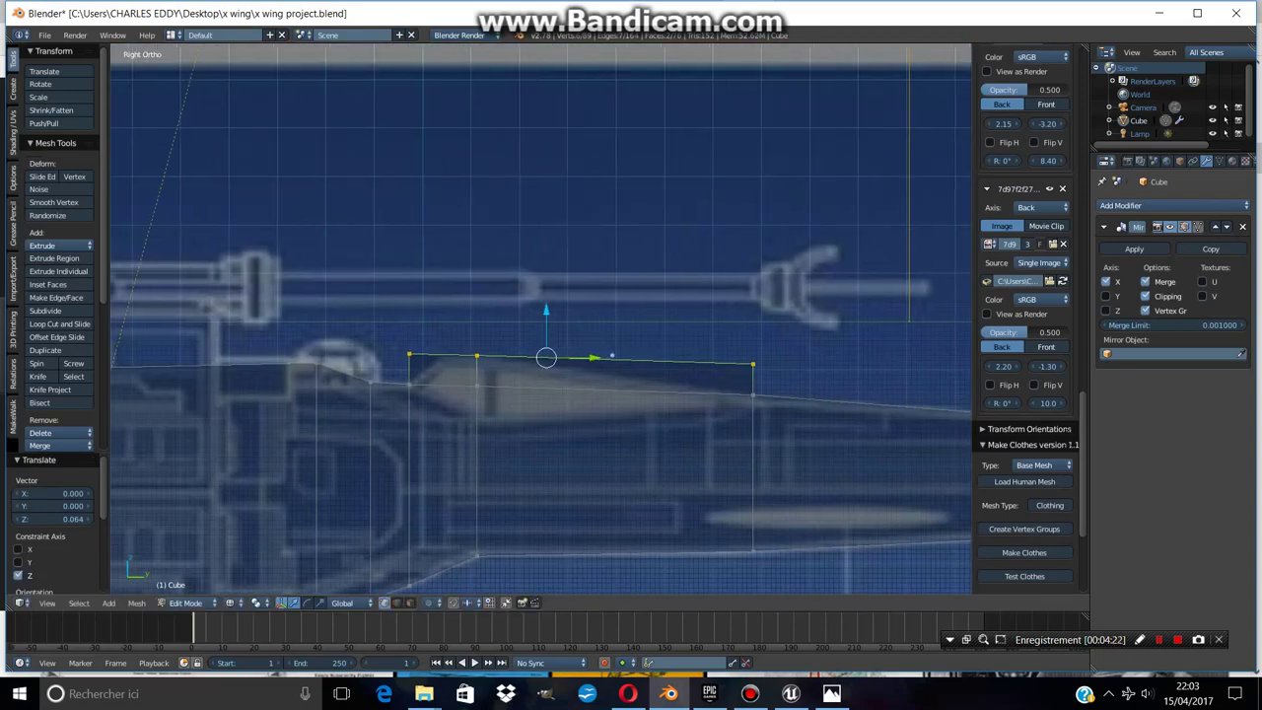
scroll(541, 318, "up", 4)
key("a")
key("g")
key("y")
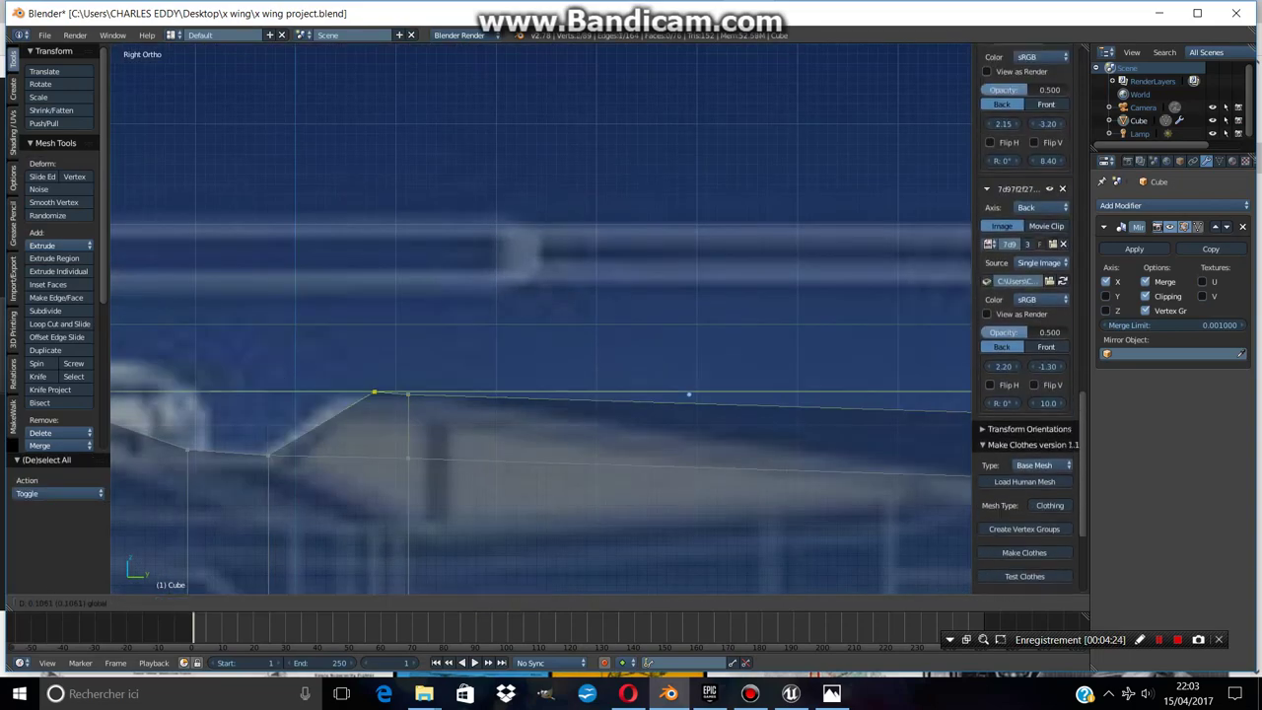
key("Return")
Lower the raised canopy's front top vertices 0.056 along Z so the canopy tapers down to the hull
scroll(541, 317, "down", 4)
scroll(541, 317, "up", 4)
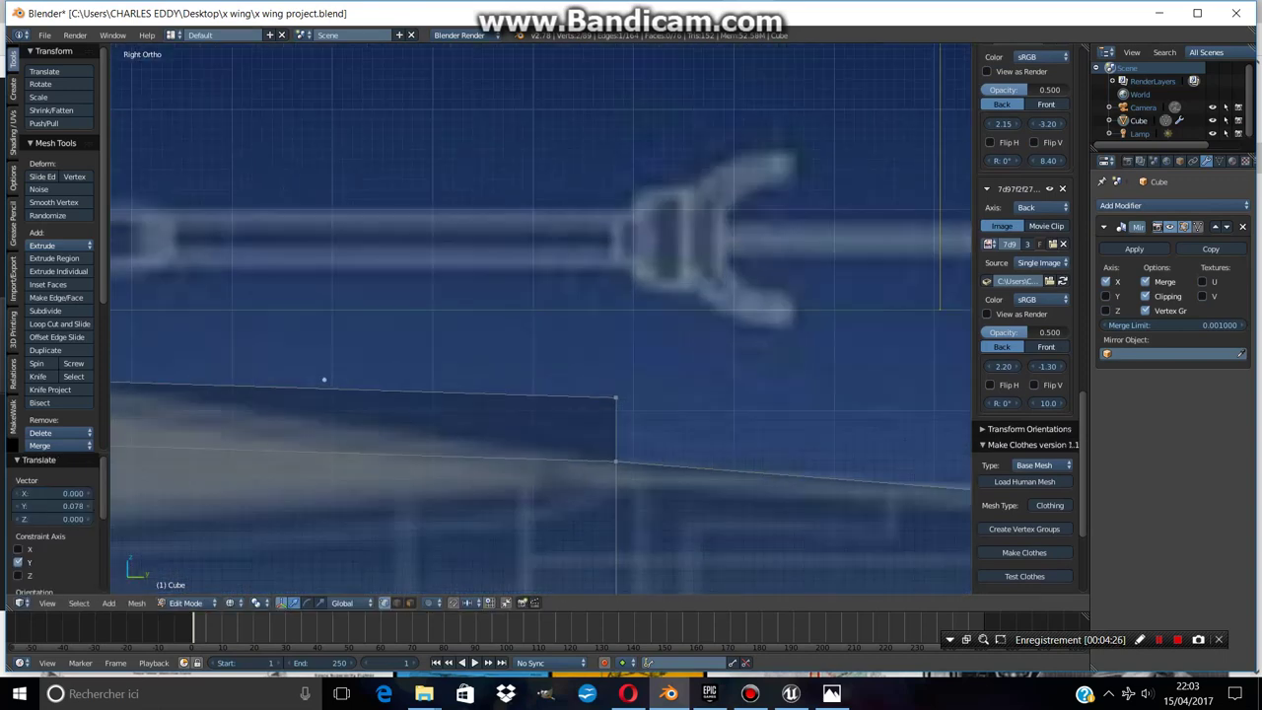
key("a")
key("g")
key("z")
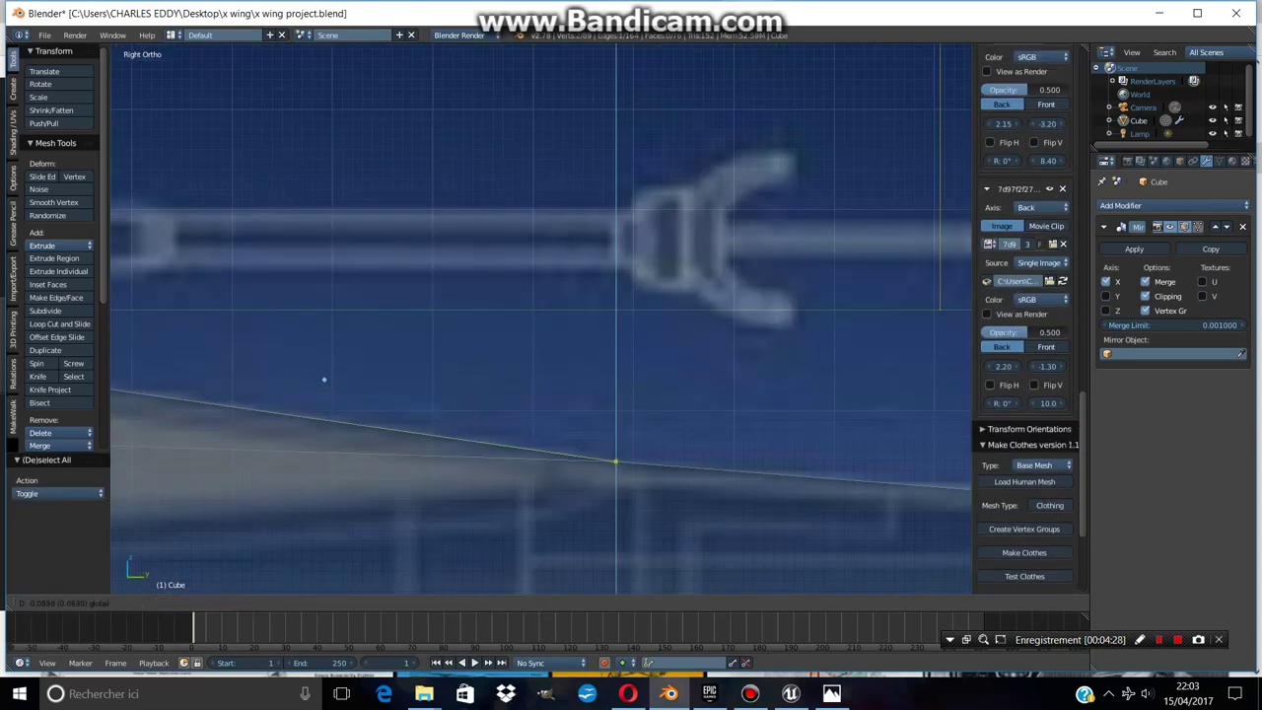
key("Return")
Examine the raised canopy against the blueprints in the back and right side views
middle_click_drag(324, 379, 633, 327)
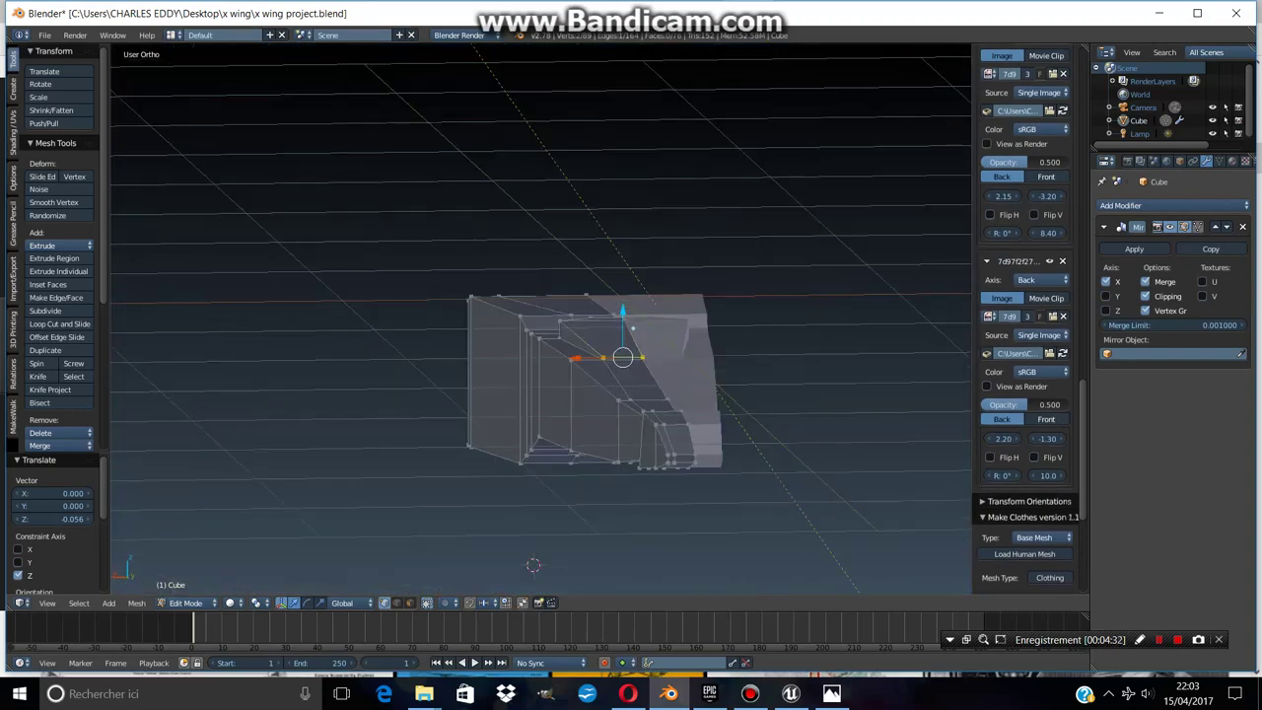
key("KP_3")
key("ctrl+KP_1")
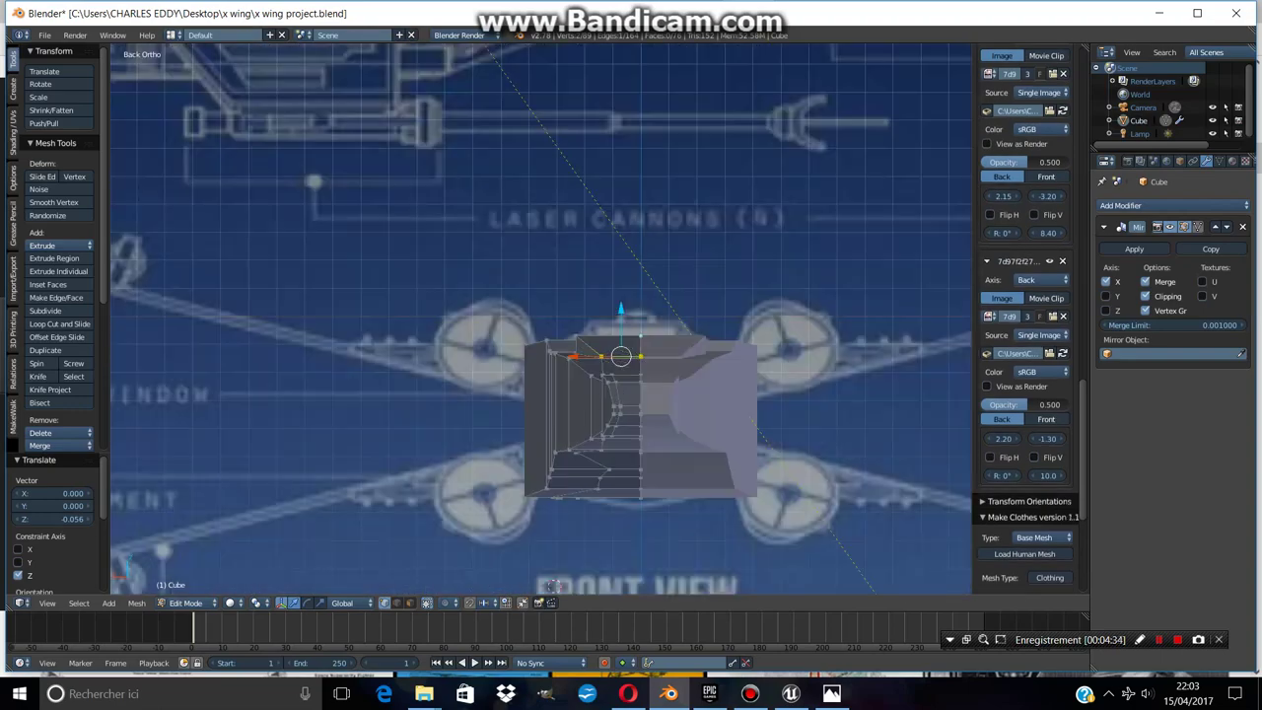
key("Tab")
key("Tab")
scroll(555, 586, "up", 4)
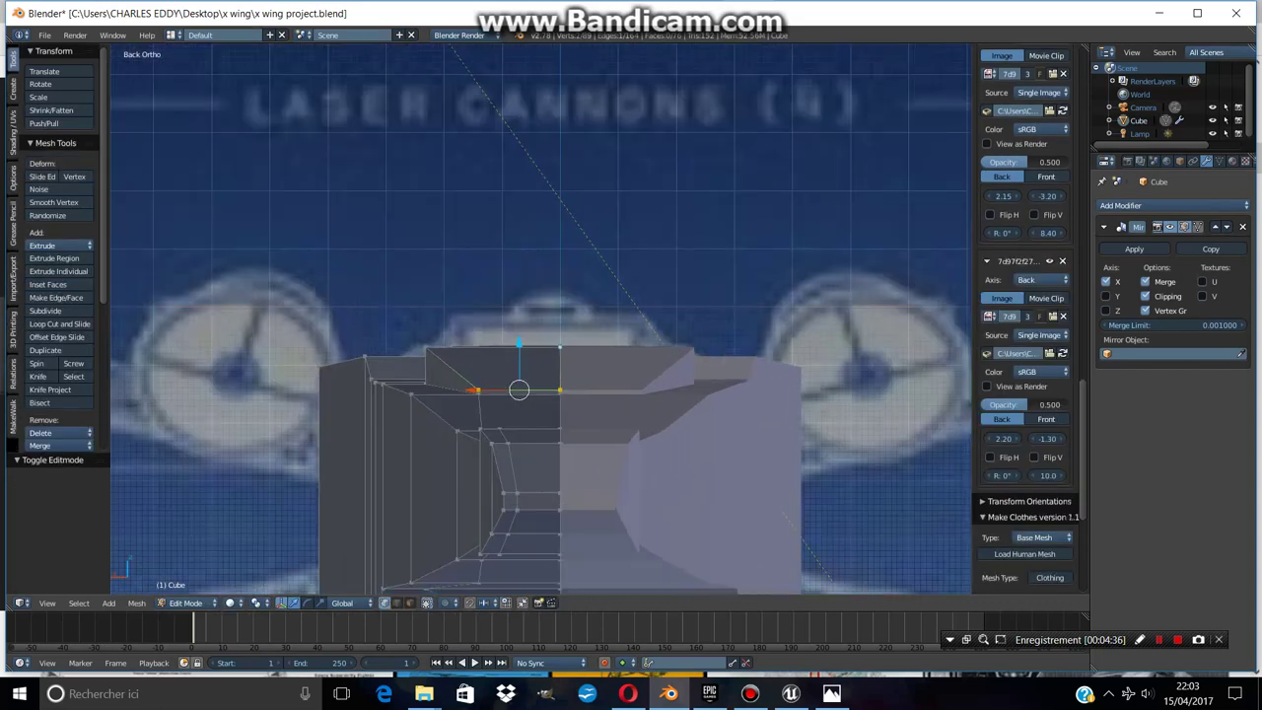
scroll(541, 318, "up", 1)
scroll(540, 318, "down", 4)
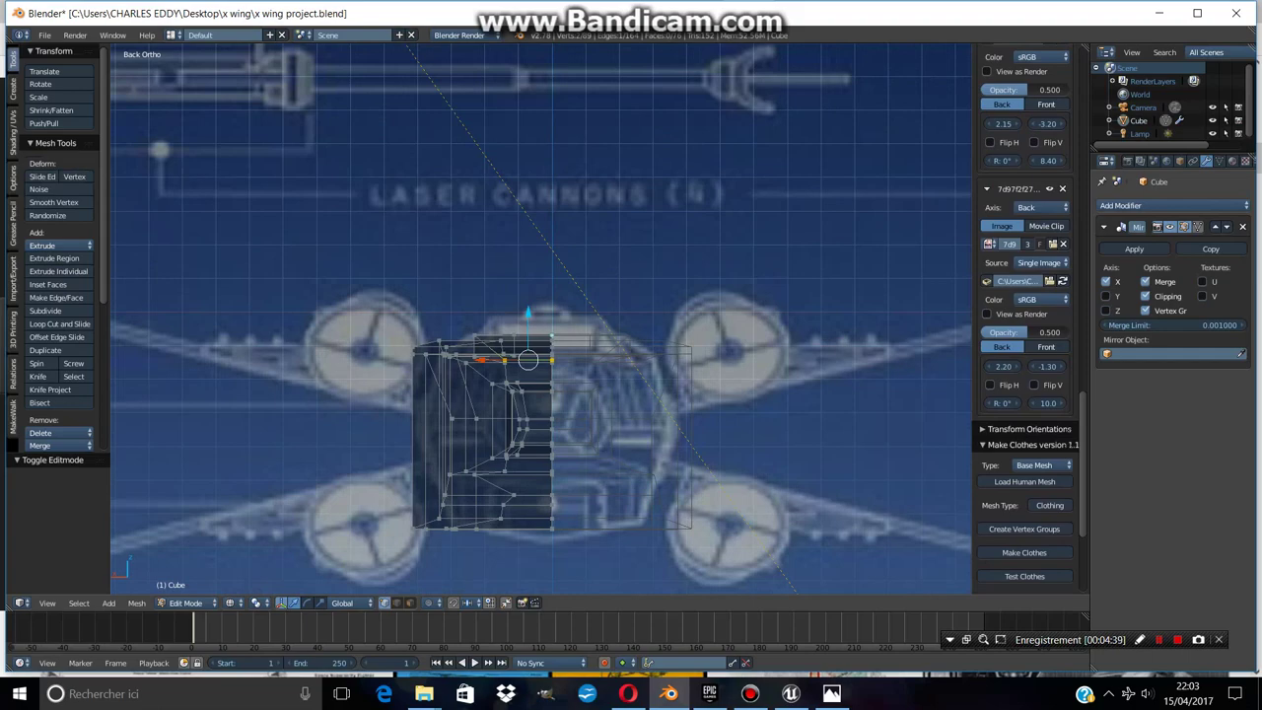
key("KP_3")
scroll(540, 318, "down", 3)
scroll(541, 317, "up", 4)
key("Tab")
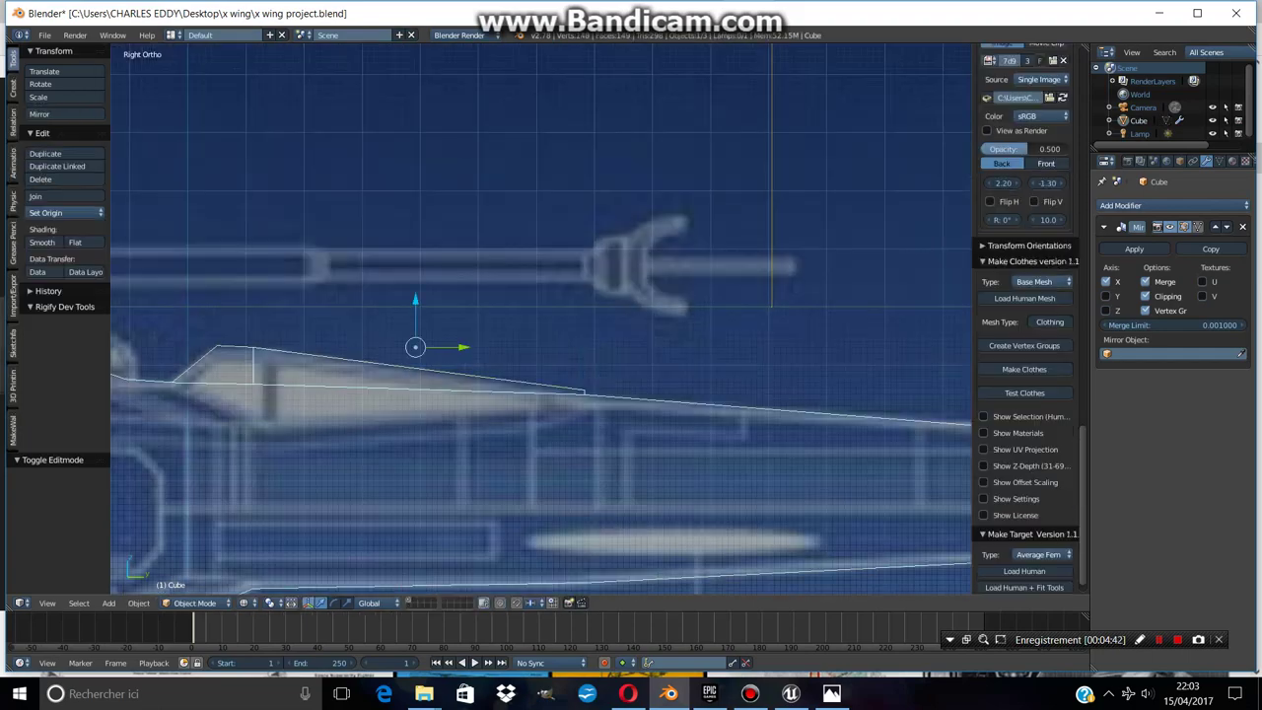
Try to move the canopy's rear outer corner vertex -0.076 along X in top view
key("KP_8")
key("KP_7")
scroll(540, 318, "down", 3)
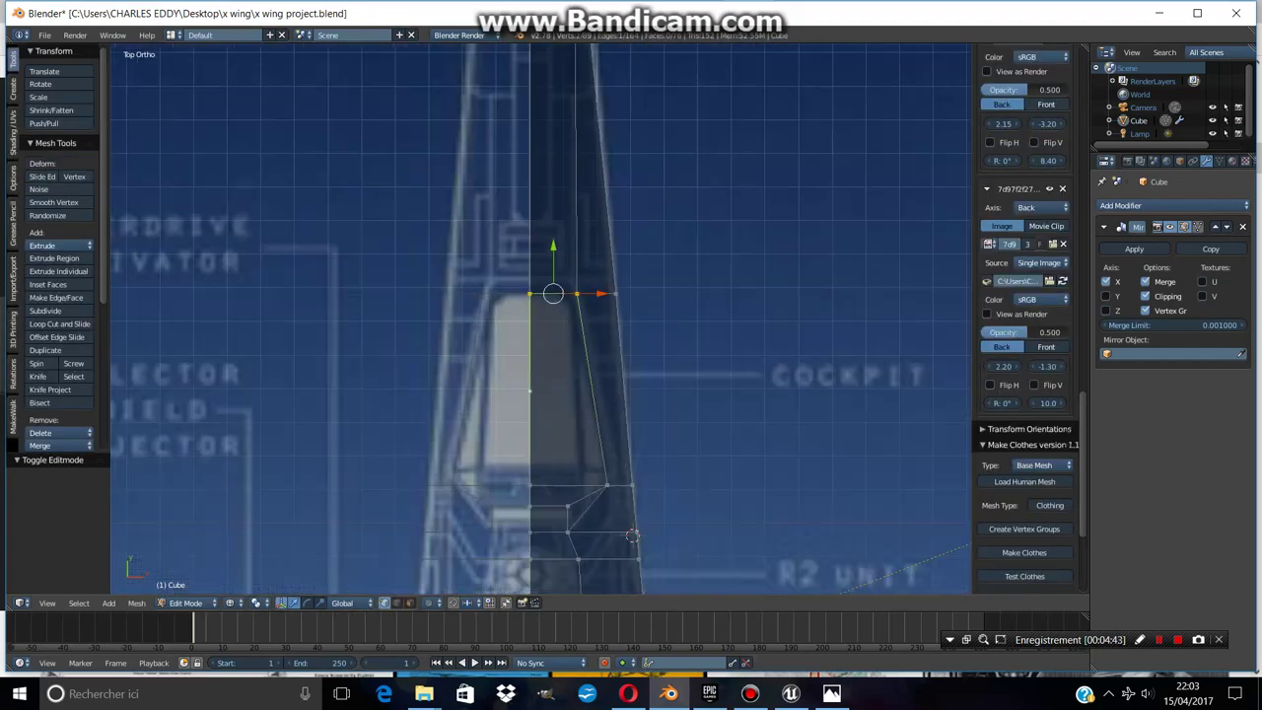
scroll(541, 318, "up", 4)
key("Tab")
right_click(556, 371)
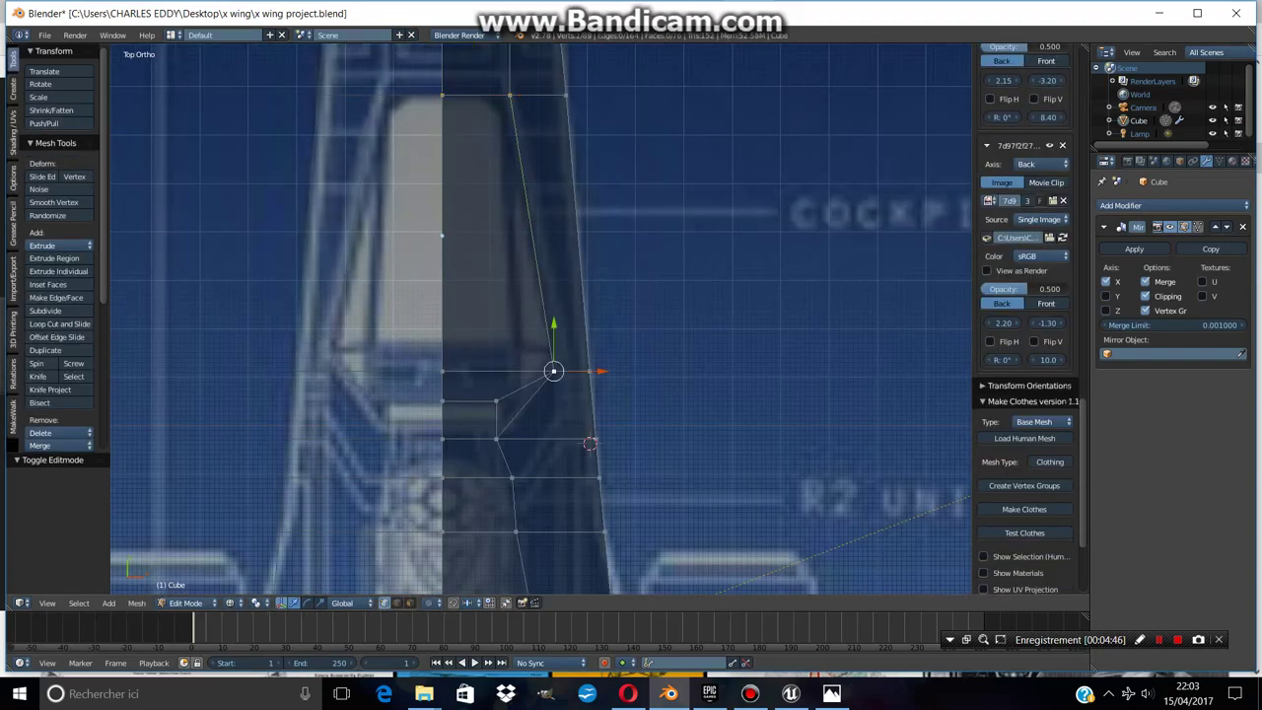
key("g")
key("x")
key("Return")
key("KP_4")
key("KP_8")
key("KP_8")
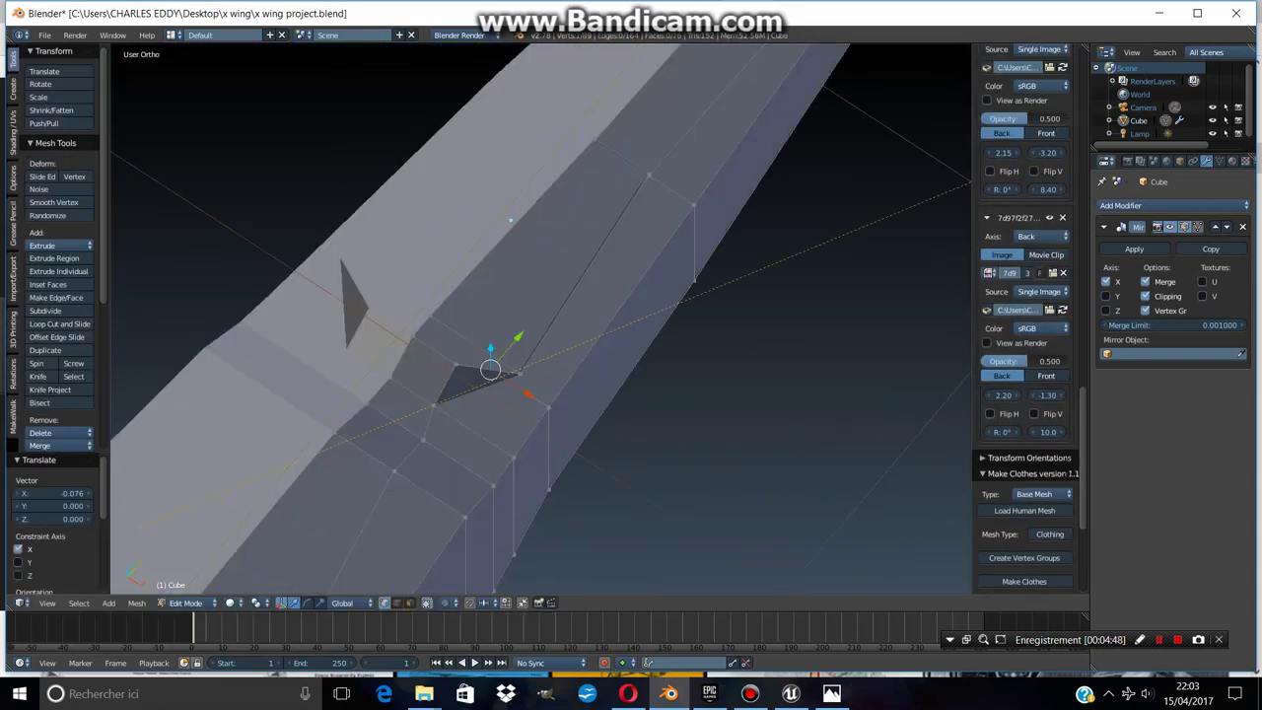
Move the canopy's rear outer top vertex -0.075 along X to match the top-view blueprint
scroll(1025, 325, "up", 3)
scroll(540, 317, "up", 3)
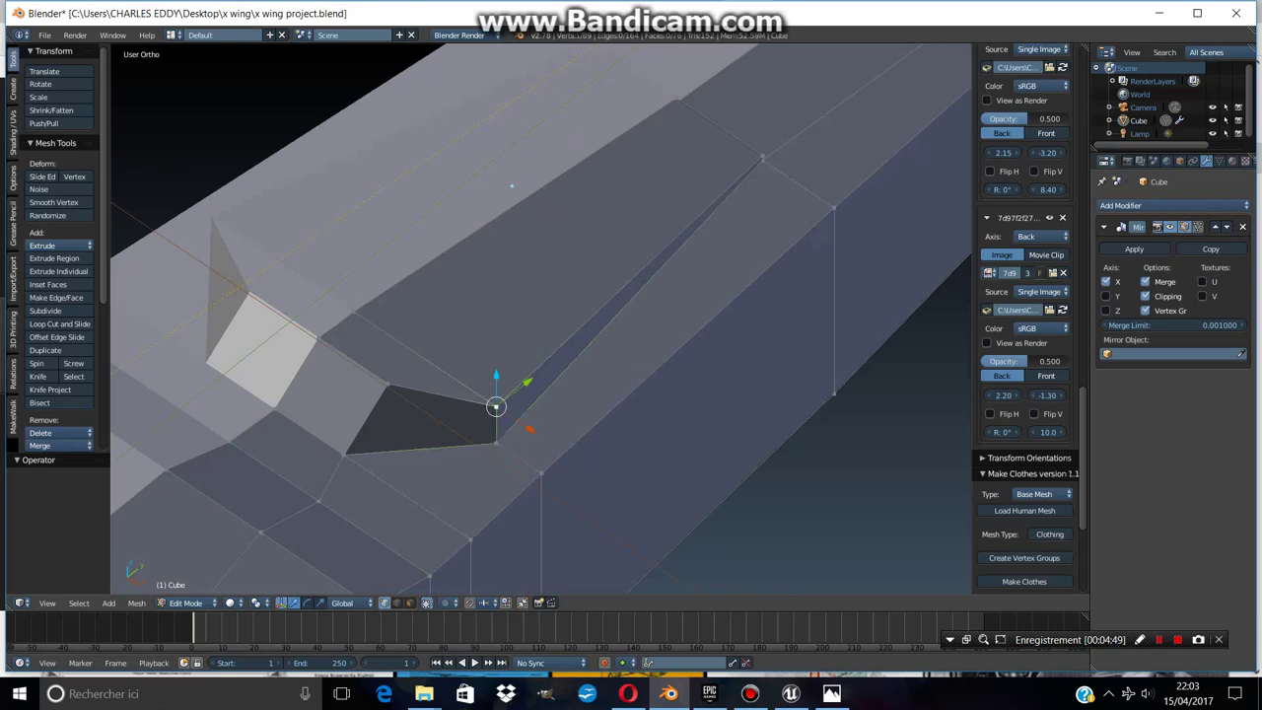
key("KP_7")
scroll(1026, 325, "down", 2)
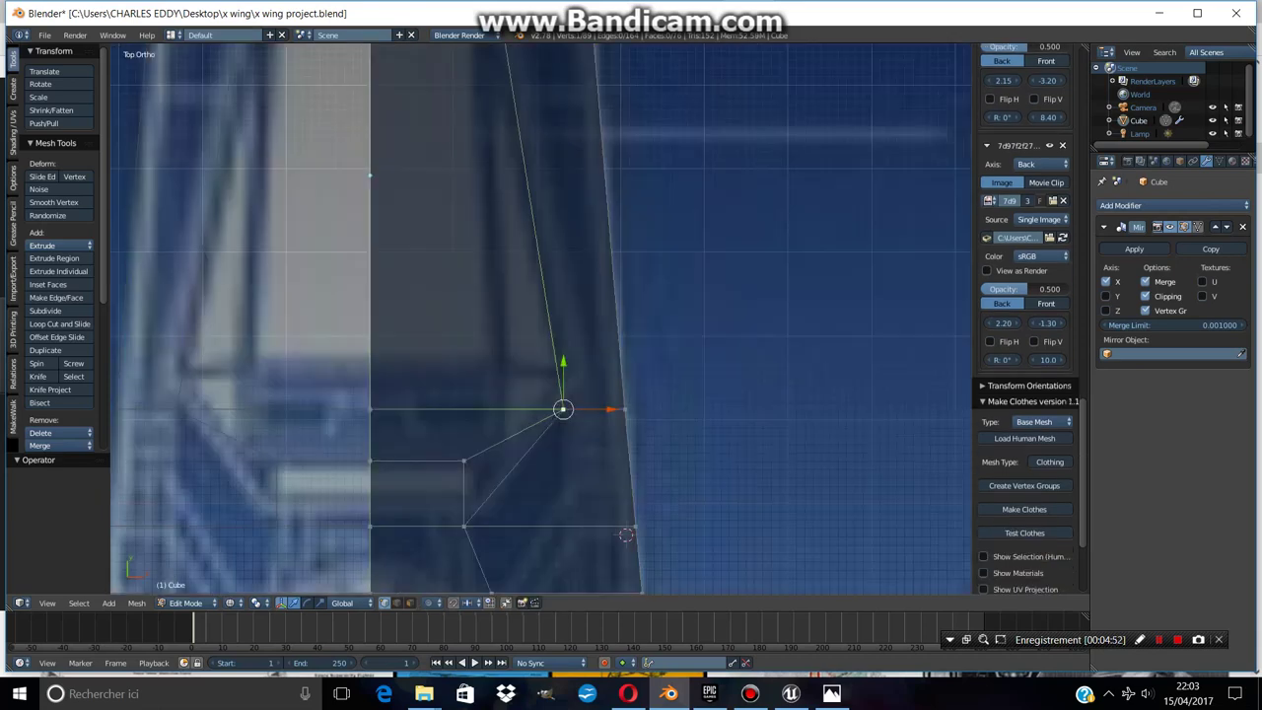
key("g")
key("x")
key("Return")
scroll(541, 318, "down", 2)
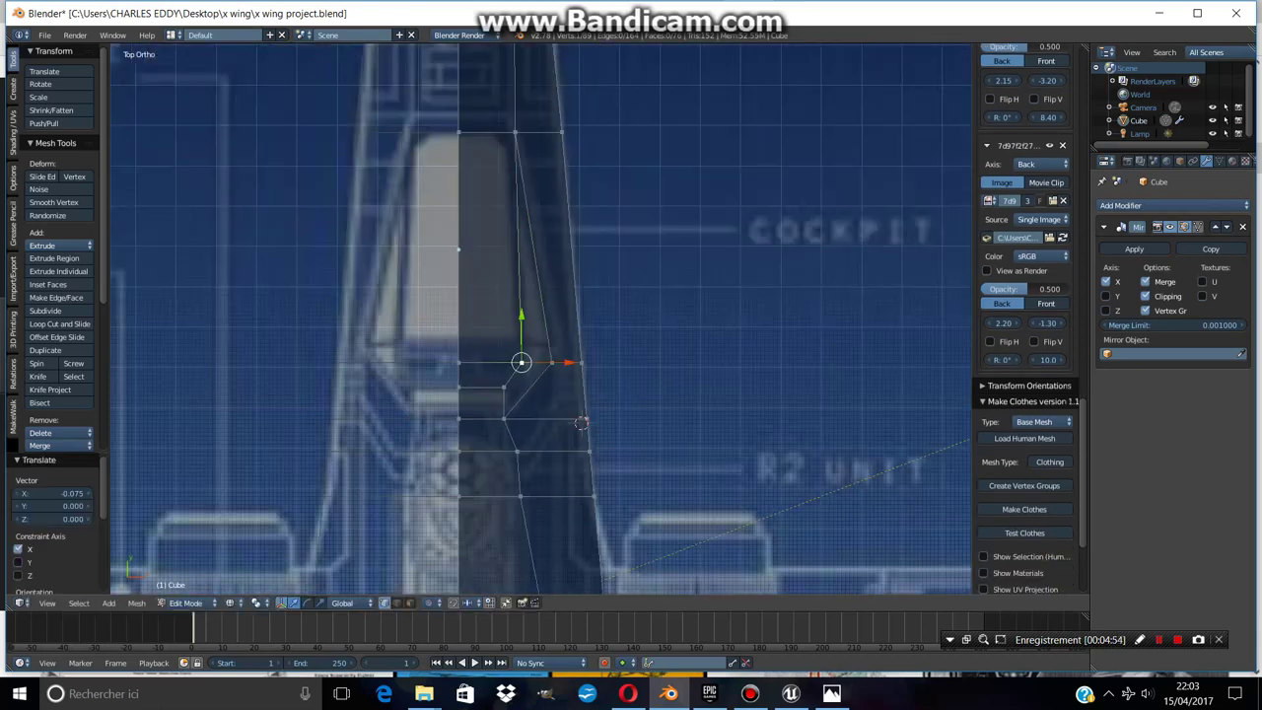
scroll(541, 317, "up", 3)
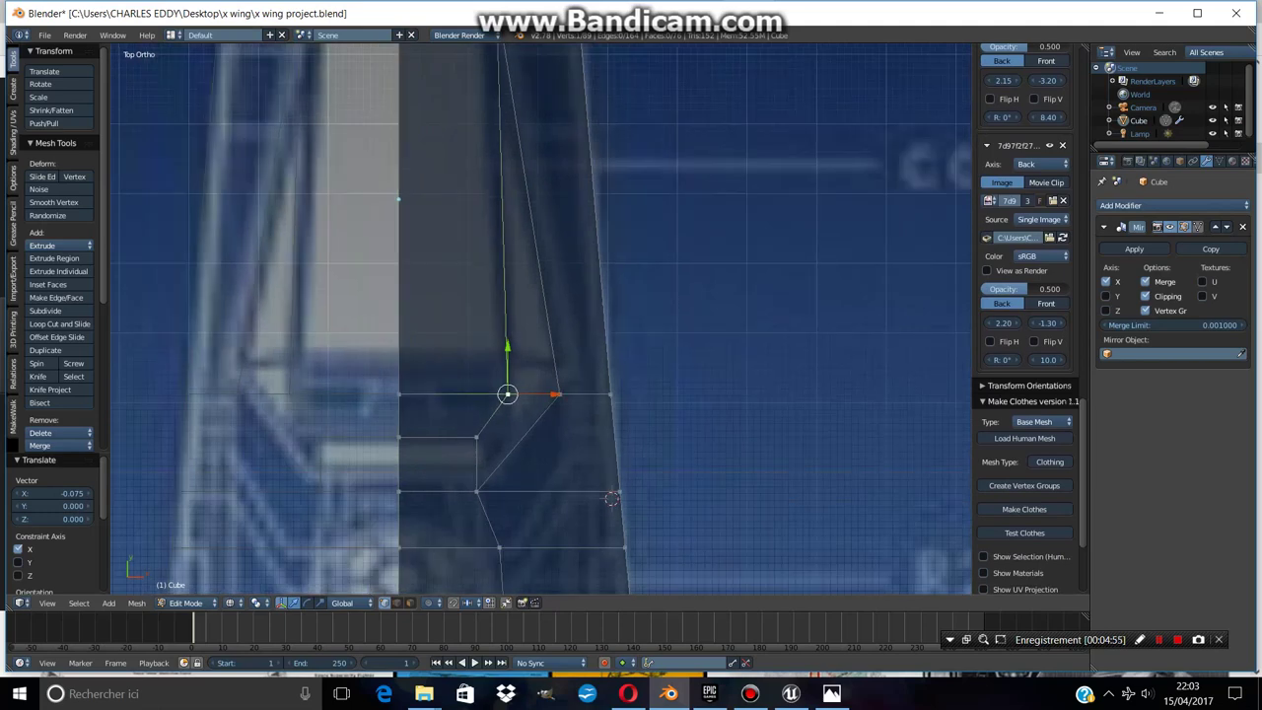
Select the cross-section row of vertices at the canopy's rear and move it 0.046 along Y
key("a")
right_click(559, 394)
right_click(508, 394, "shift")
right_click(398, 395, "shift")
right_click(612, 395, "shift")
left_click_drag(521, 347, 520, 314)
middle_click_drag(541, 326, 591, 295)
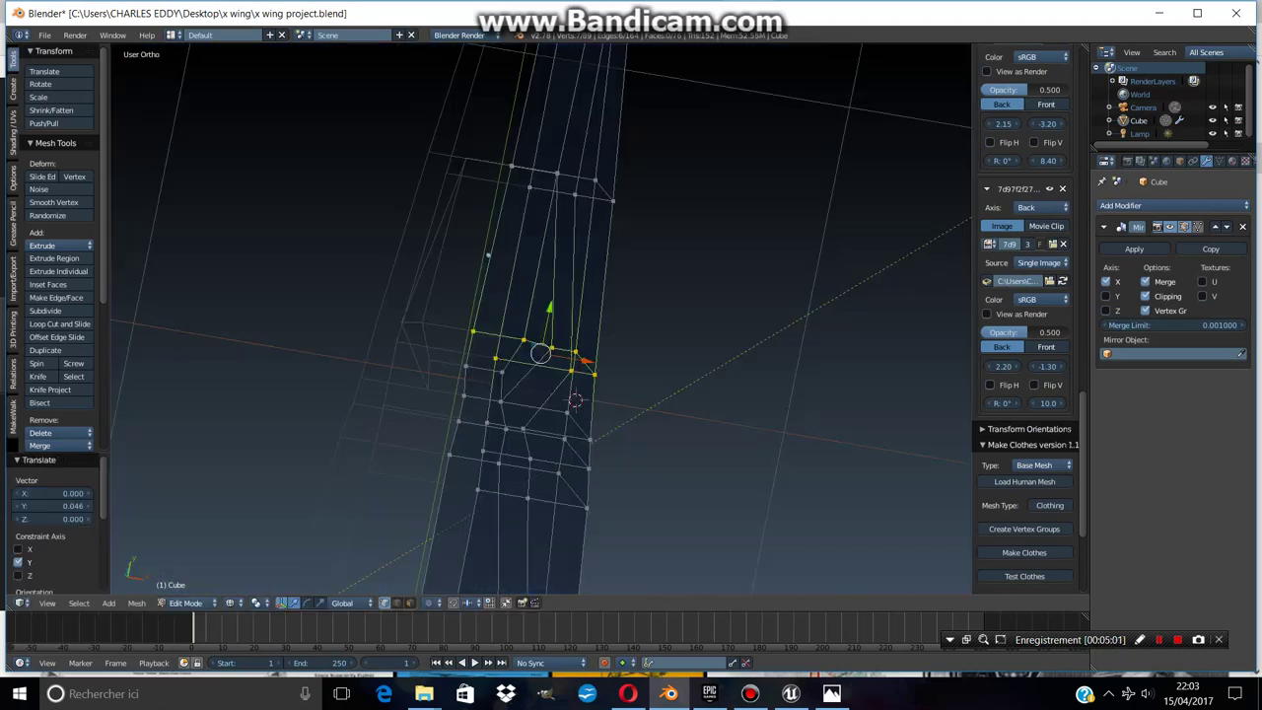
Add a single loop cut around the fuselage just behind the canopy's rear vertex row, sliding it close to that row
key("KP_3")
key("g")
key("g")
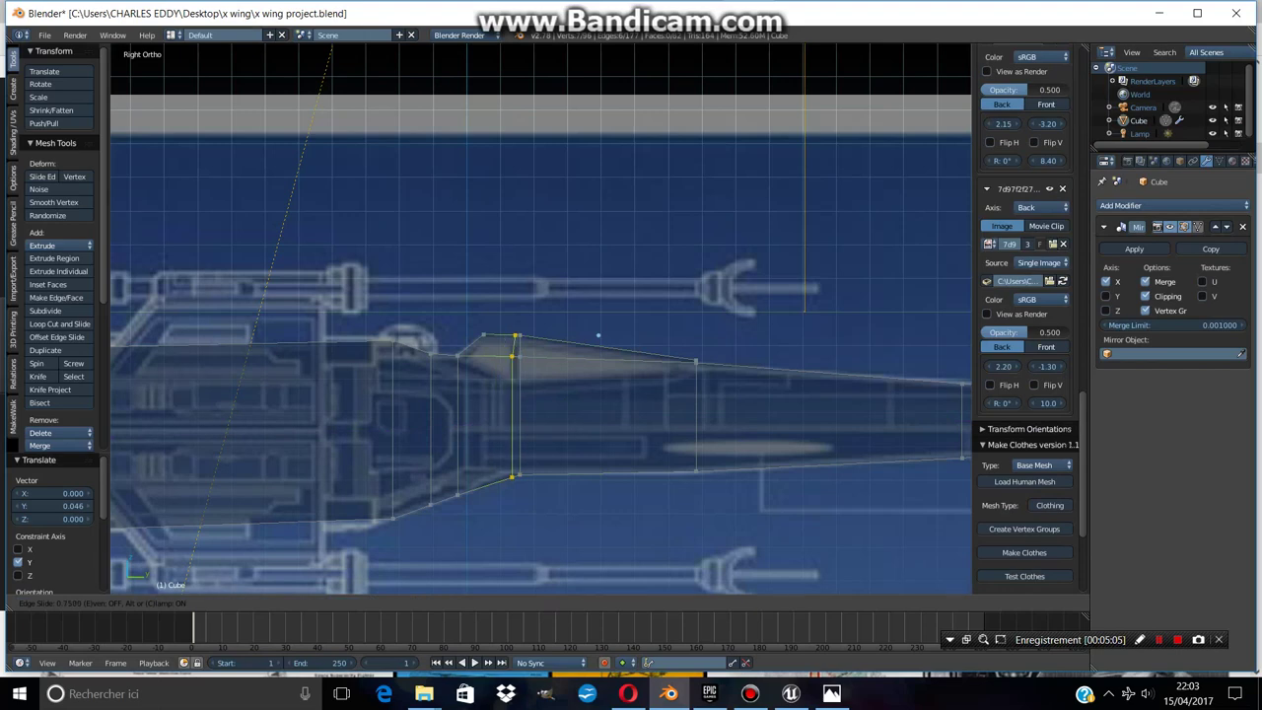
key("Return")
middle_click_drag(552, 335, 521, 320, "shift")
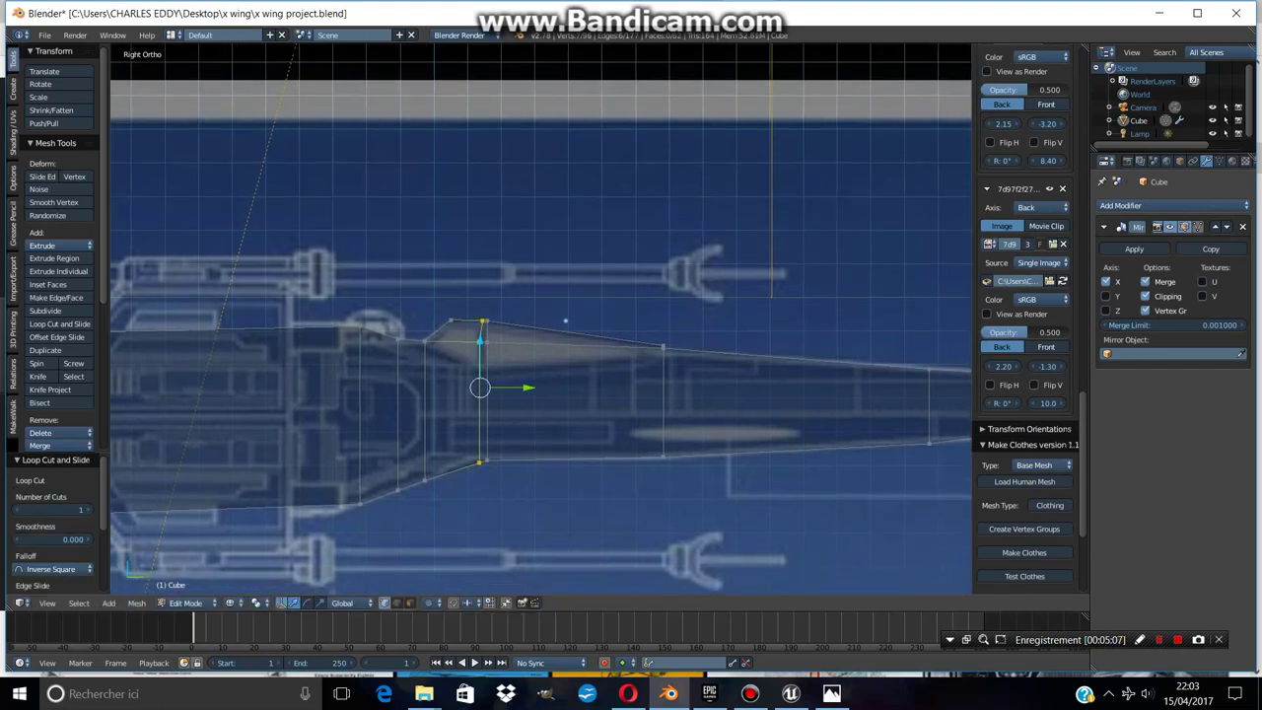
scroll(542, 320, "up", 2)
scroll(576, 322, "up", 1)
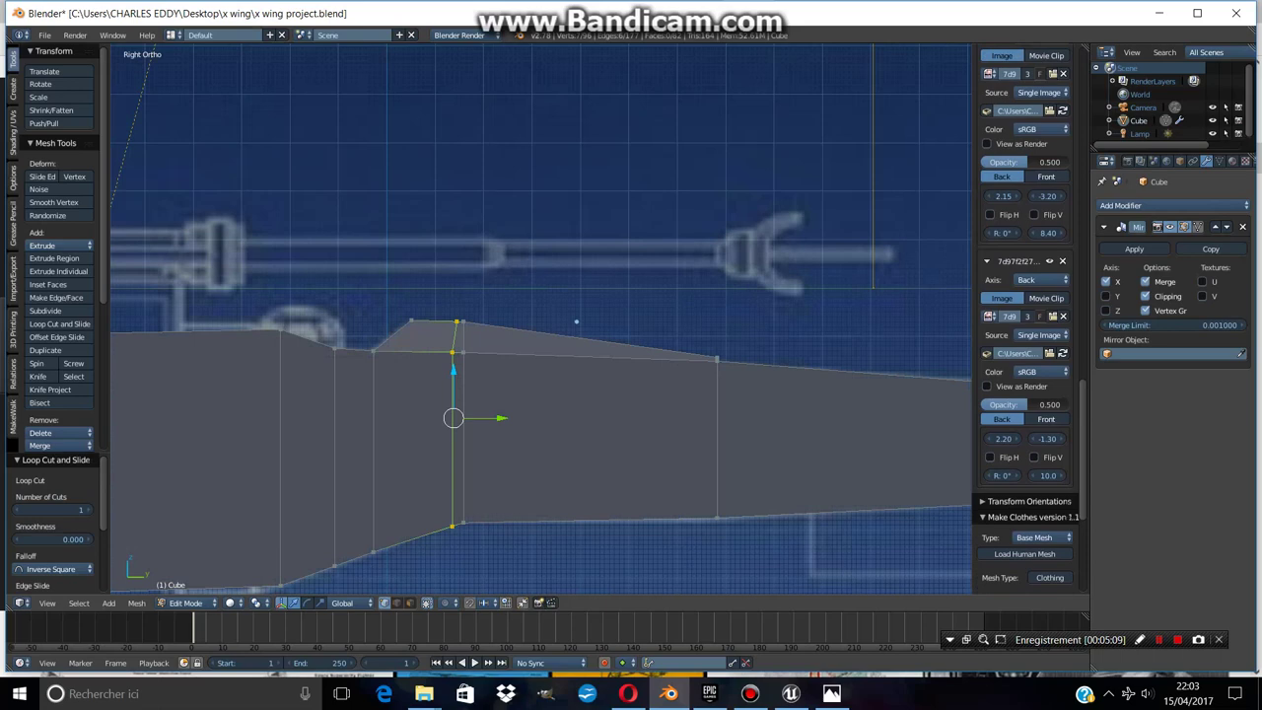
Lower the four side vertices at the canopy's base on the two close loops by 0.070 along Z
key("a")
right_click(442, 362)
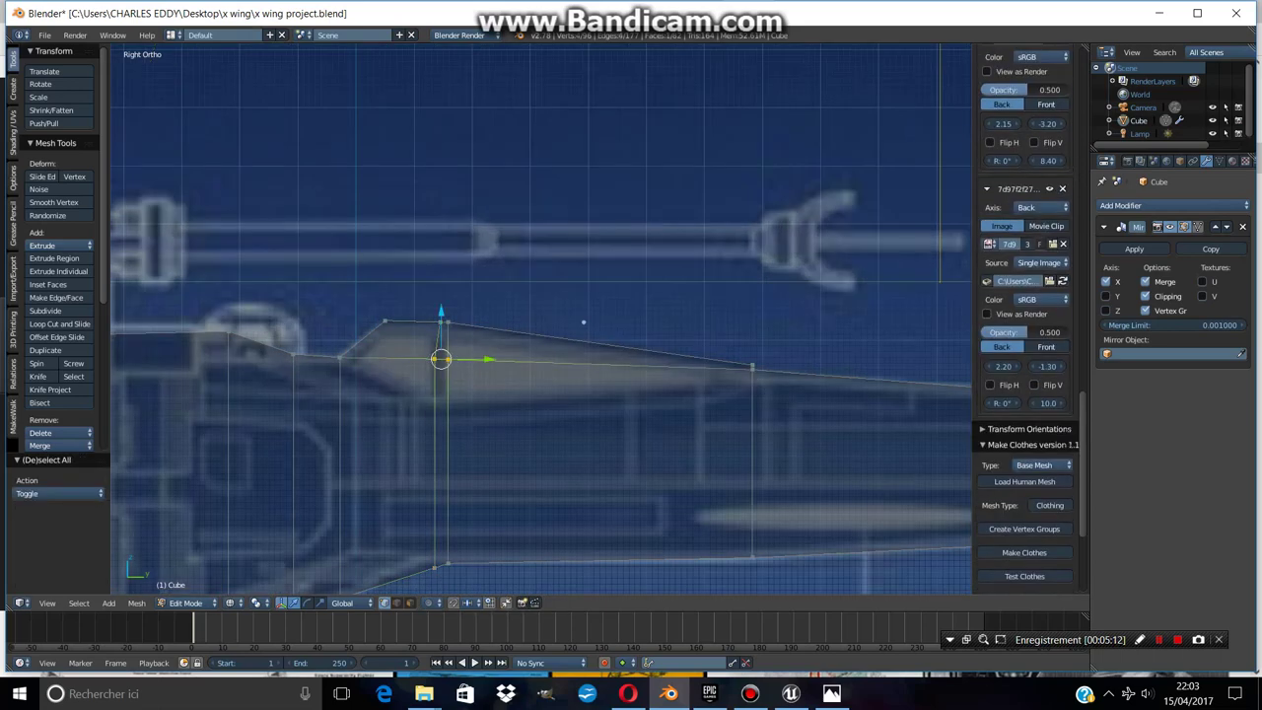
key("g")
key("z")
left_click(441, 401)
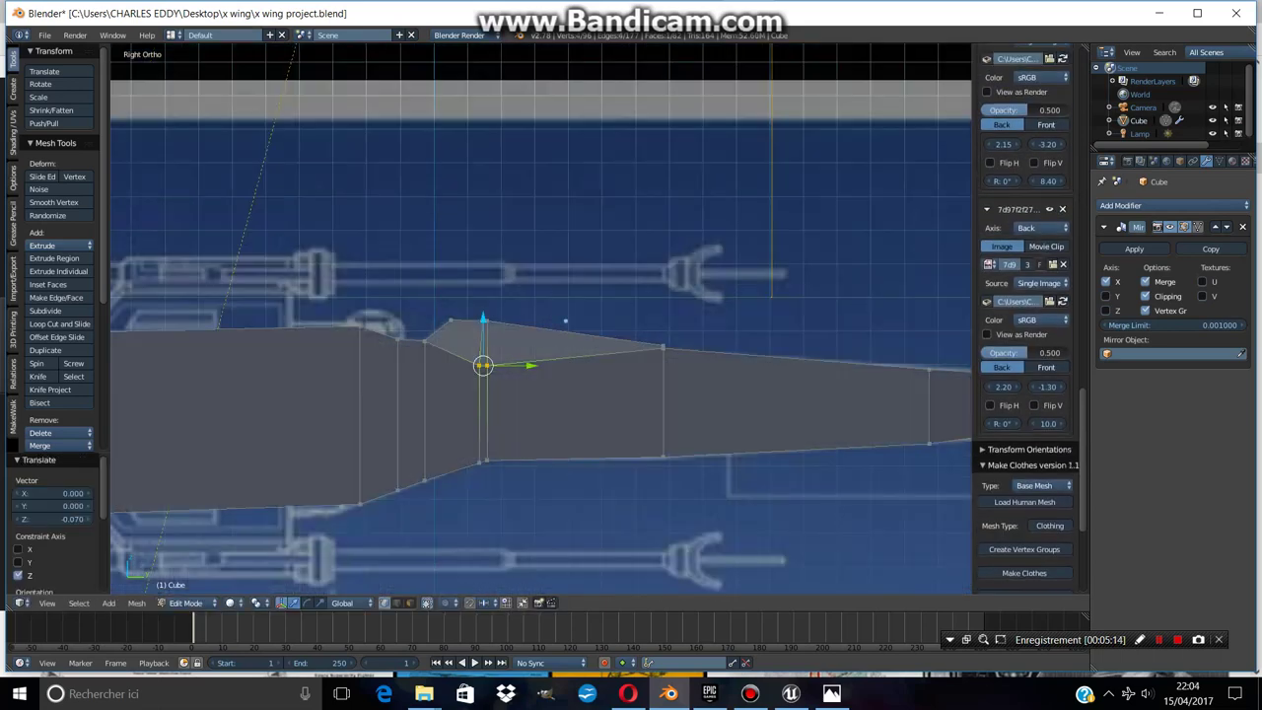
middle_click_drag(584, 321, 592, 305)
key("Tab")
key("KP_3")
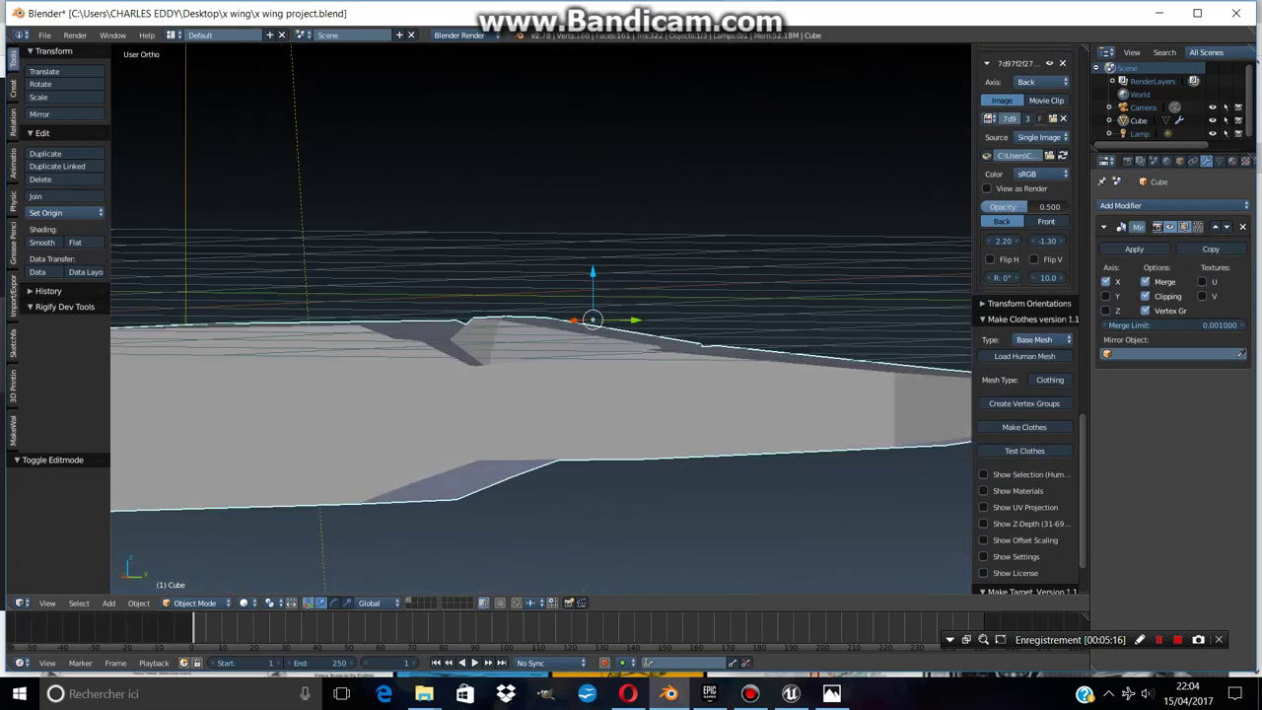
key("Tab")
scroll(611, 307, "up", 3)
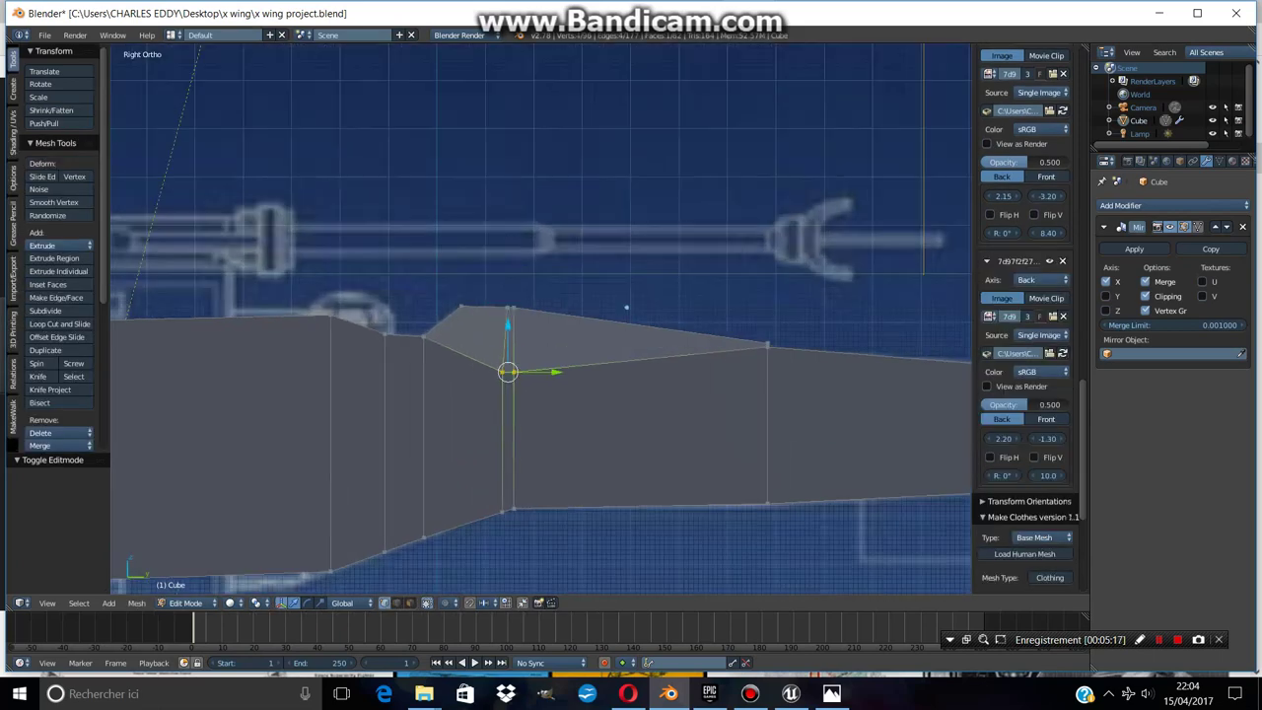
Lower the three outer upper hull vertices behind the canopy by 0.100 along Z in side view
middle_click_drag(645, 305, 691, 299)
key("KP_3")
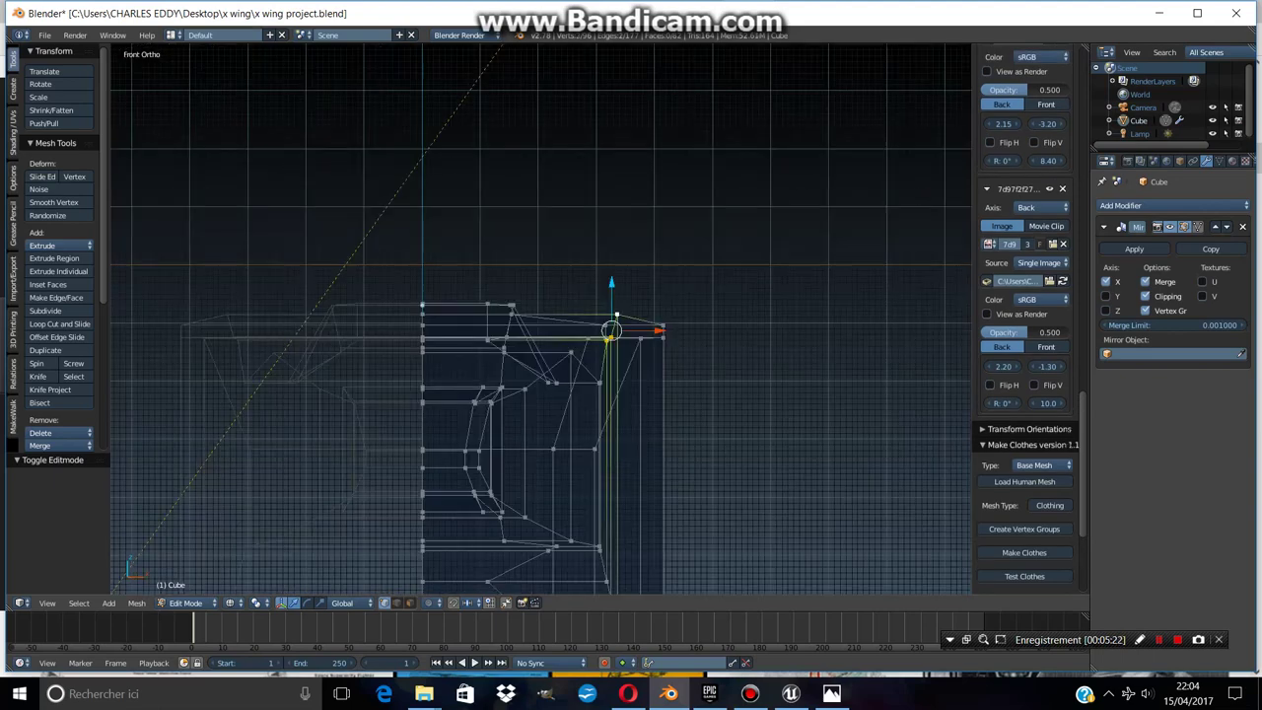
scroll(462, 310, "down", 3)
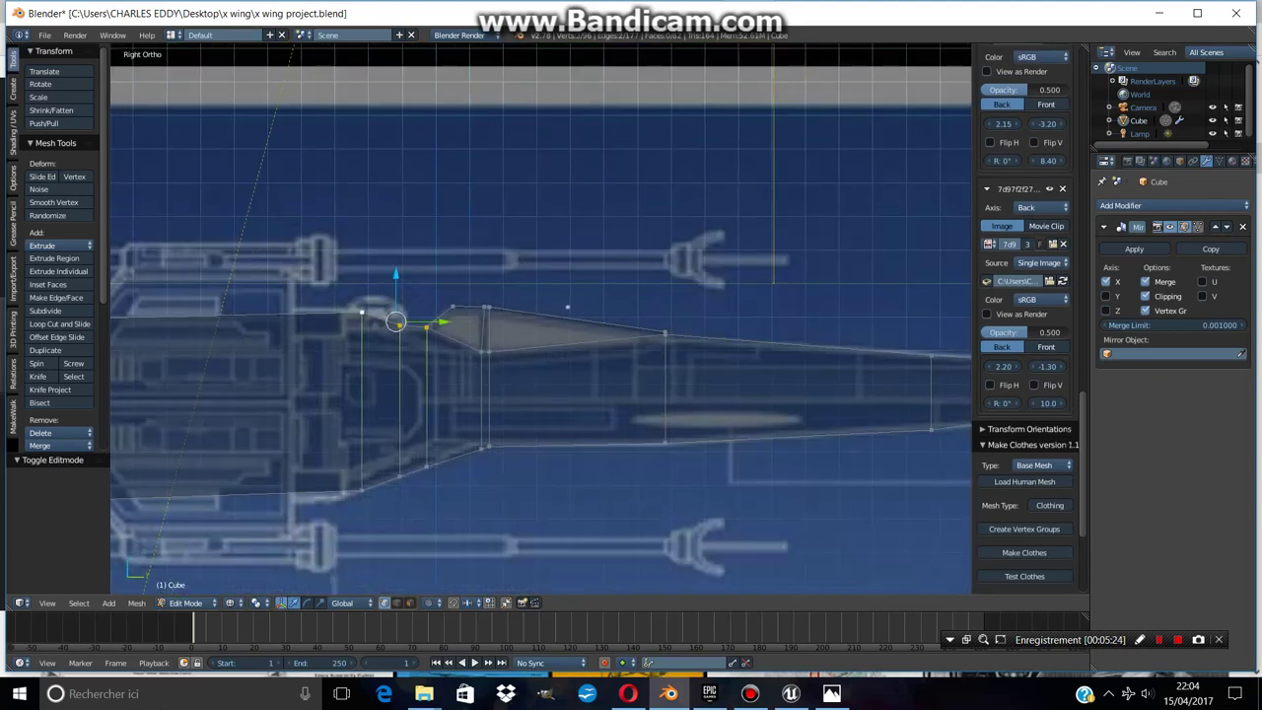
key("g")
key("z")
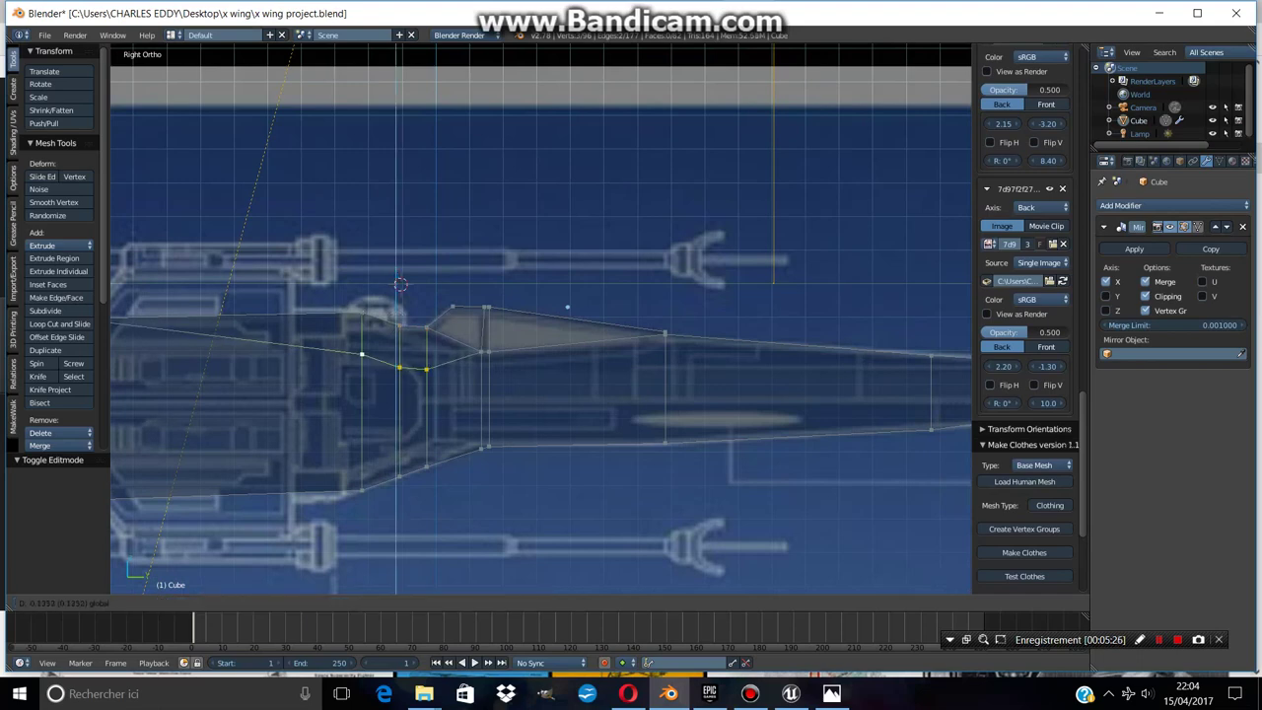
key("Return")
key("KP_1")
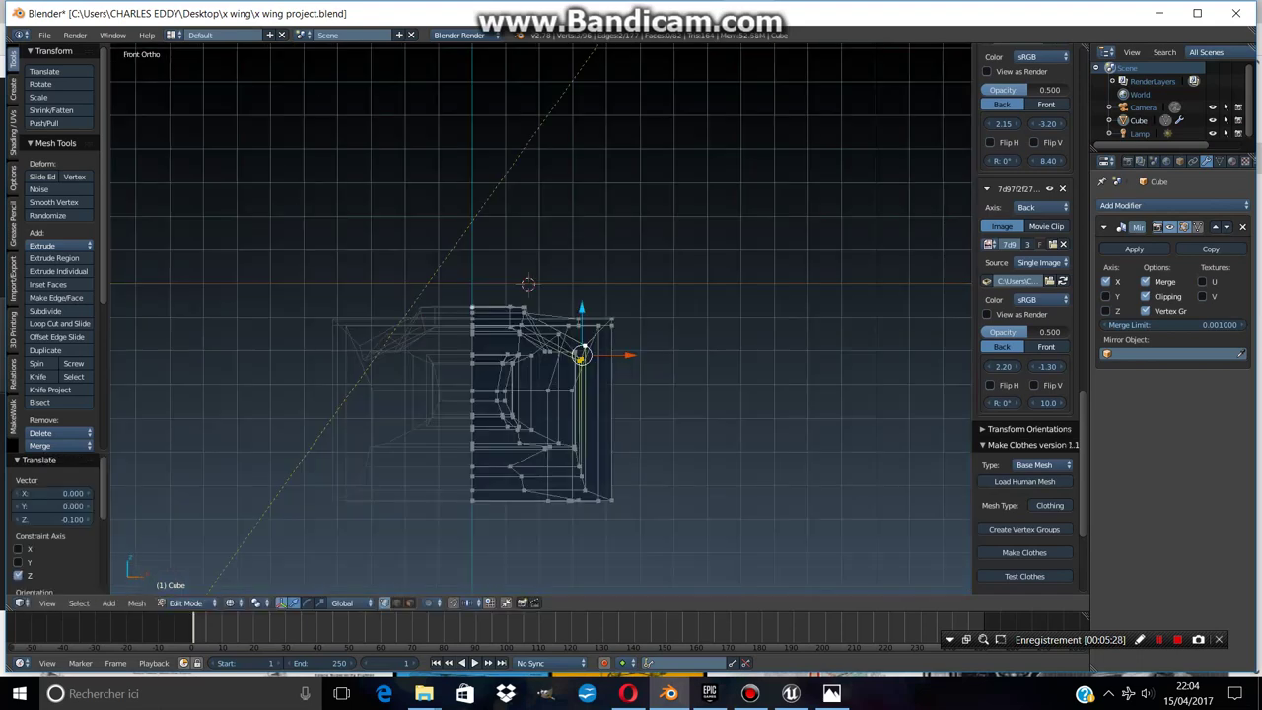
key("KP_3")
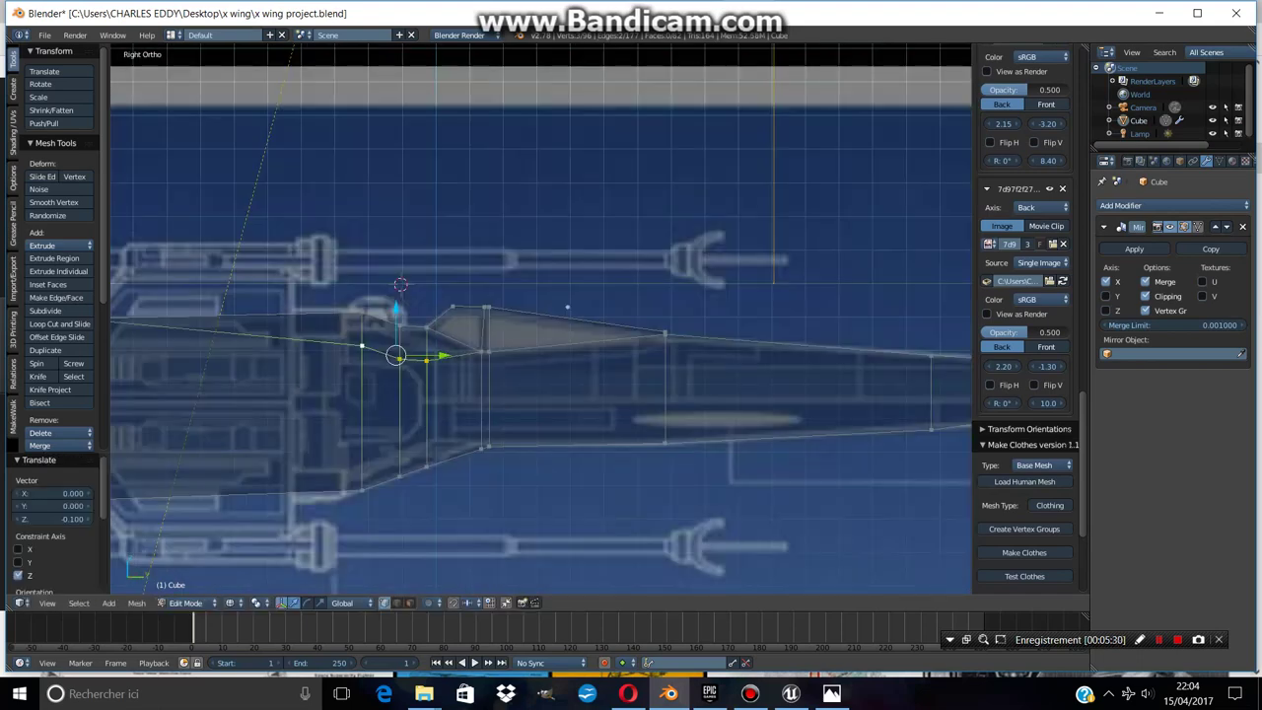
Lower the outer upper hull vertex near the fuselage's rear by 0.113 along Z to continue the side edge
key("KP_Decimal")
scroll(1029, 318, "down", 1)
key("g")
key("z")
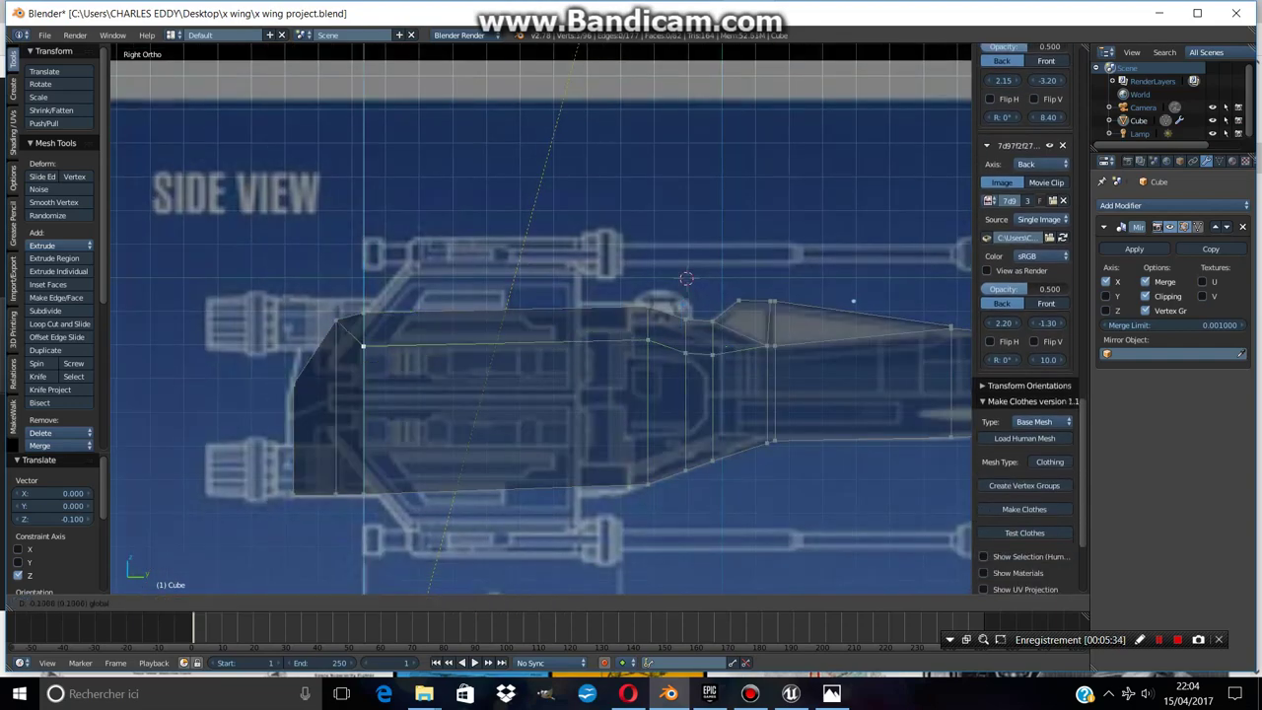
key("Return")
scroll(542, 320, "down", 3)
middle_click_drag(542, 320, 632, 286)
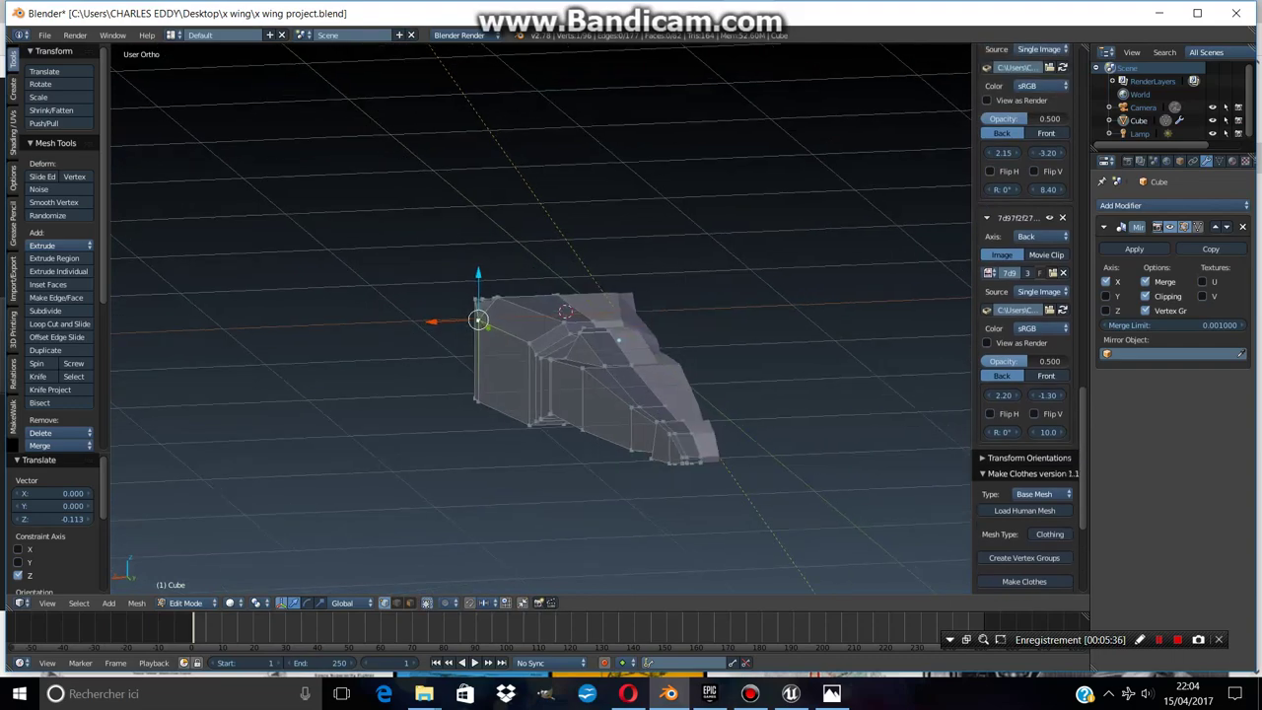
Lower the two outer upper vertices at the fuselage's rear bend by 0.129 along Z in side view
key("Tab")
scroll(541, 320, "up", 3)
middle_click_drag(541, 319, 582, 341)
key("Tab")
key("KP_3")
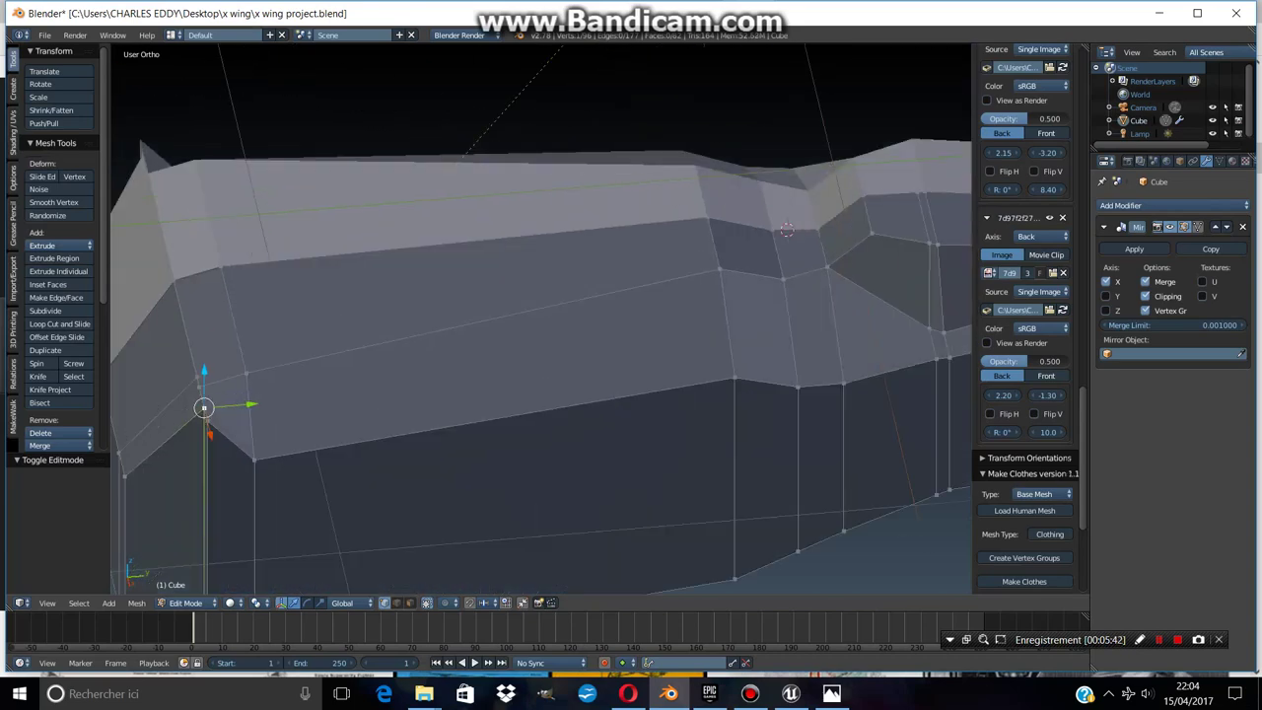
scroll(1025, 296, "up", 2)
key("KP_3")
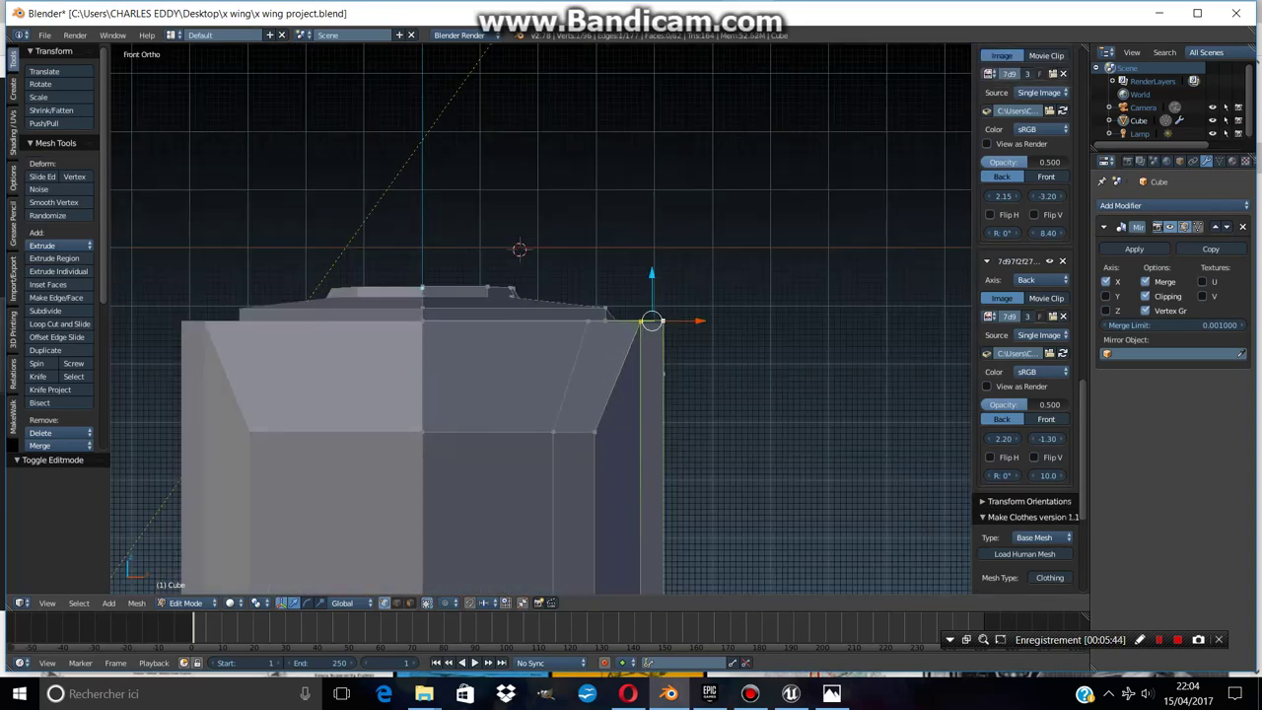
left_click_drag(187, 273, 186, 350)
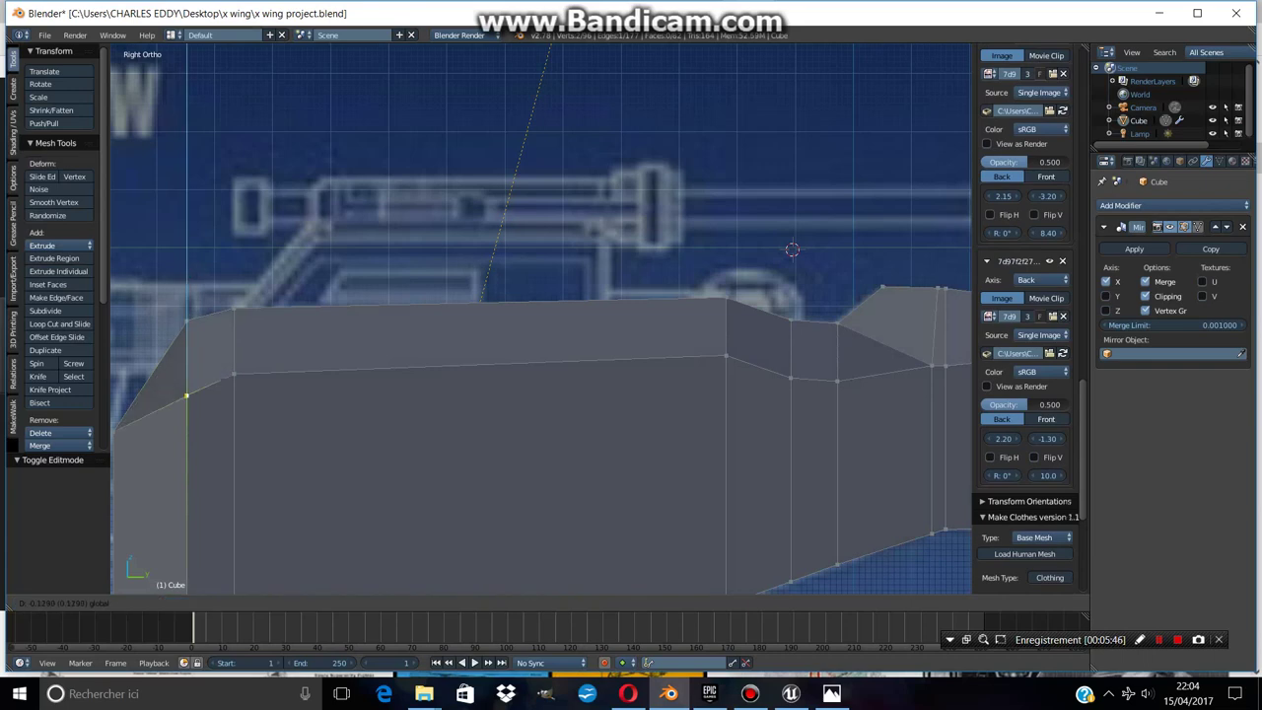
scroll(541, 323, "down", 3)
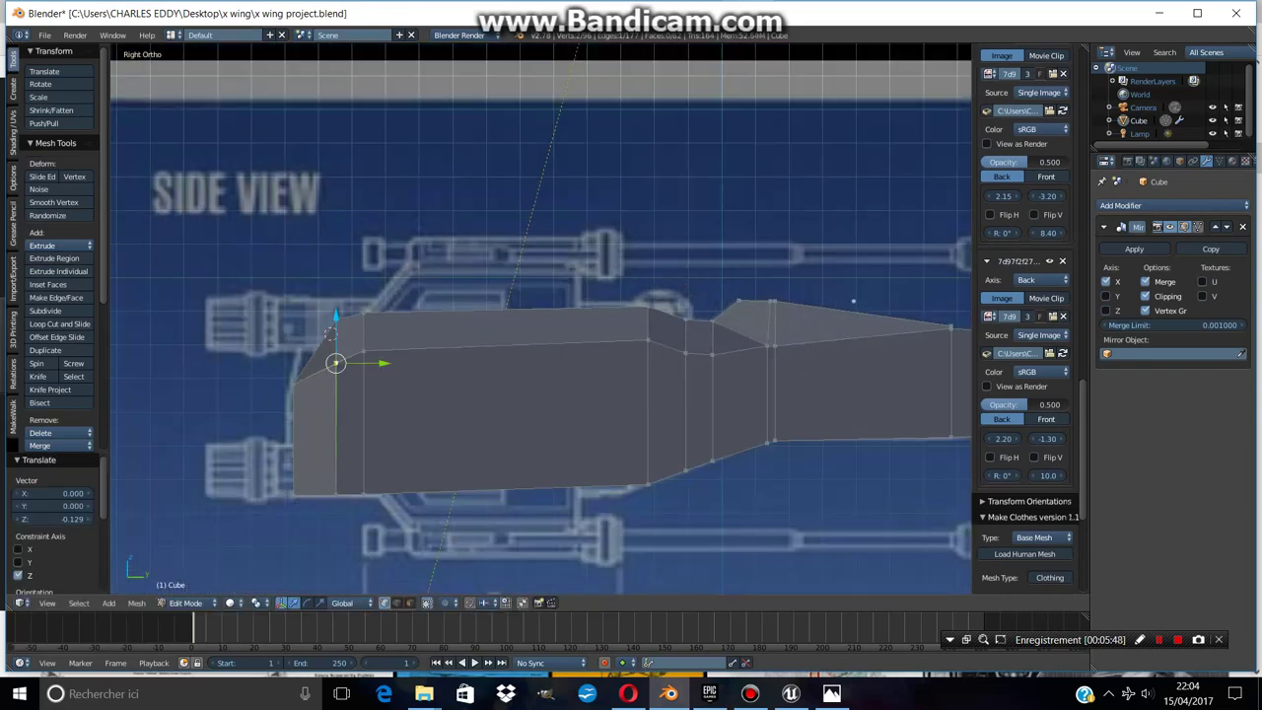
Raise the two rear-bend vertices 0.035 along Z
left_click_drag(335, 315, 335, 303)
scroll(854, 302, "down", 3)
scroll(1025, 444, "down", 2)
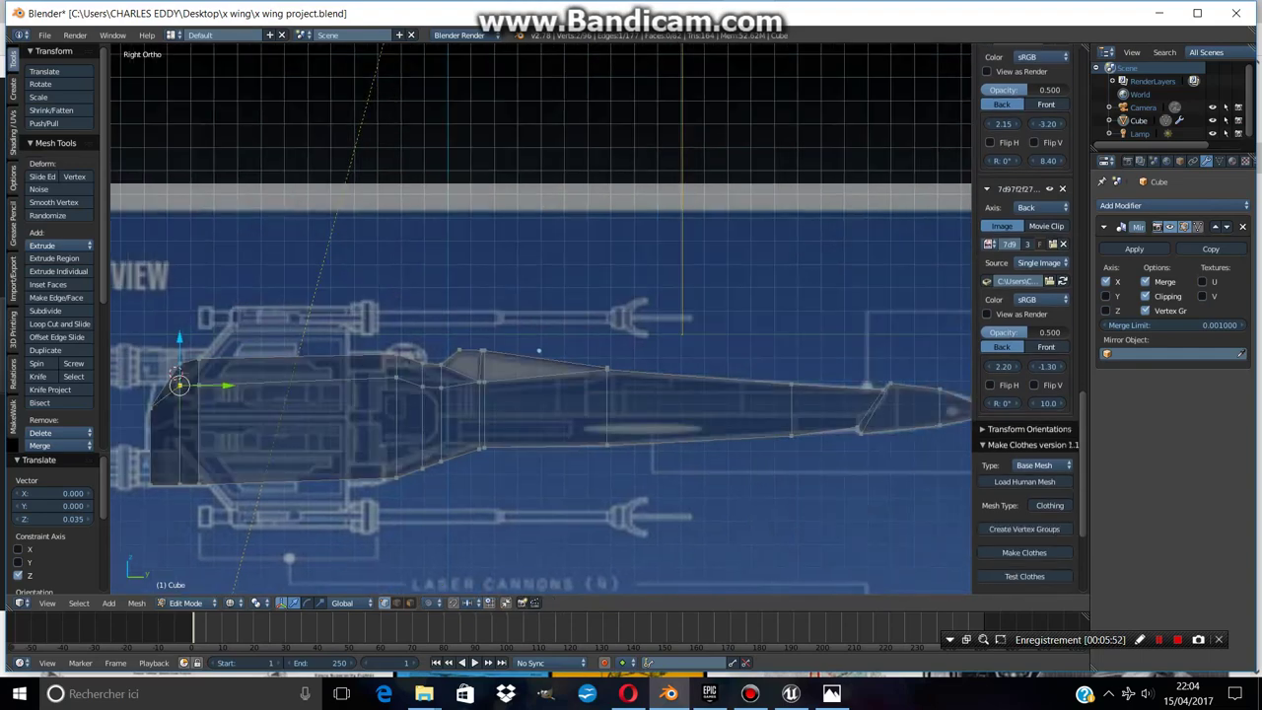
Lower the outer upper hull vertex at the canopy's front end by 0.199 along Z in side view
scroll(537, 374, "up", 4)
key("Tab")
scroll(538, 374, "down", 2)
middle_click_drag(538, 374, 480, 333, "shift")
key("Tab")
key("z")
scroll(454, 335, "up", 4)
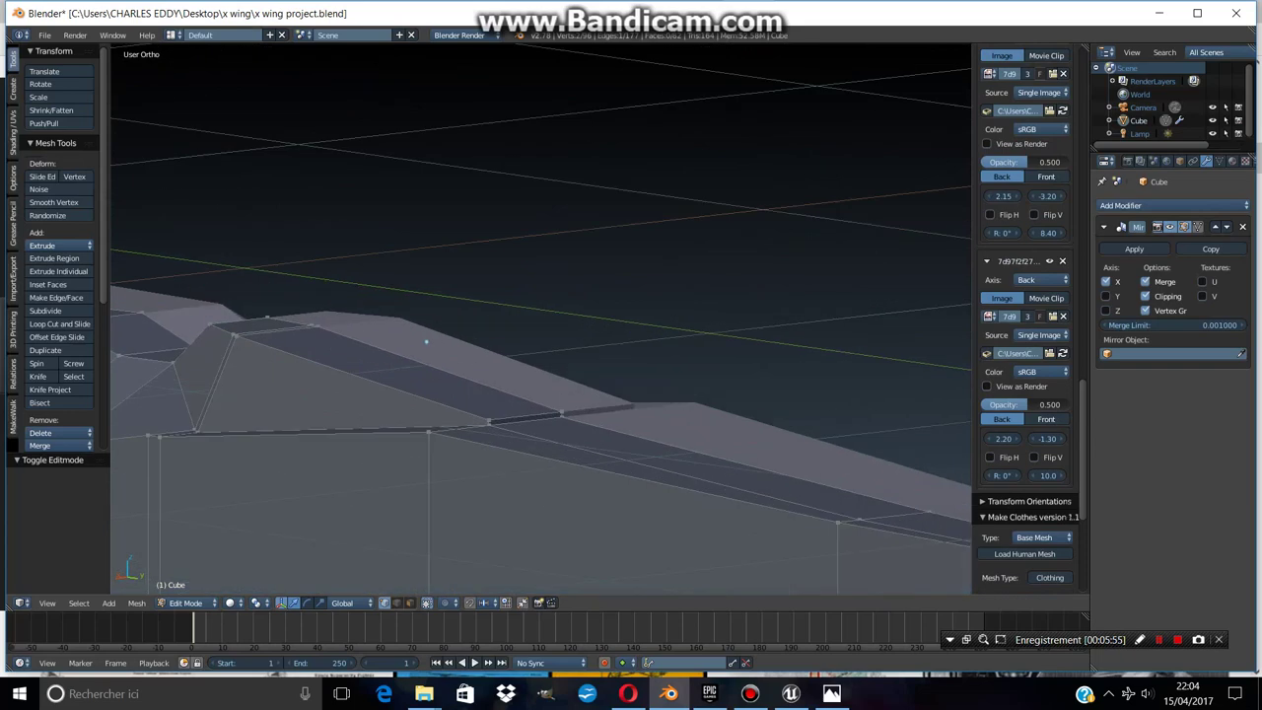
key("KP_3")
key("z")
scroll(454, 335, "down", 3)
key("g")
key("z")
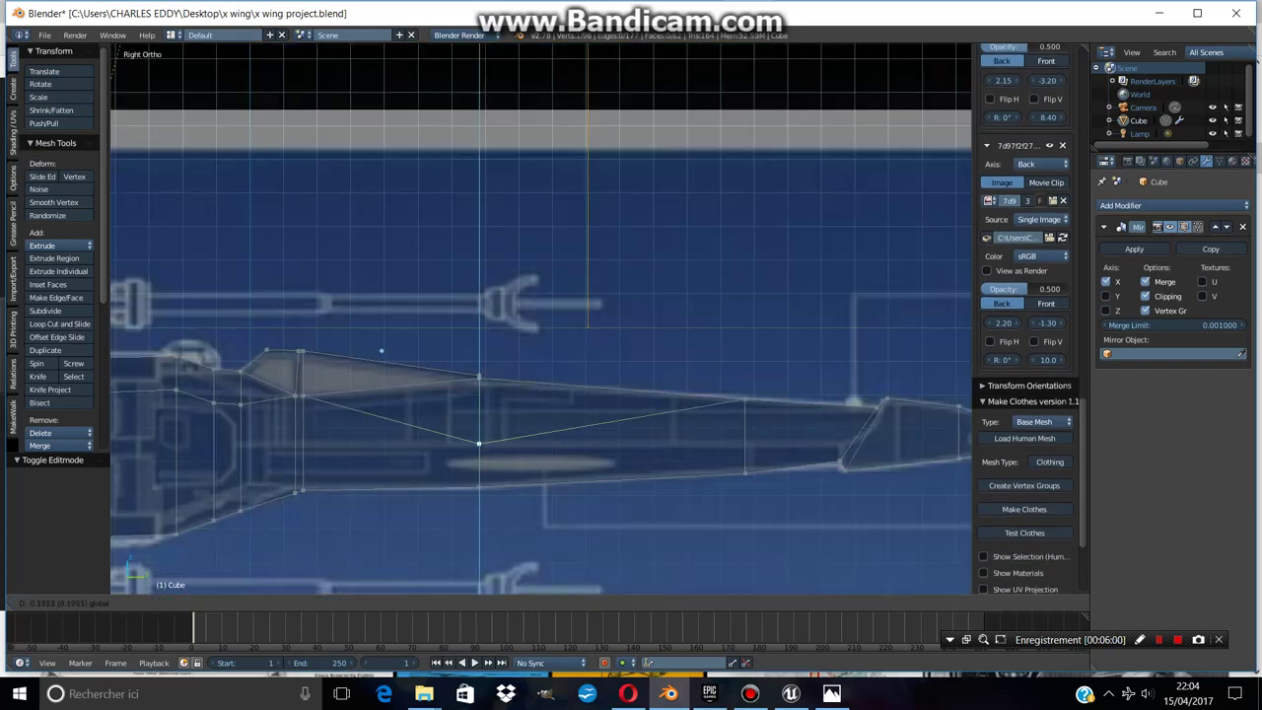
key("Return")
Lower the next outer upper hull vertex toward the nose along Z, level with the one at the canopy's front
middle_click_drag(493, 395, 345, 387, "shift")
key("g")
key("z")
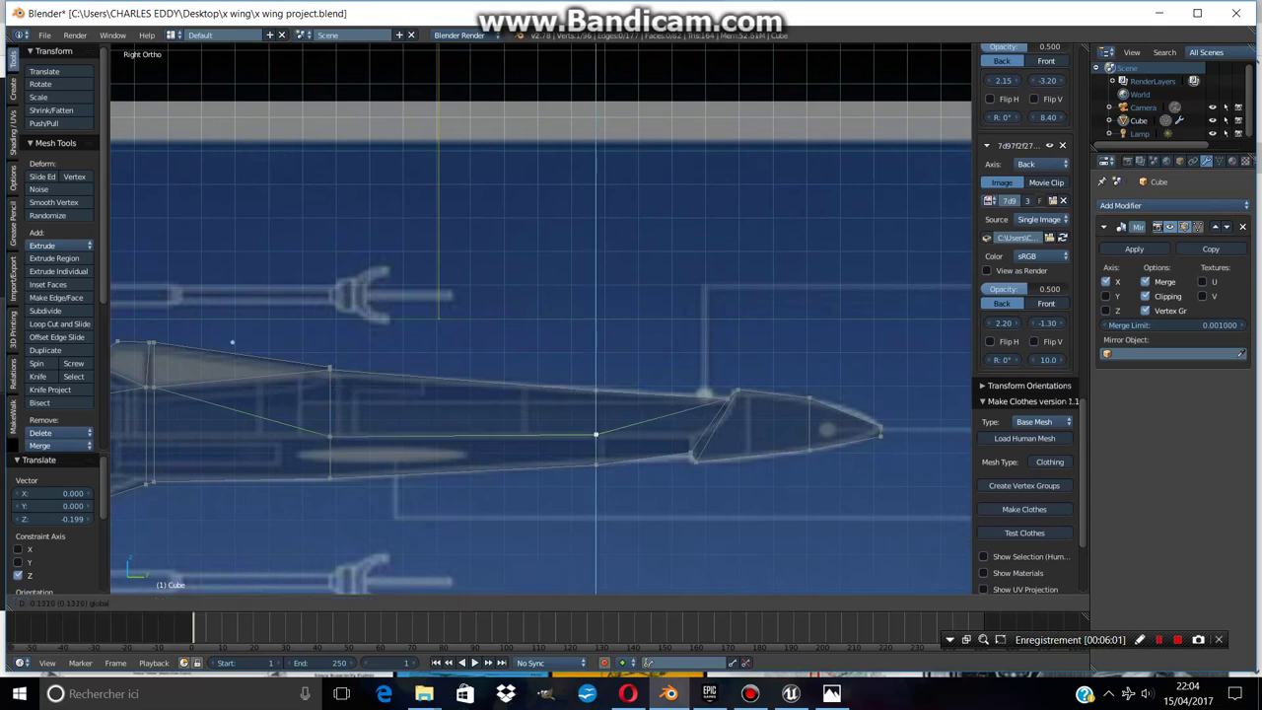
key("Return")
Lower the outer upper vertex at the nose cone joint along Z and move it -0.077 along Y
scroll(541, 319, "up", 2)
middle_click_drag(541, 319, 325, 323, "shift")
key("z")
key("g")
key("z")
key("Return")
key("z")
key("g")
key("y")
key("Return")
scroll(542, 384, "down", 2)
key("z")
middle_click_drag(543, 385, 542, 335, "shift")
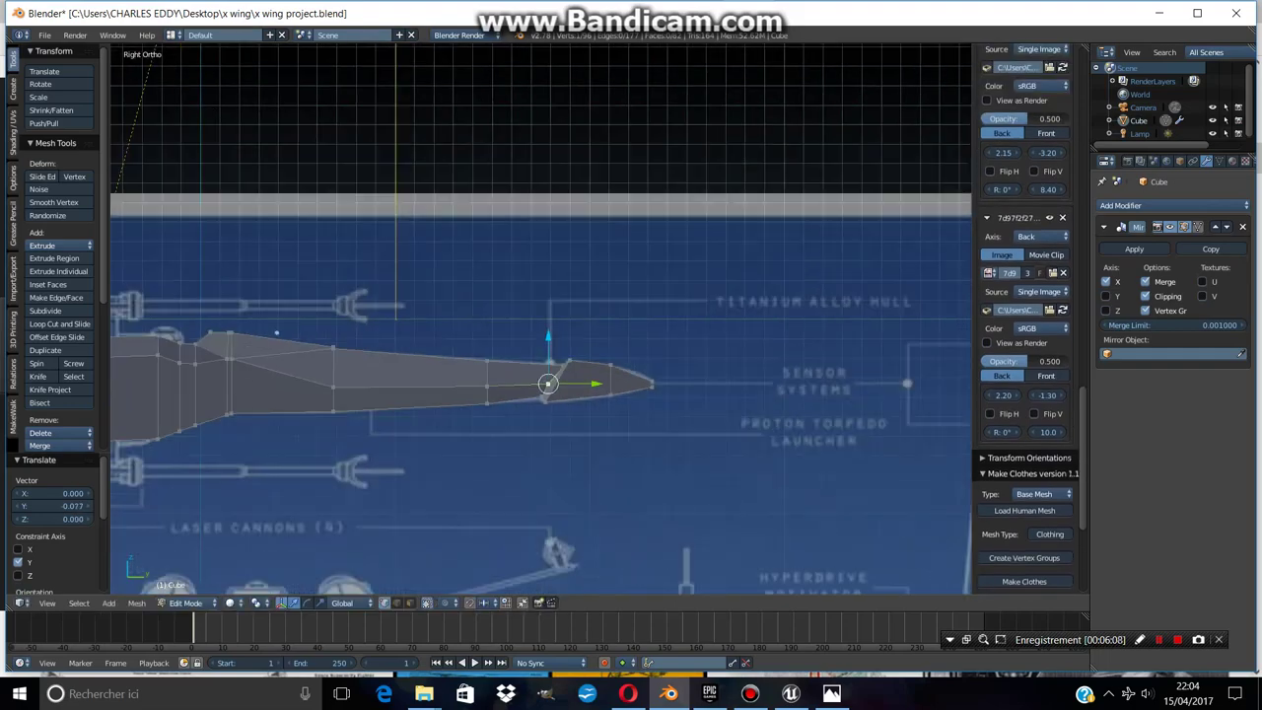
Examine the reshaped hull side edge in side view and from several angles in Object Mode
key("Tab")
scroll(542, 384, "up", 2)
key("Tab")
key("z")
scroll(543, 384, "up", 2)
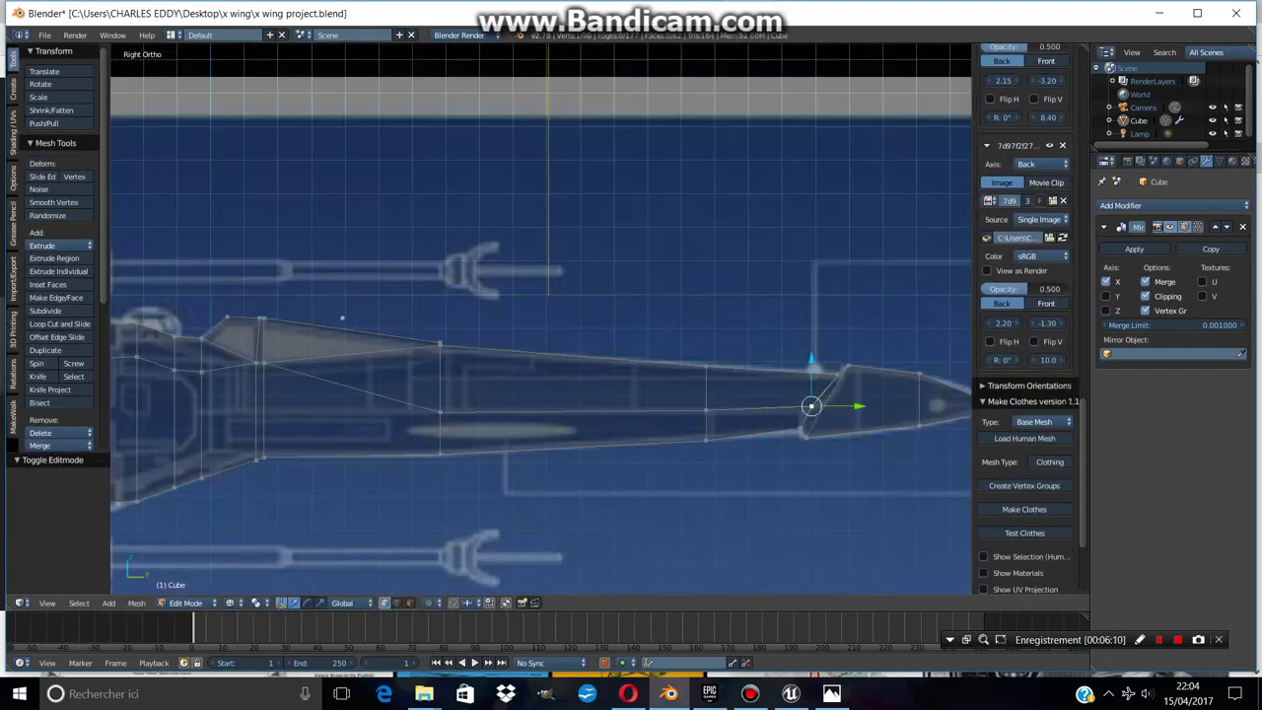
middle_click_drag(542, 385, 676, 364, "shift")
middle_click_drag(395, 296, 308, 251)
mouse_move(543, 316)
middle_mouse_down()
mouse_move(493, 315)
mouse_move(553, 306)
middle_mouse_up()
key("z")
scroll(542, 315, "up", 3)
key("Tab")
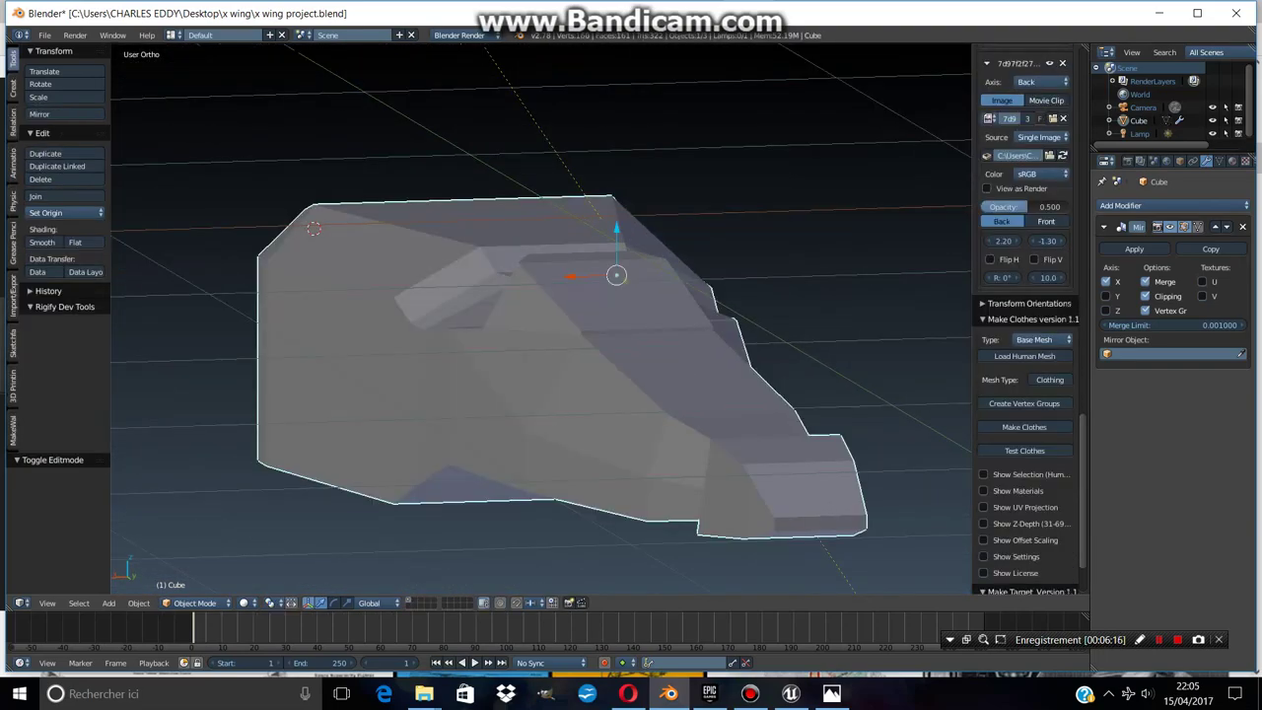
scroll(543, 316, "down", 3)
middle_click_drag(542, 316, 493, 316)
scroll(543, 316, "up", 3)
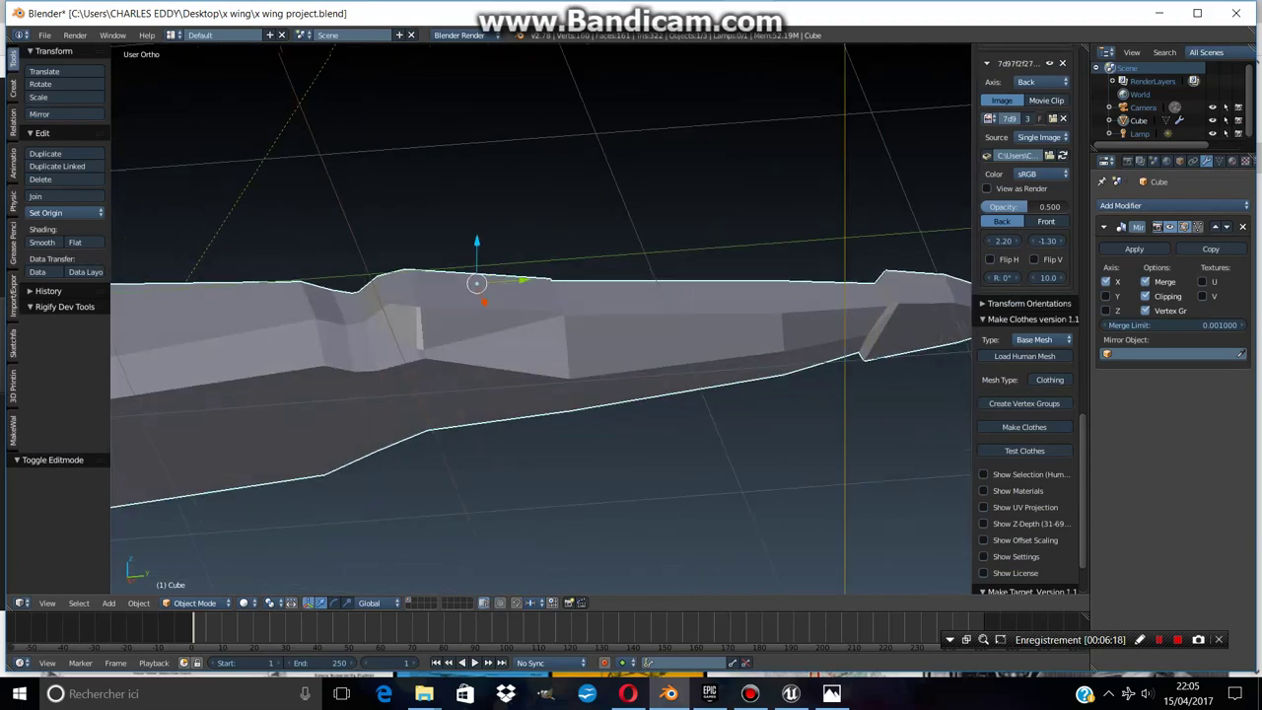
Lower the two outer hull vertices below the canopy's rear by 0.153 along Z, in line with the front side edge
key("Tab")
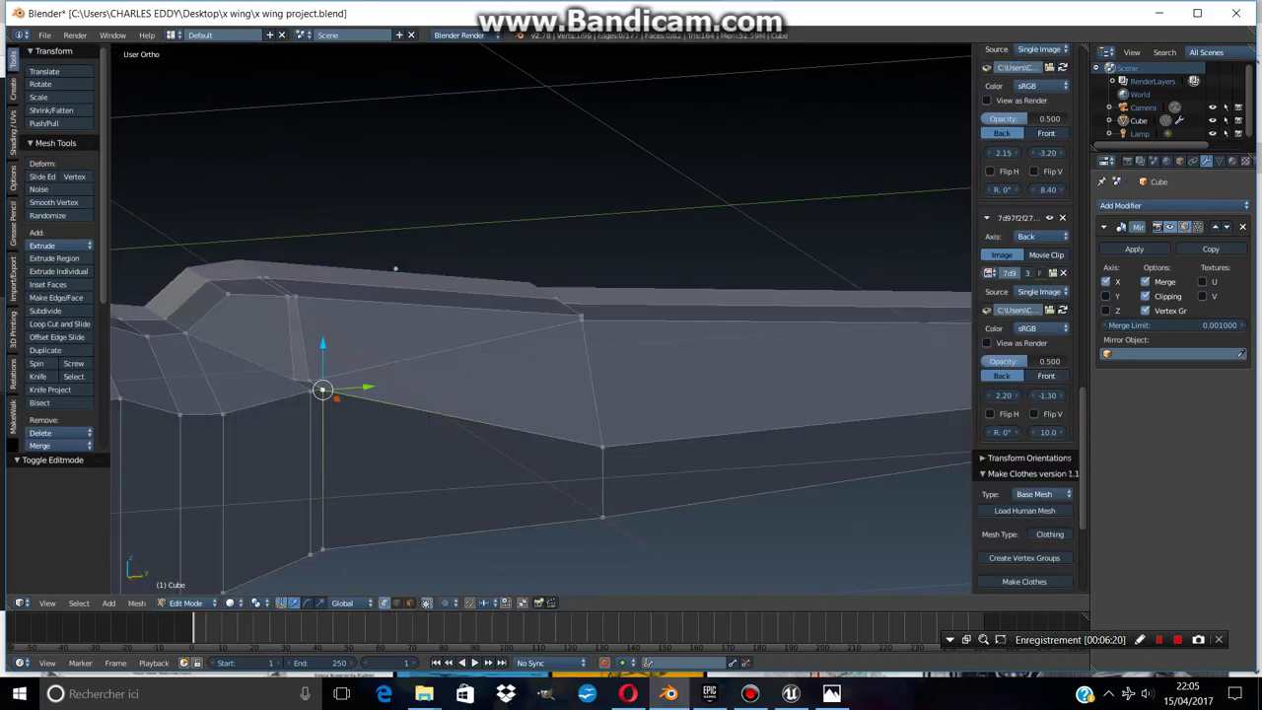
key("KP_3")
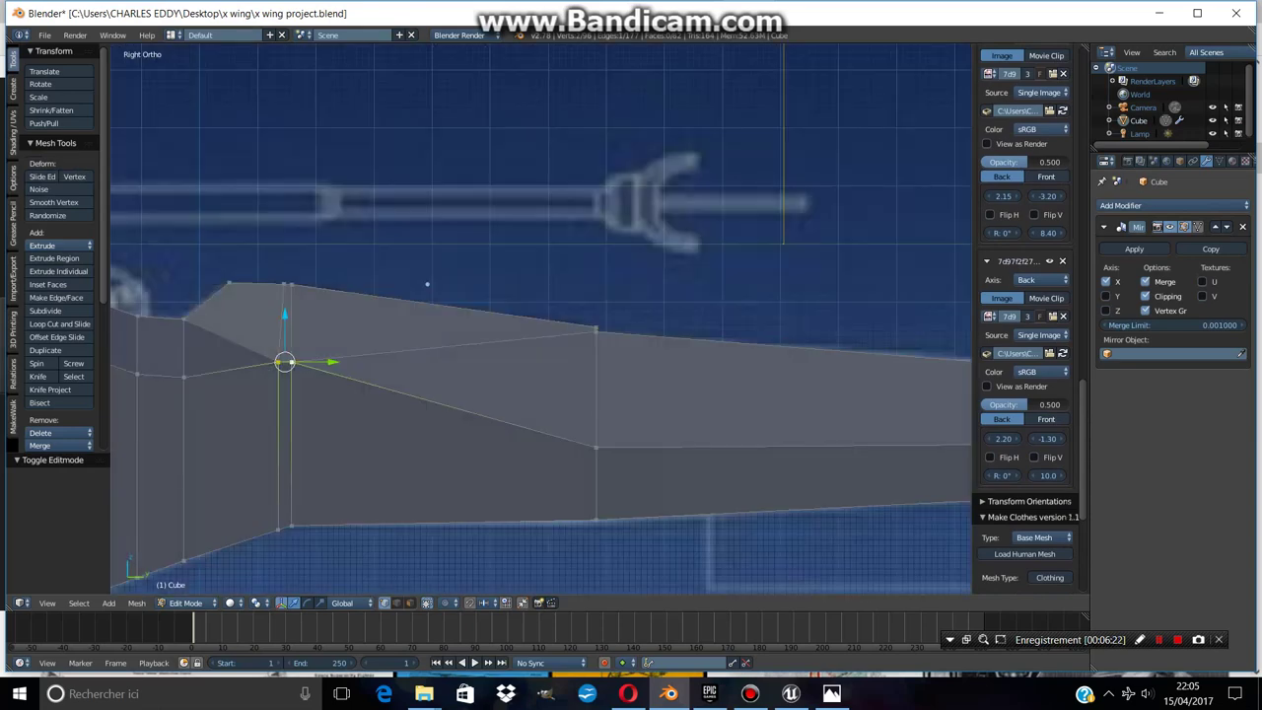
key("z")
scroll(427, 284, "down", 2)
middle_click_drag(459, 293, 603, 259, "shift")
key("g")
left_click(512, 275)
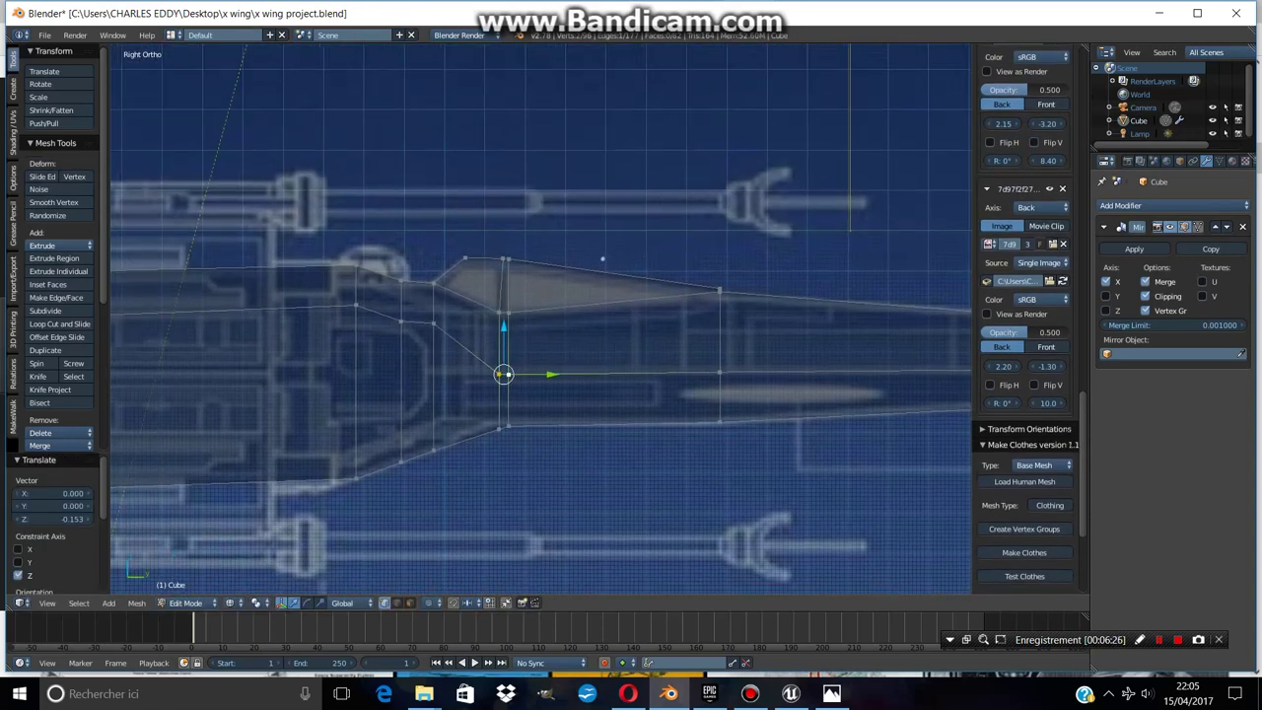
Lower the outer side-edge vertices between the hull's rear and the canopy's rear by 0.160 along Z
key("a")
key("c")
left_click(432, 333)
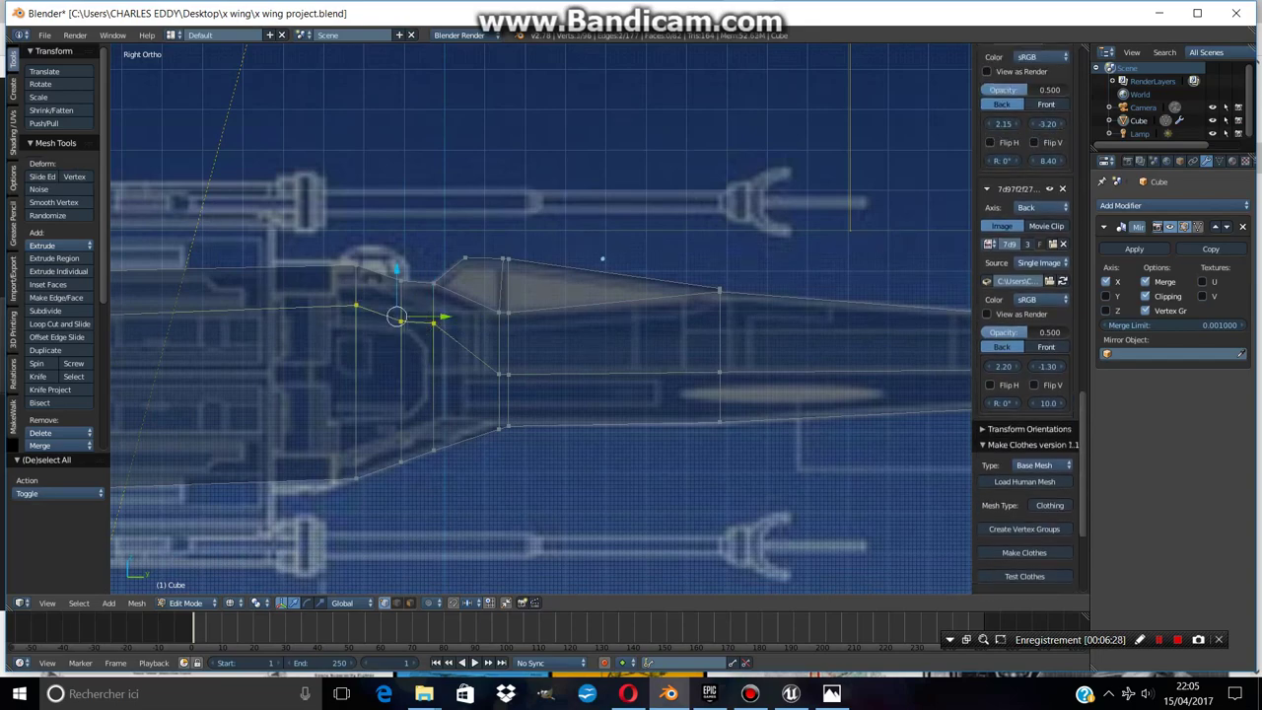
scroll(424, 318, "down", 2)
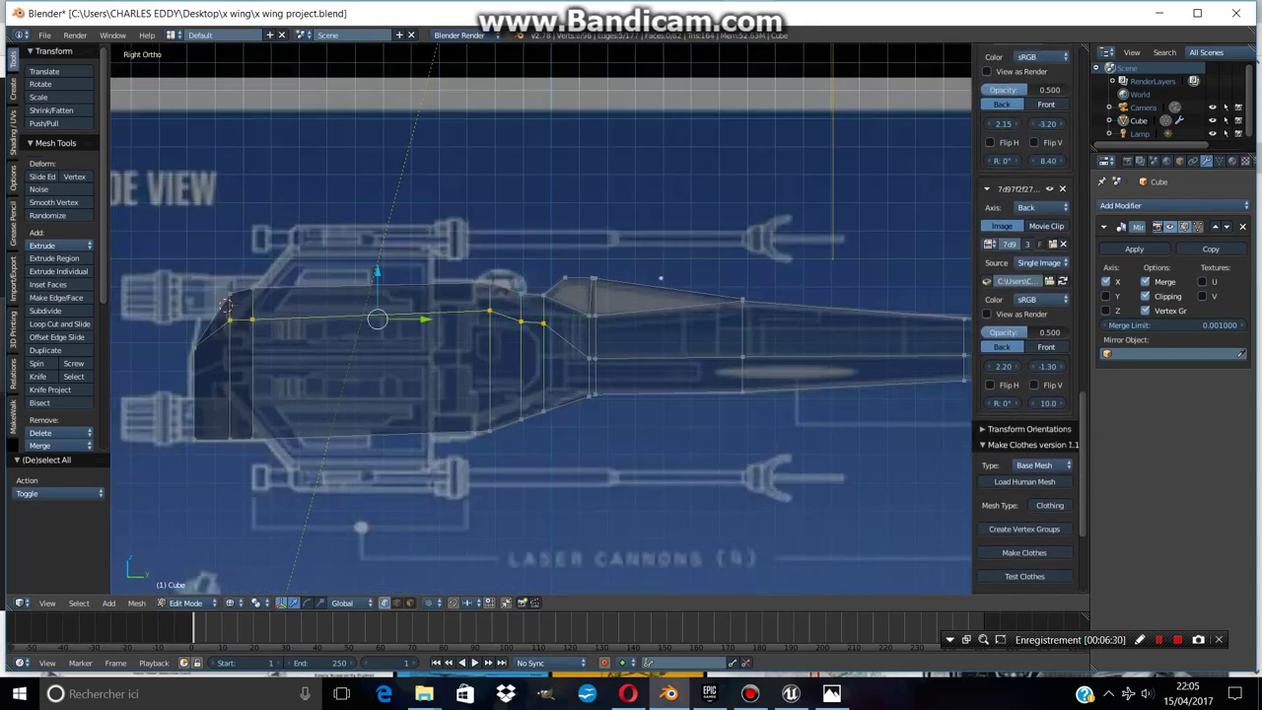
key("g")
key("z")
key("Return")
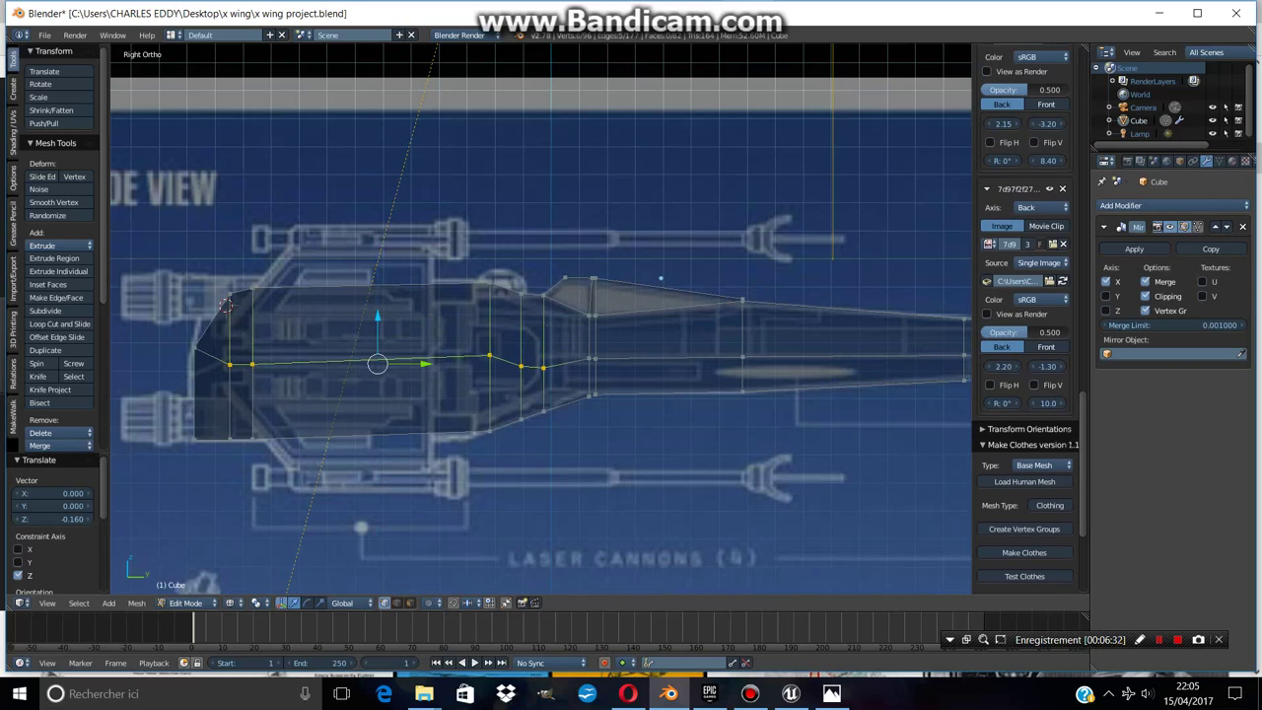
Flatten the selected side-edge vertices along Z and raise them 0.021 along Z, in line with the front side edge
key("s")
key("z")
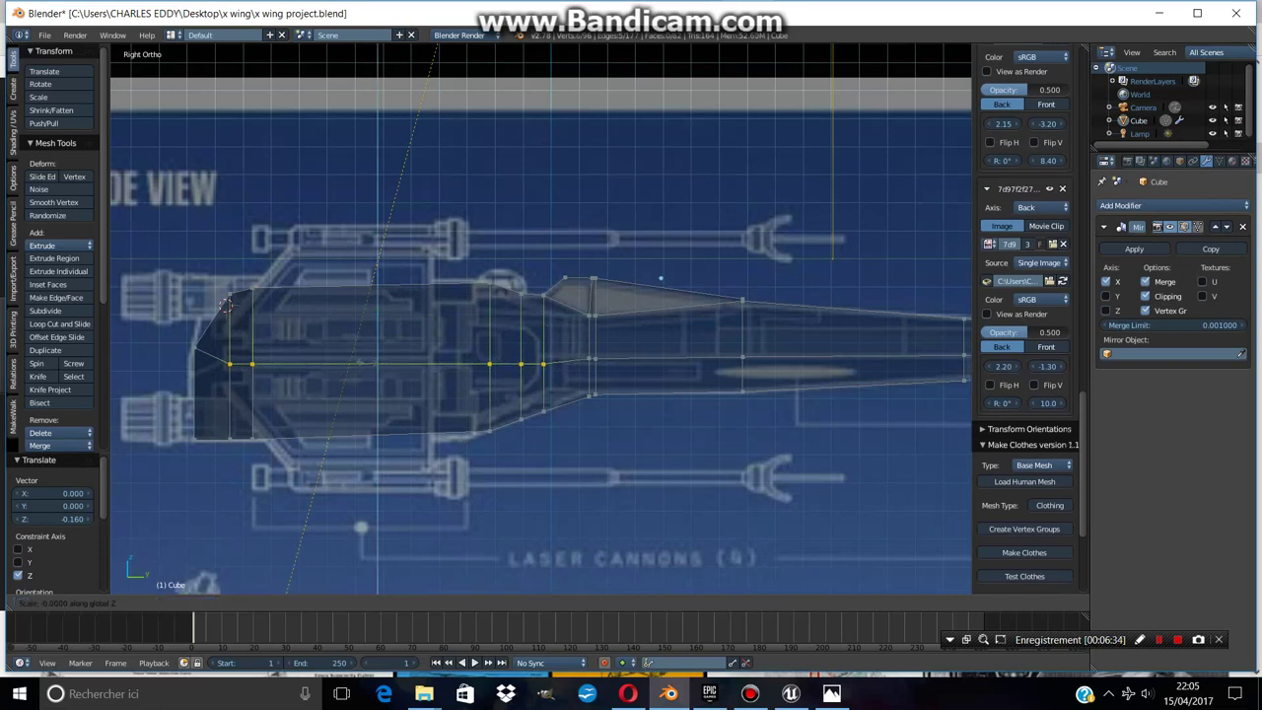
key("Return")
key("g")
key("z")
key("Return")
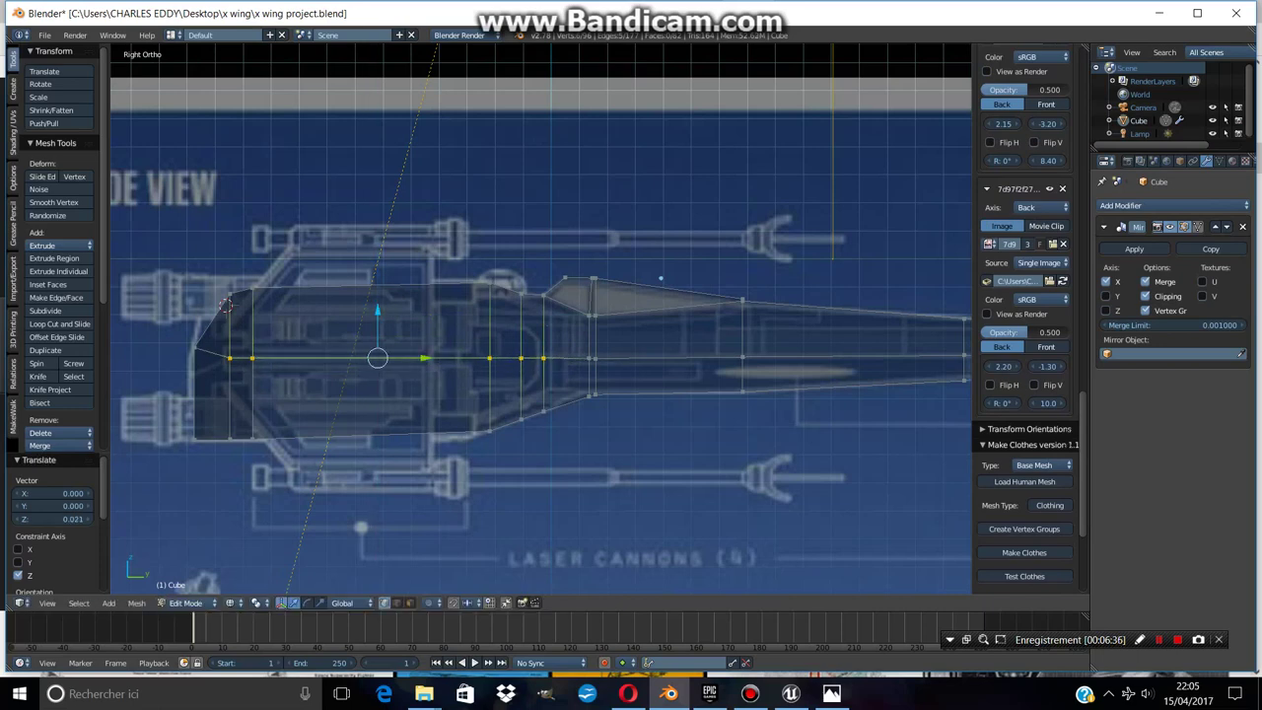
Examine the levelled hull side edge from several angles in Object Mode and Edit Mode
middle_click_drag(541, 319, 690, 343, "shift")
scroll(542, 319, "up", 2)
middle_click_drag(592, 346, 720, 360)
key("Tab")
scroll(631, 325, "down", 3)
middle_click_drag(631, 325, 623, 259)
key("Tab")
scroll(611, 296, "up", 3)
Select the end face at the hull's rear and move it -0.052 along Y
right_click(535, 335)
scroll(535, 335, "up", 1)
left_click(471, 269)
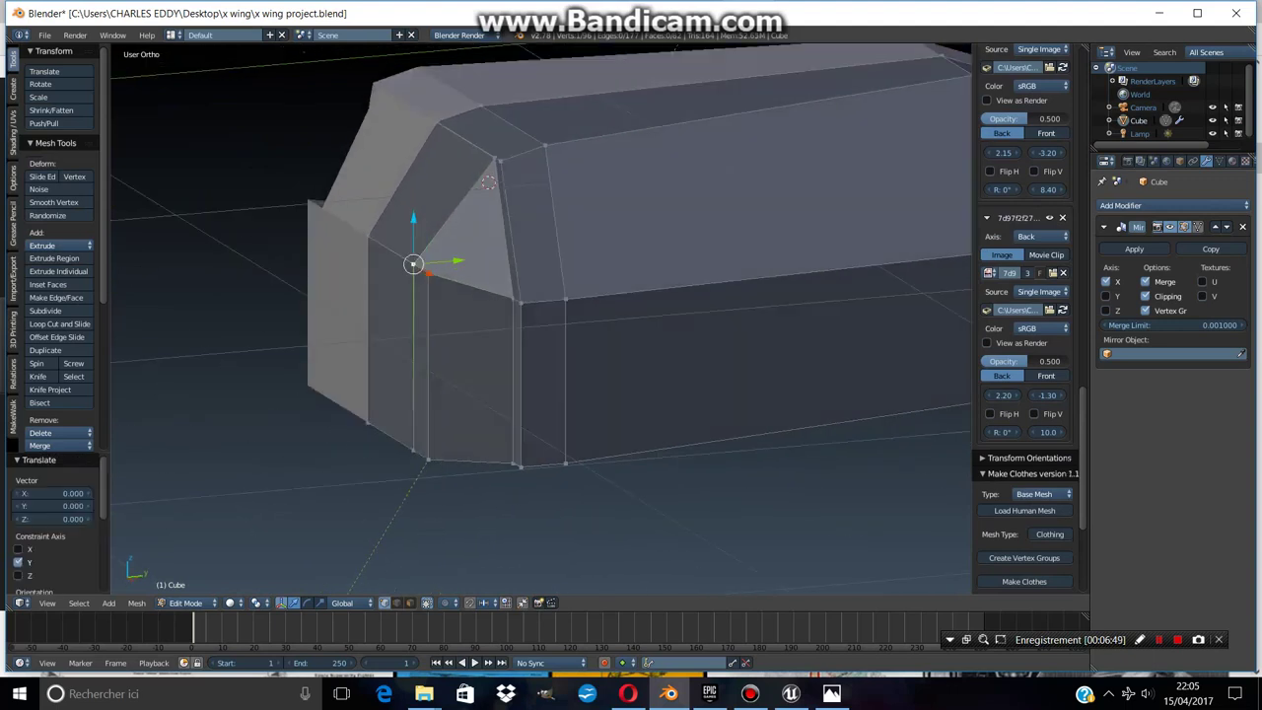
key("KP_3")
key("a")
scroll(1026, 296, "down", 2)
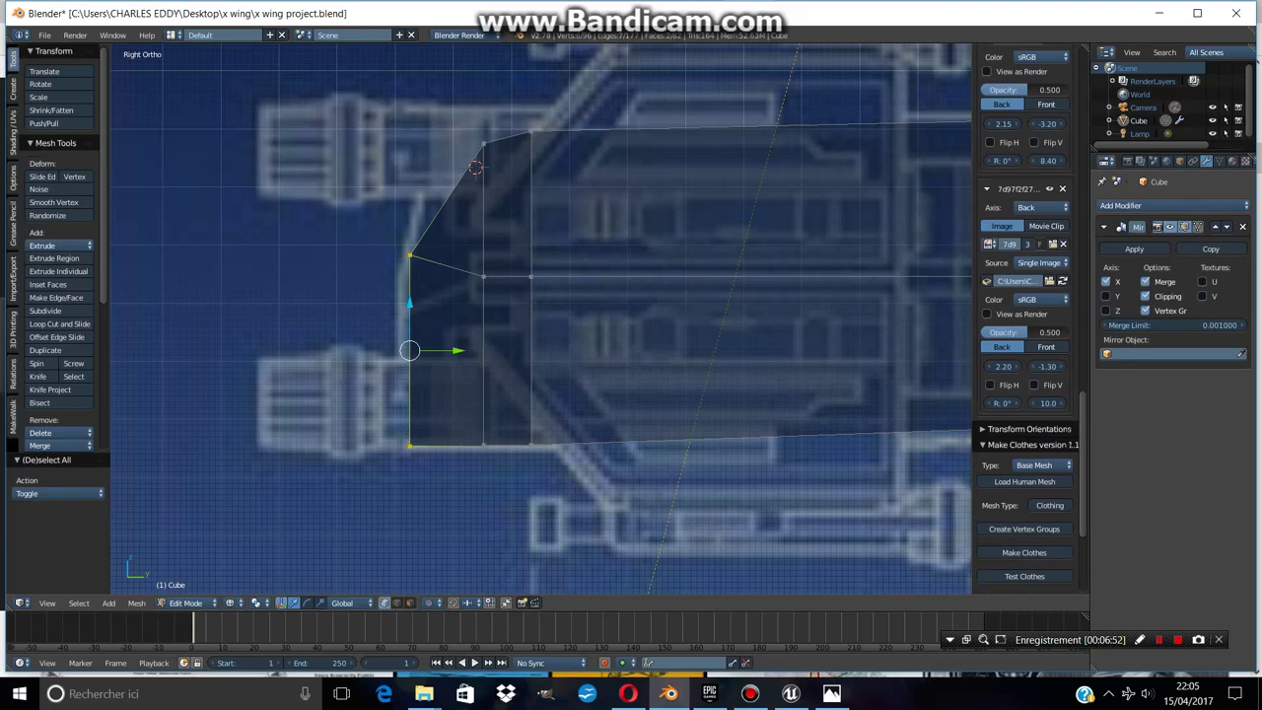
middle_click_drag(543, 315, 617, 288)
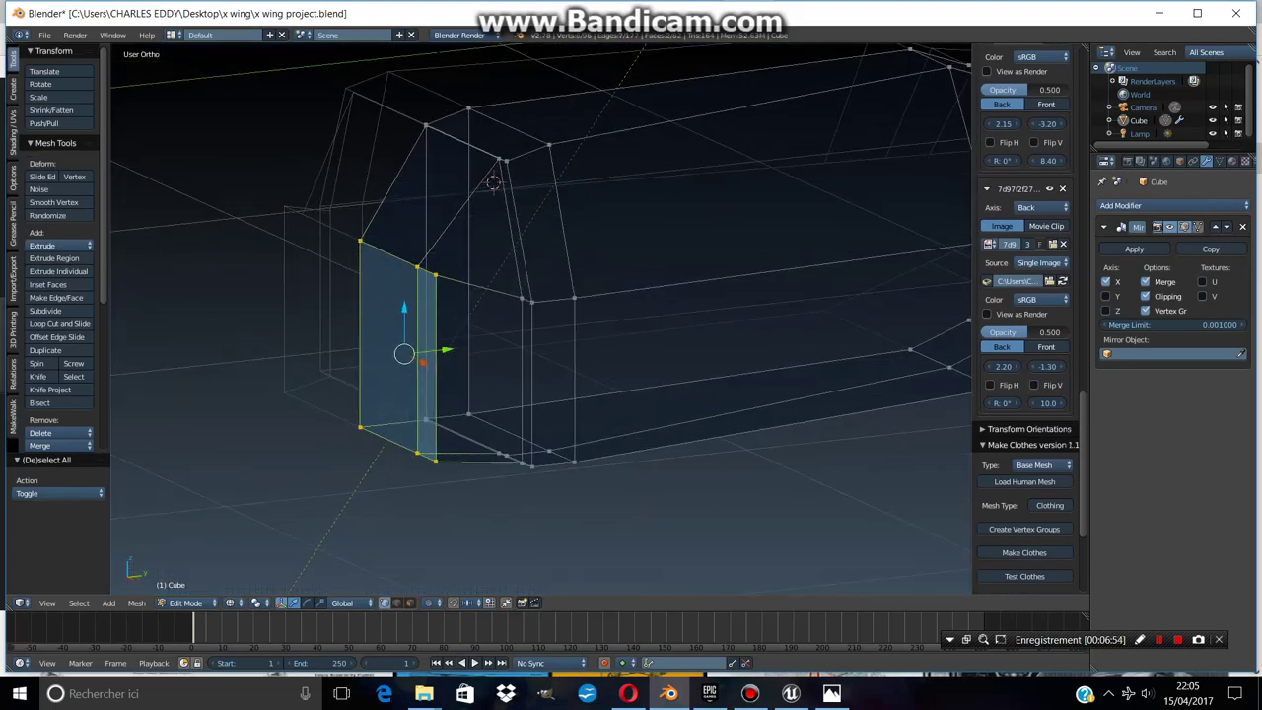
key("g")
key("y")
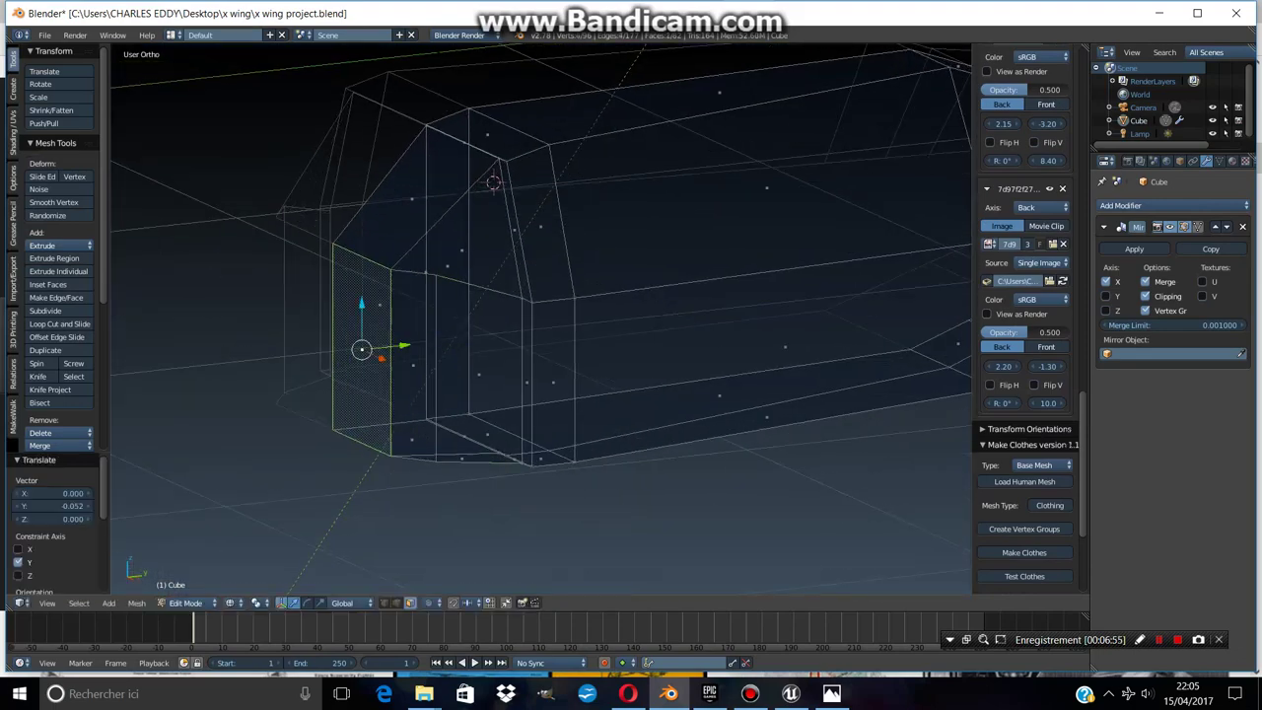
Compare the extended rear end with the side-view blueprint, in both solid and wireframe display
key("z")
scroll(1025, 296, "up", 2)
middle_click_drag(542, 315, 592, 286)
key("z")
key("Tab")
scroll(1026, 395, "down", 4)
key("KP_3")
key("z")
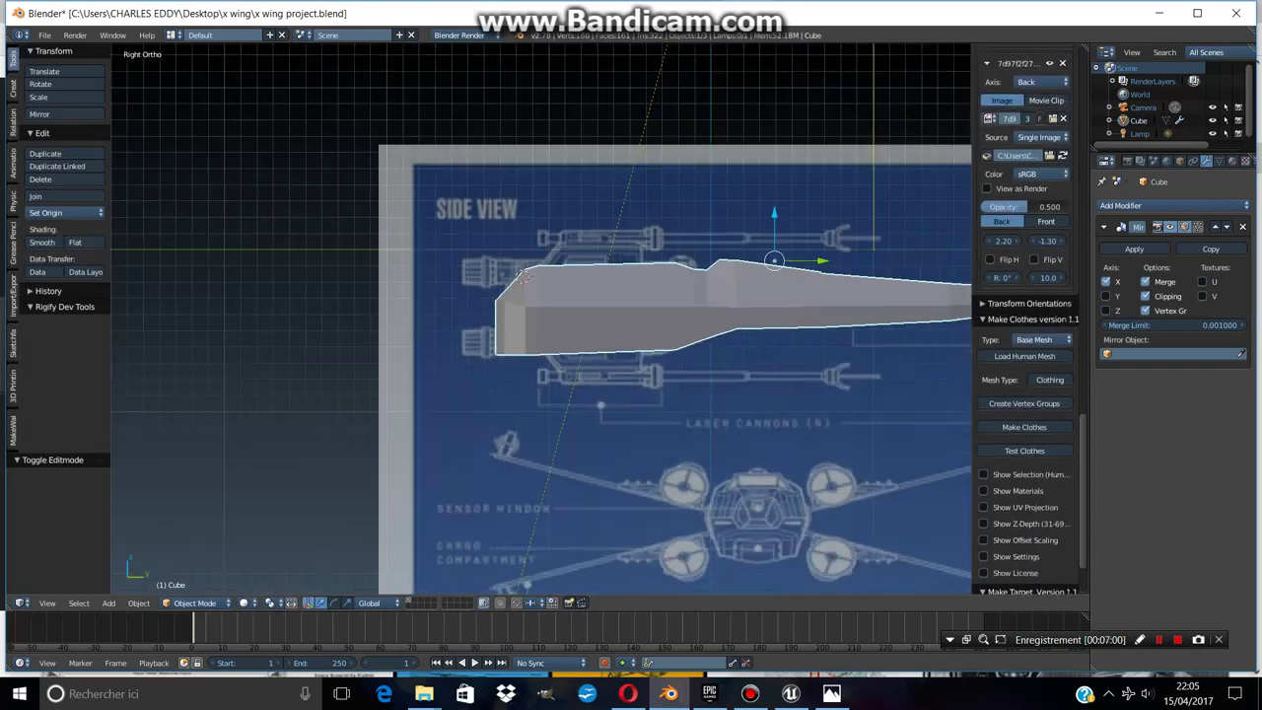
key("Tab")
scroll(542, 320, "up", 4)
key("z")
scroll(1026, 345, "down", 2)
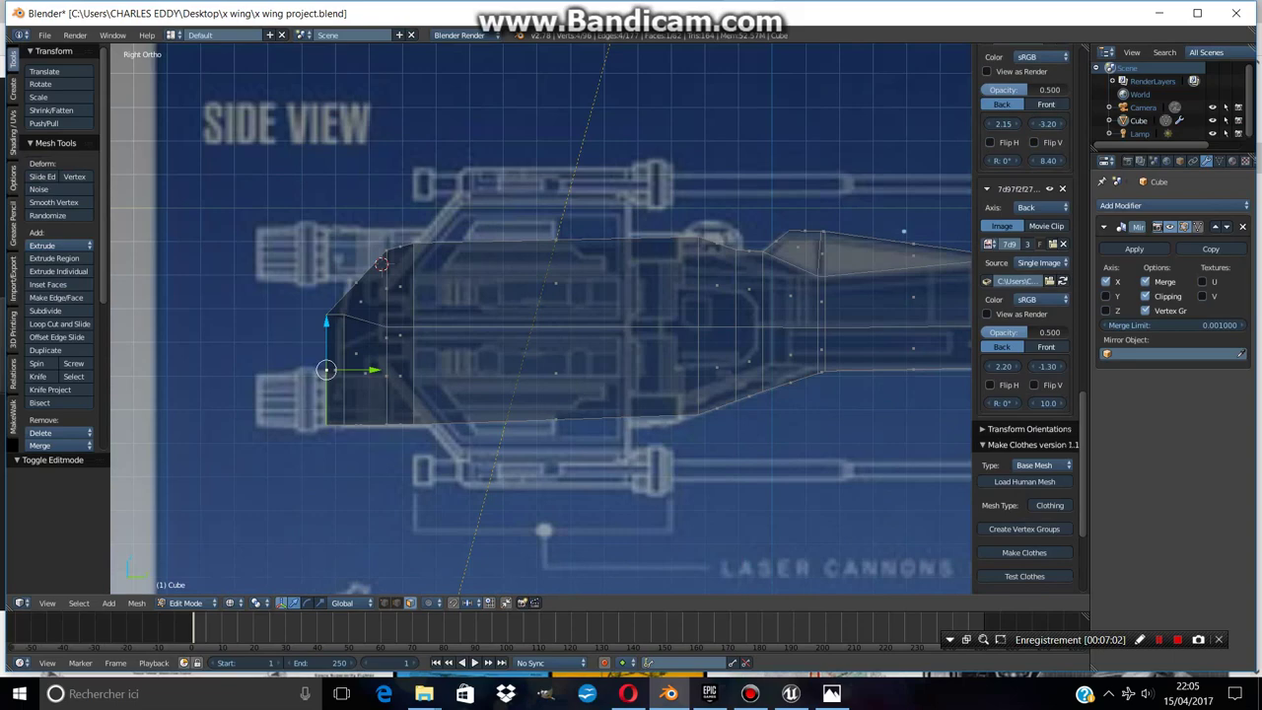
Examine the solid hull in Object Mode and inspect the canopy's edges up close in Edit Mode
key("Tab")
scroll(1026, 395, "down", 3)
key("z")
middle_click_drag(592, 325, 453, 286, "shift")
mouse_move(542, 321)
middle_mouse_down()
mouse_move(592, 296)
mouse_move(513, 316)
mouse_move(572, 306)
mouse_move(532, 325)
middle_mouse_up()
scroll(542, 321, "up", 3)
scroll(542, 320, "up", 2)
key("Tab")
scroll(541, 320, "down", 4)
scroll(542, 321, "up", 5)
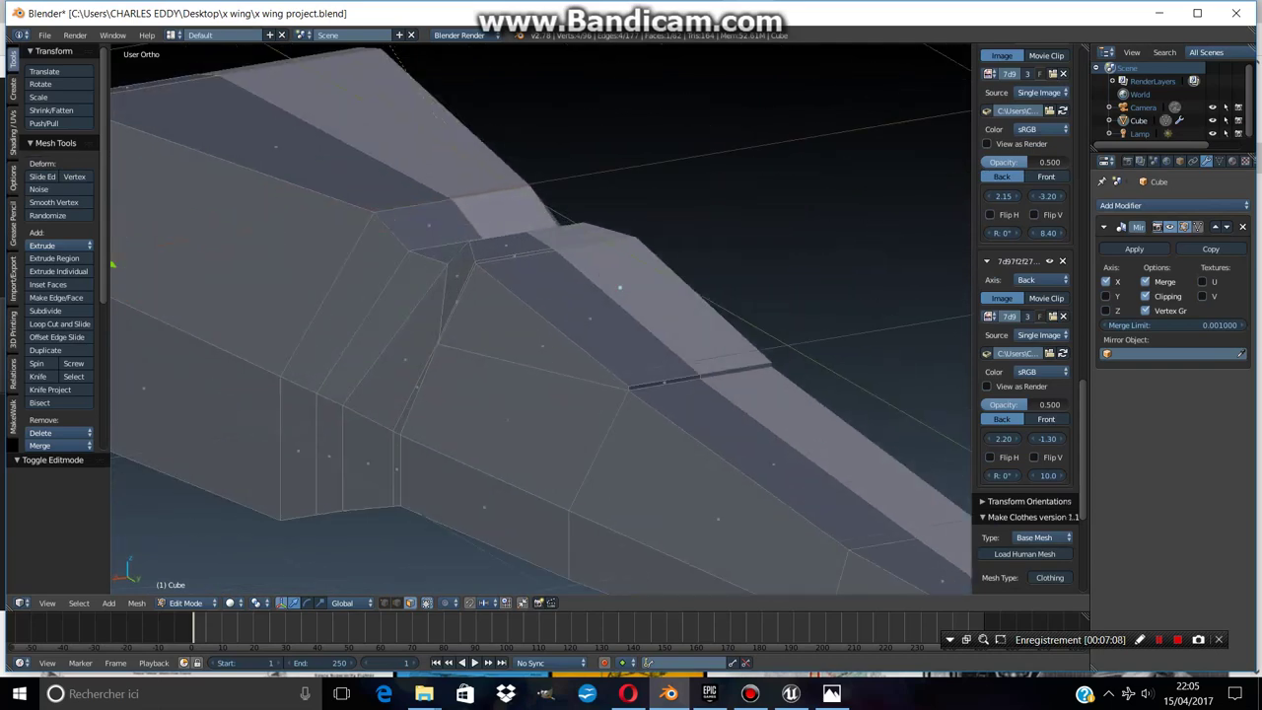
Select the two vertices of the crosswise edge at the canopy's front end and move them -0.014 along Y
scroll(541, 321, "up", 2)
scroll(542, 320, "up", 2)
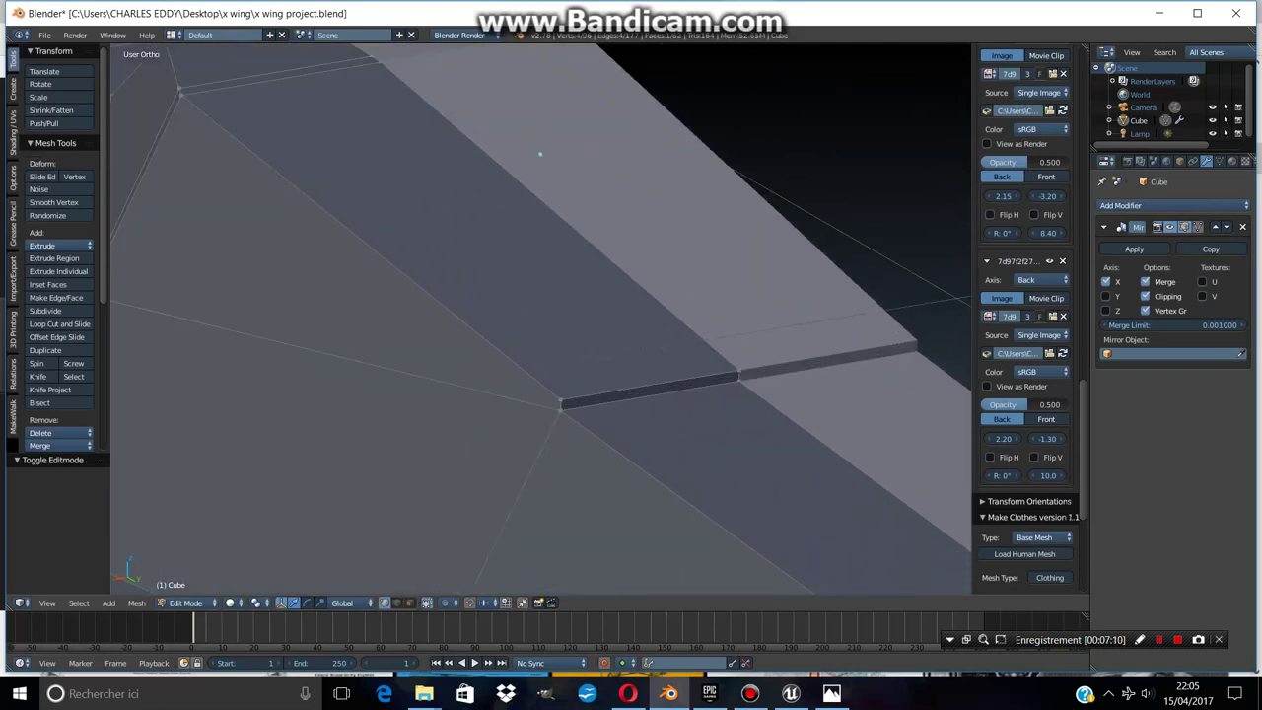
right_click(560, 401)
right_click(739, 372, "shift")
key("g")
key("y")
left_click(542, 156)
middle_click_drag(542, 156, 682, 207)
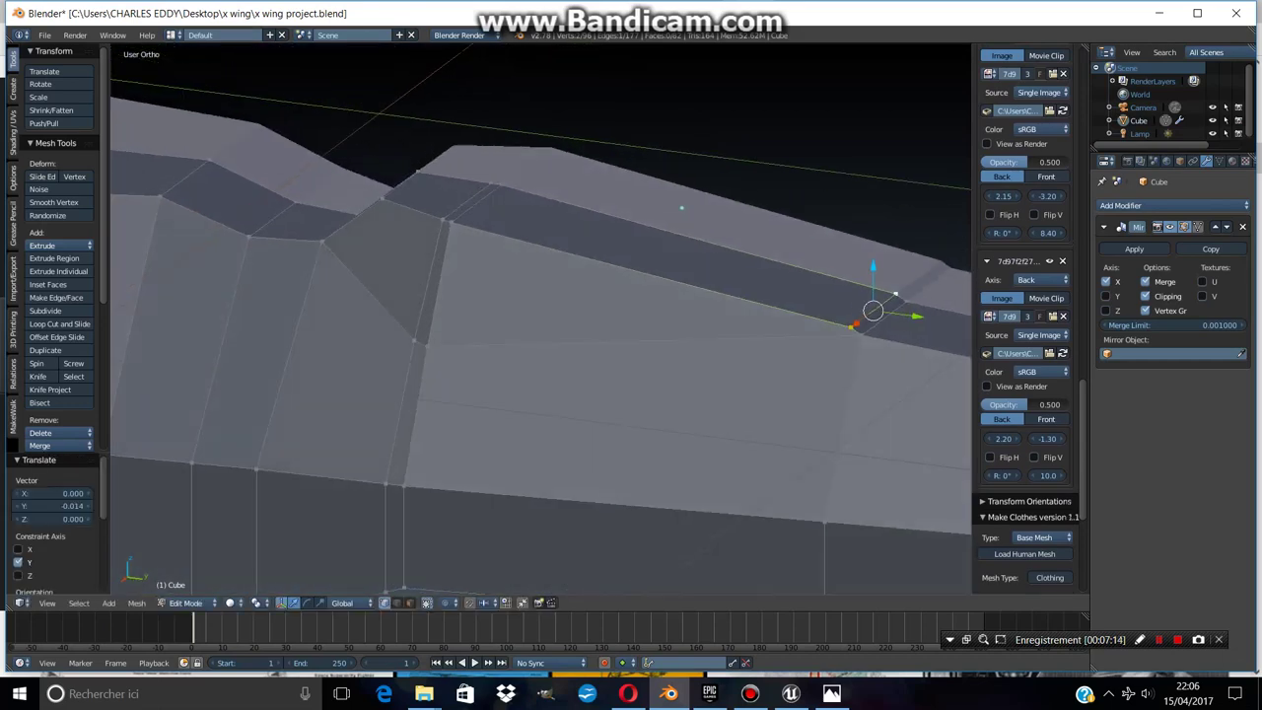
Try adding a single lengthwise loop cut halfway up the canopy's side panels
key("KP_3")
key("z")
scroll(541, 320, "down", 2)
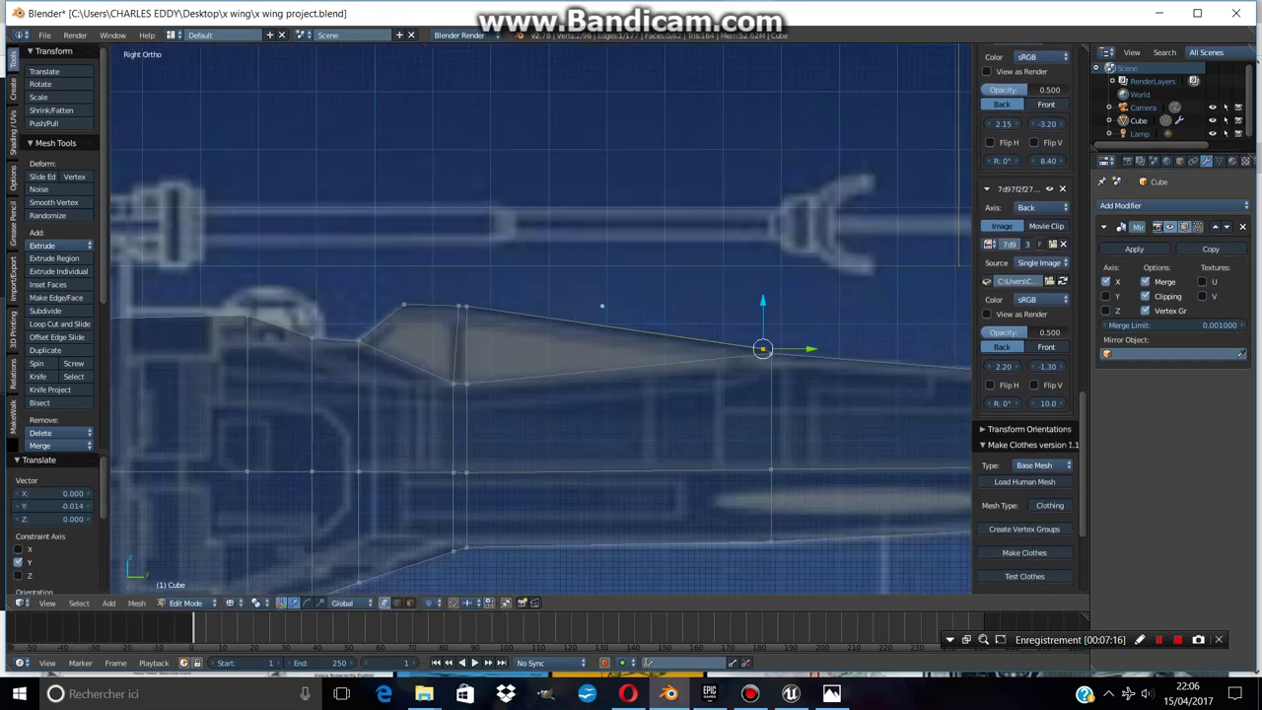
key("ctrl+r")
left_click(602, 306)
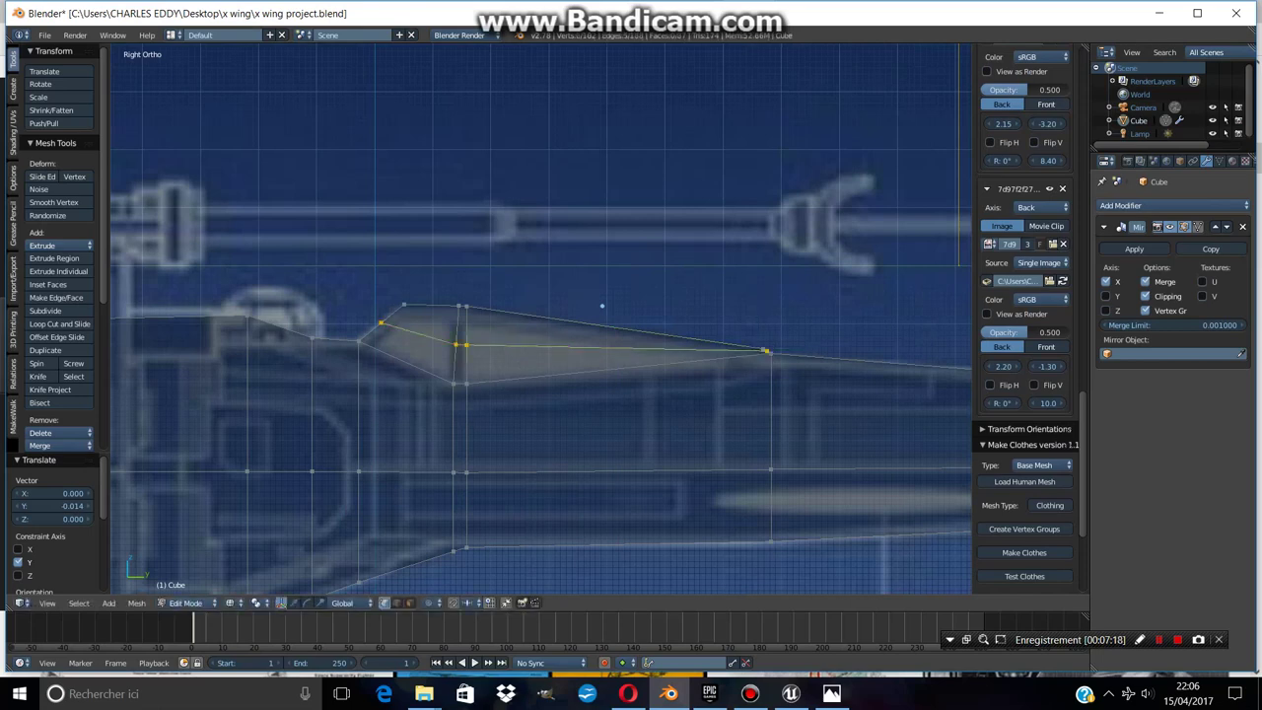
left_click(601, 306)
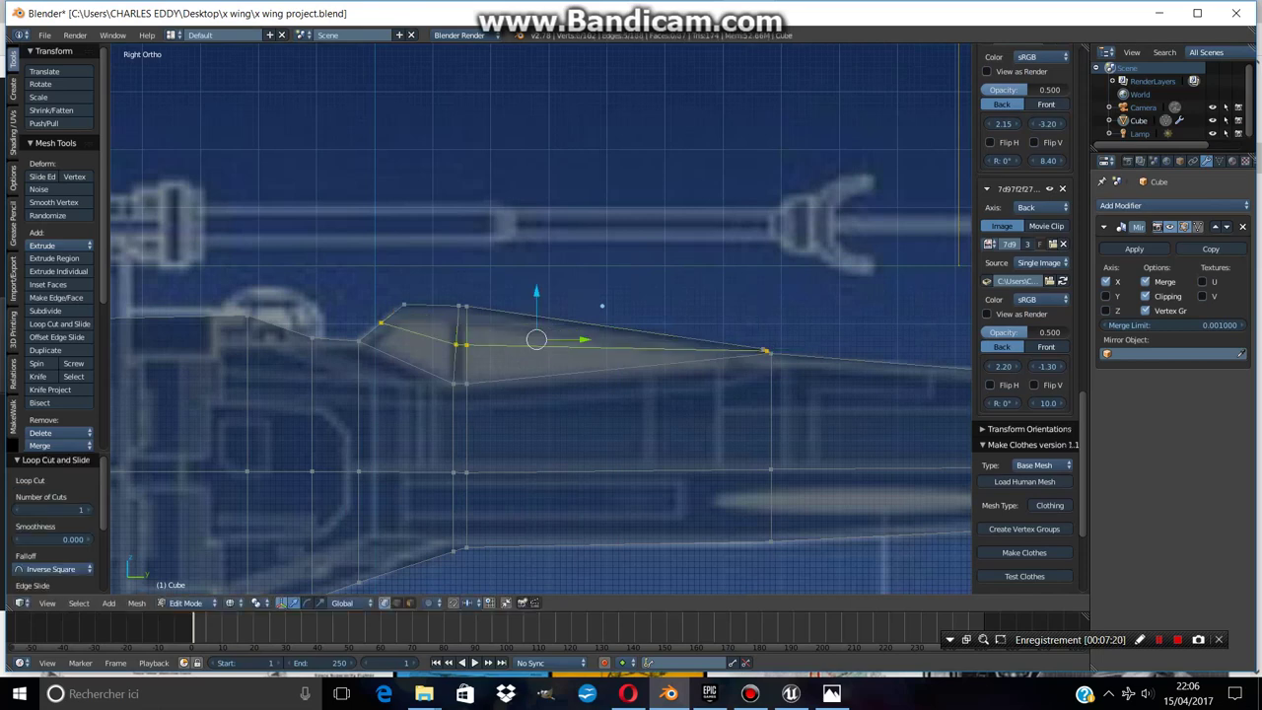
middle_click_drag(602, 306, 553, 335, "shift")
right_click(694, 378)
middle_click_drag(694, 379, 529, 371)
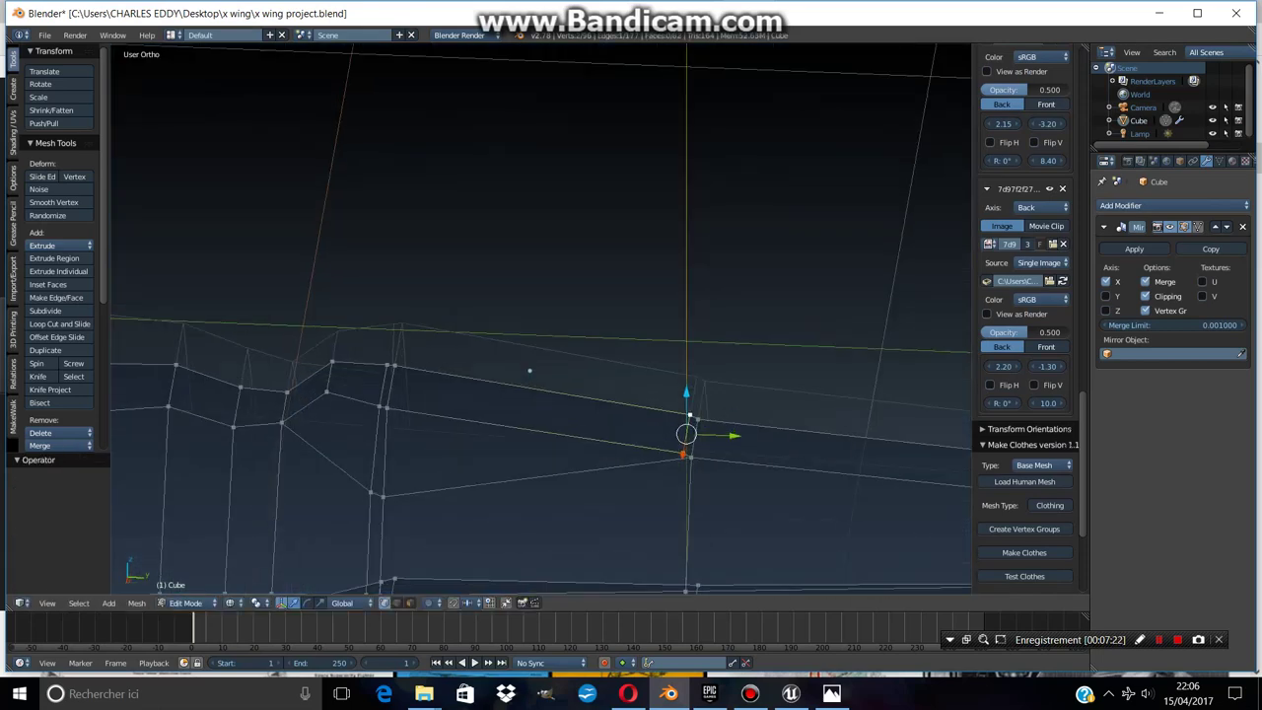
Add a lengthwise loop cut around the hull in top view and slide it close to the canopy's upper side edge
key("KP_7")
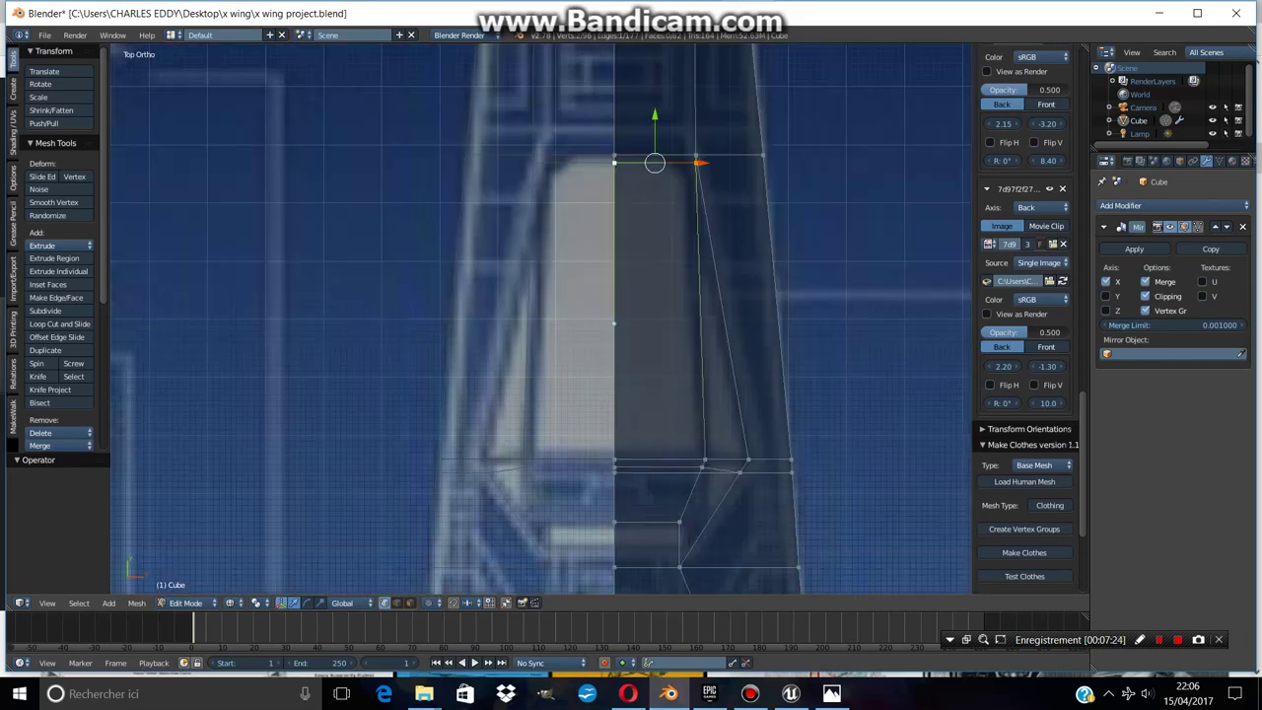
middle_click_drag(702, 309, 690, 312, "shift")
key("ctrl+r")
left_click(646, 326)
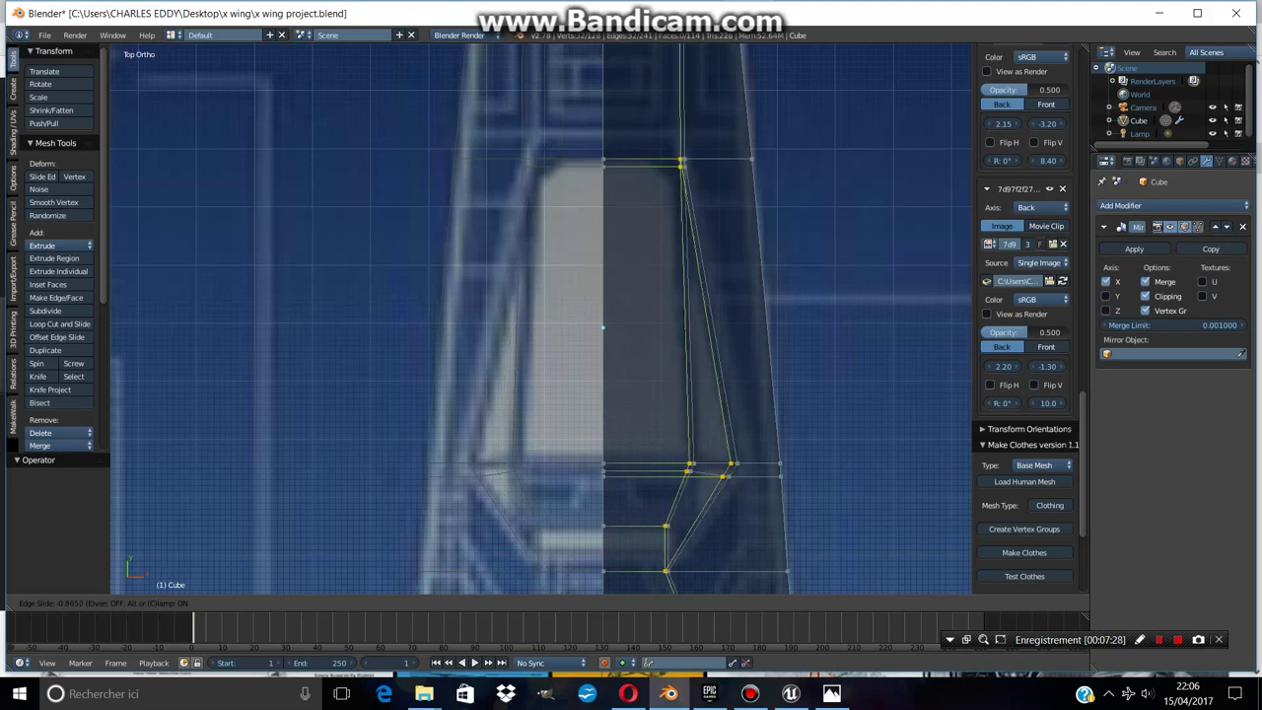
key("Return")
scroll(541, 319, "down", 2)
middle_click_drag(541, 320, 592, 217)
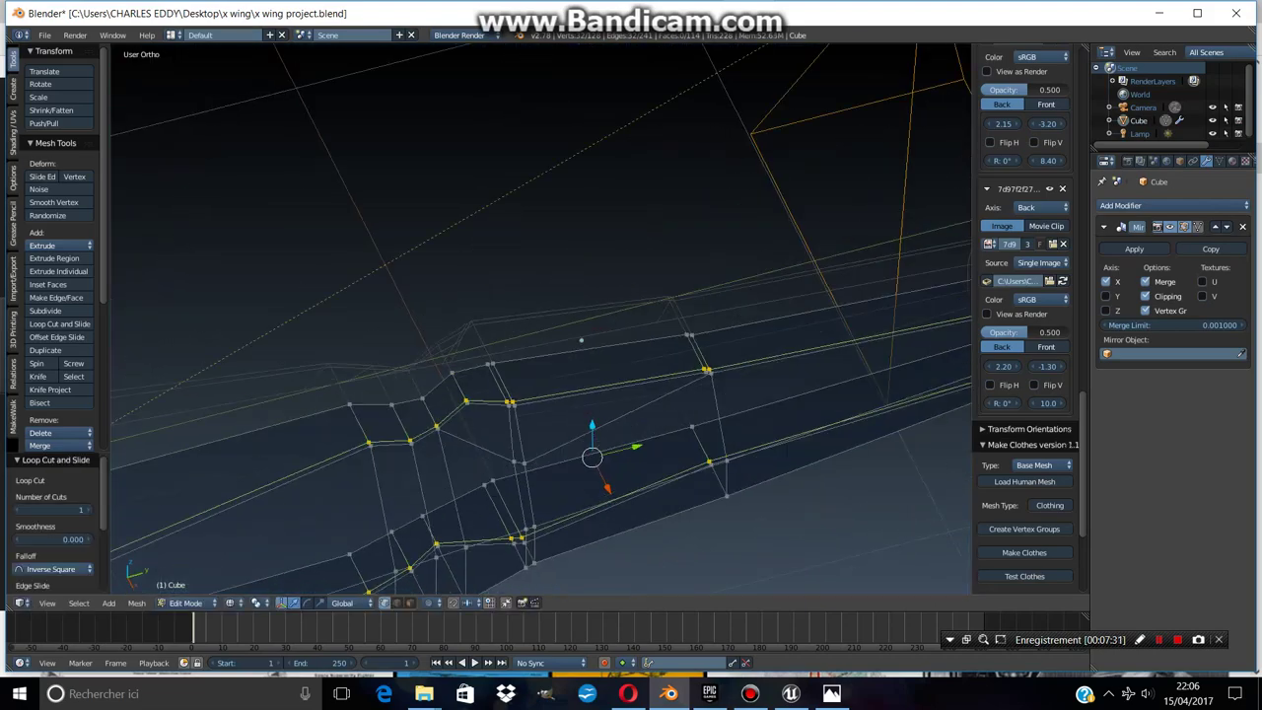
Select the canopy's window faces on the top and side, leaving the narrow frame strips between them unselected
key("KP_3")
scroll(597, 343, "up", 3)
right_click(552, 390)
right_click(375, 394, "shift")
middle_click_drag(375, 394, 587, 291)
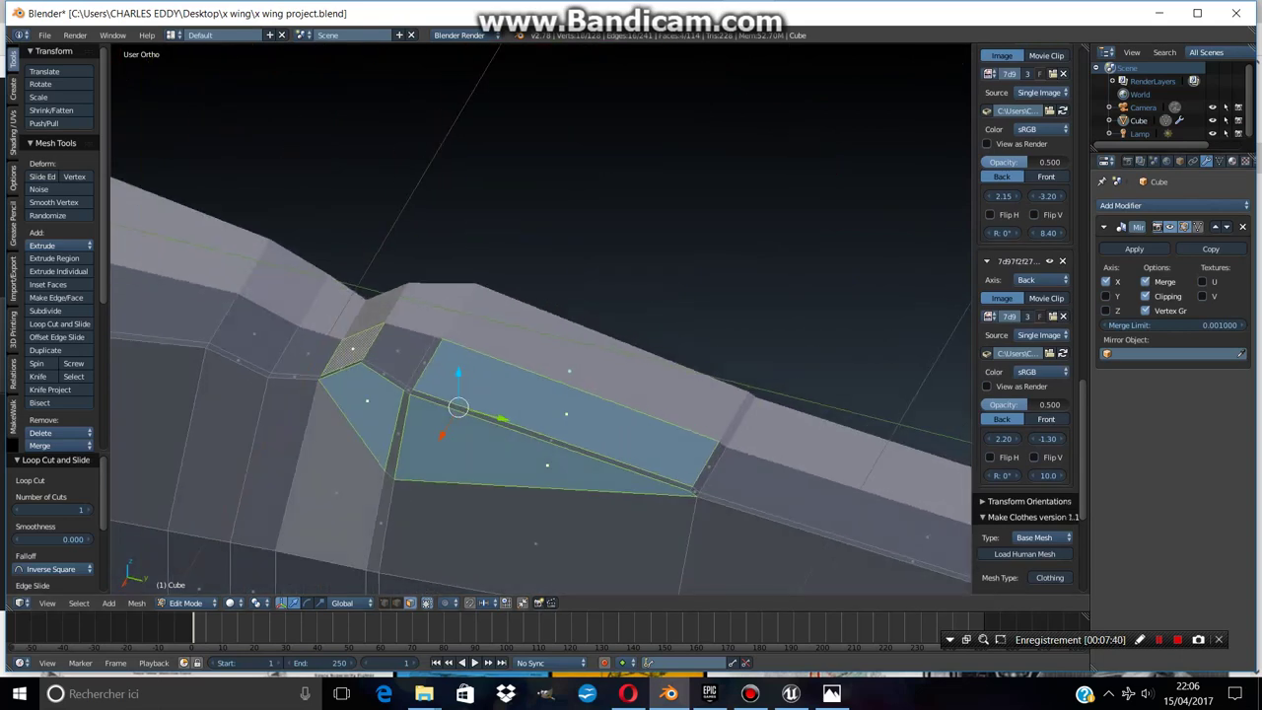
Create two materials for the hull, name the second VITRE COCKPIT and assign it to the selected window faces
left_click(1233, 161)
left_click(1160, 264)
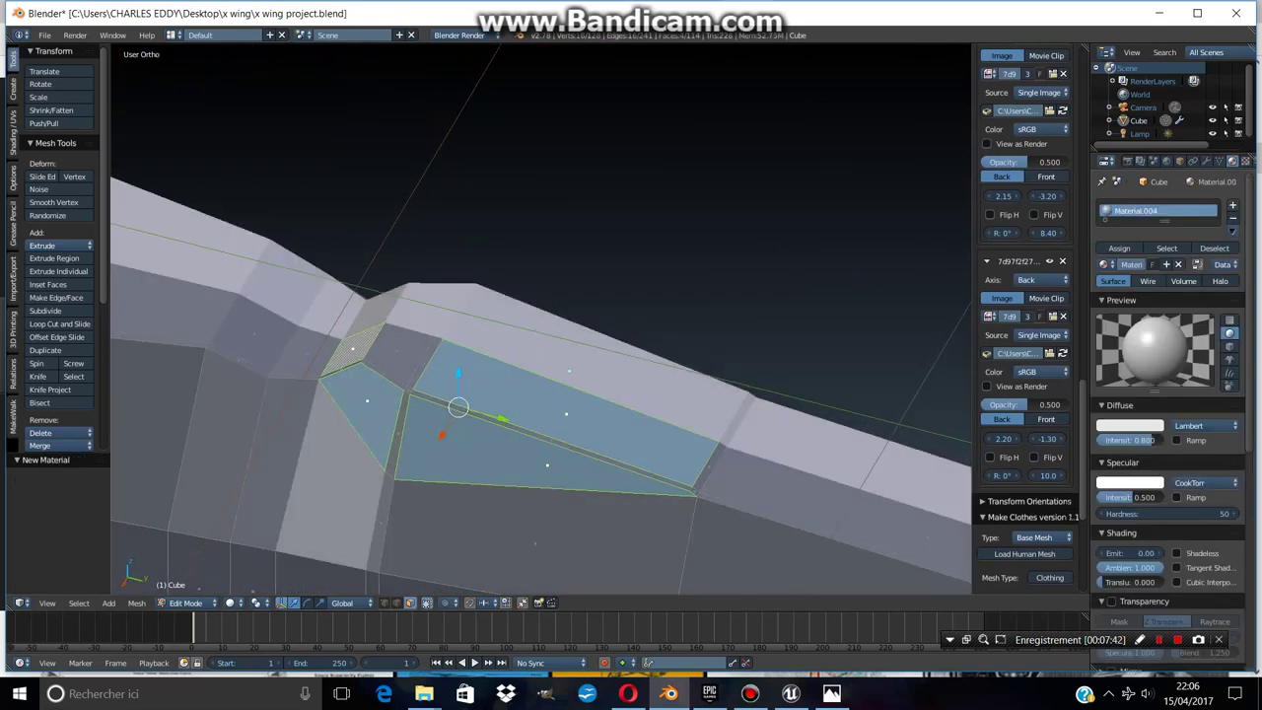
left_click(1232, 205)
left_click(1160, 295)
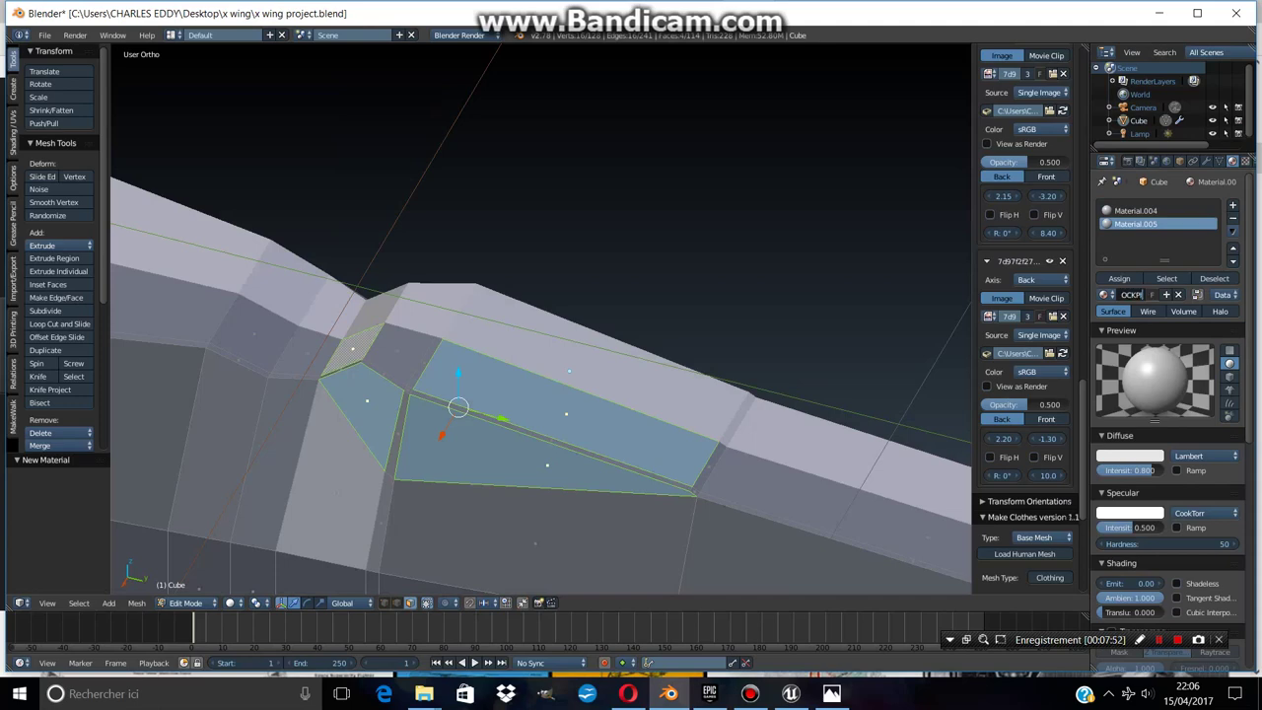
key("Return")
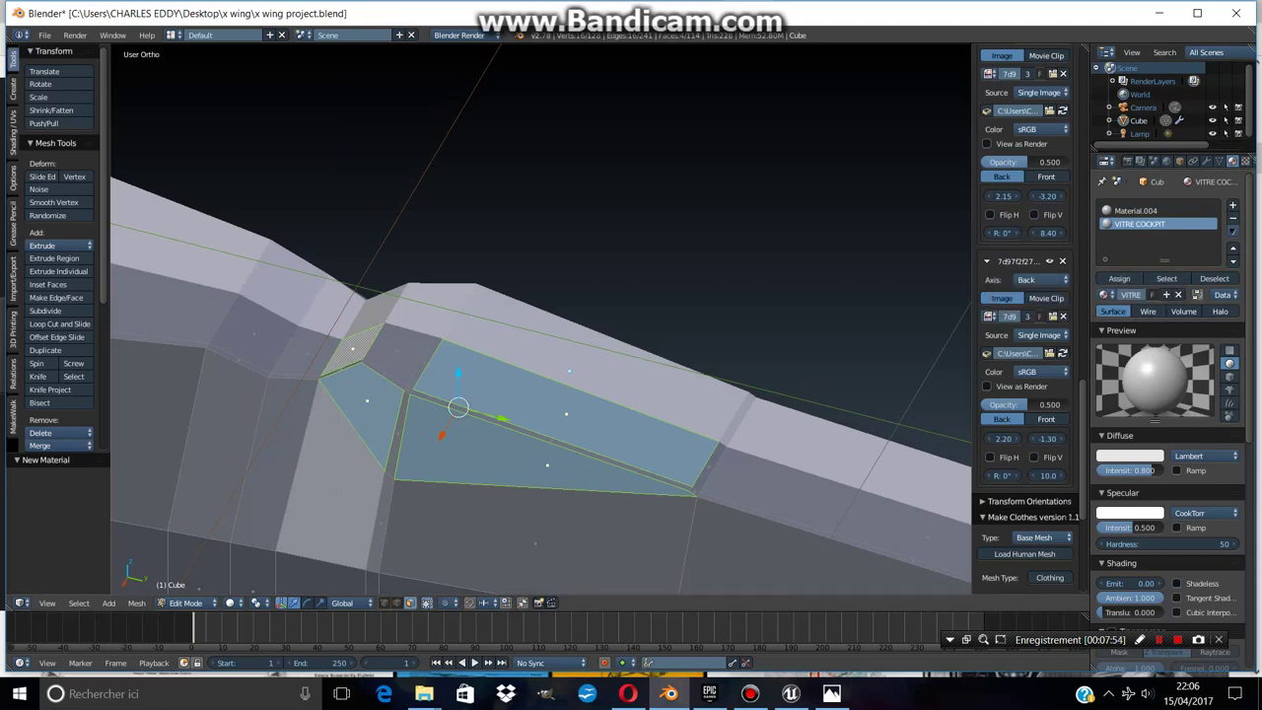
Enable Z transparency on the VITRE COCKPIT material with Fresnel 2.400 and Blend 1.792, and leave Edit Mode
scroll(1169, 414, "down", 3)
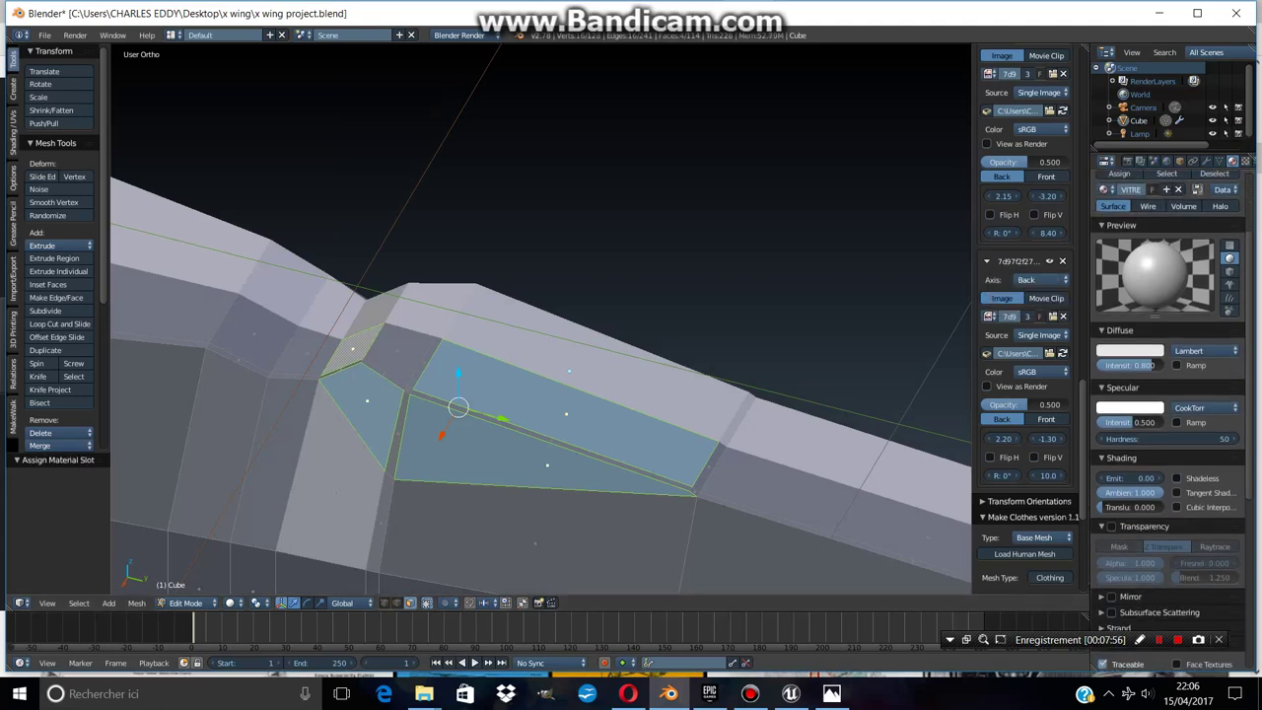
left_click(1112, 527)
left_click_drag(1205, 562, 1228, 578)
key("Tab")
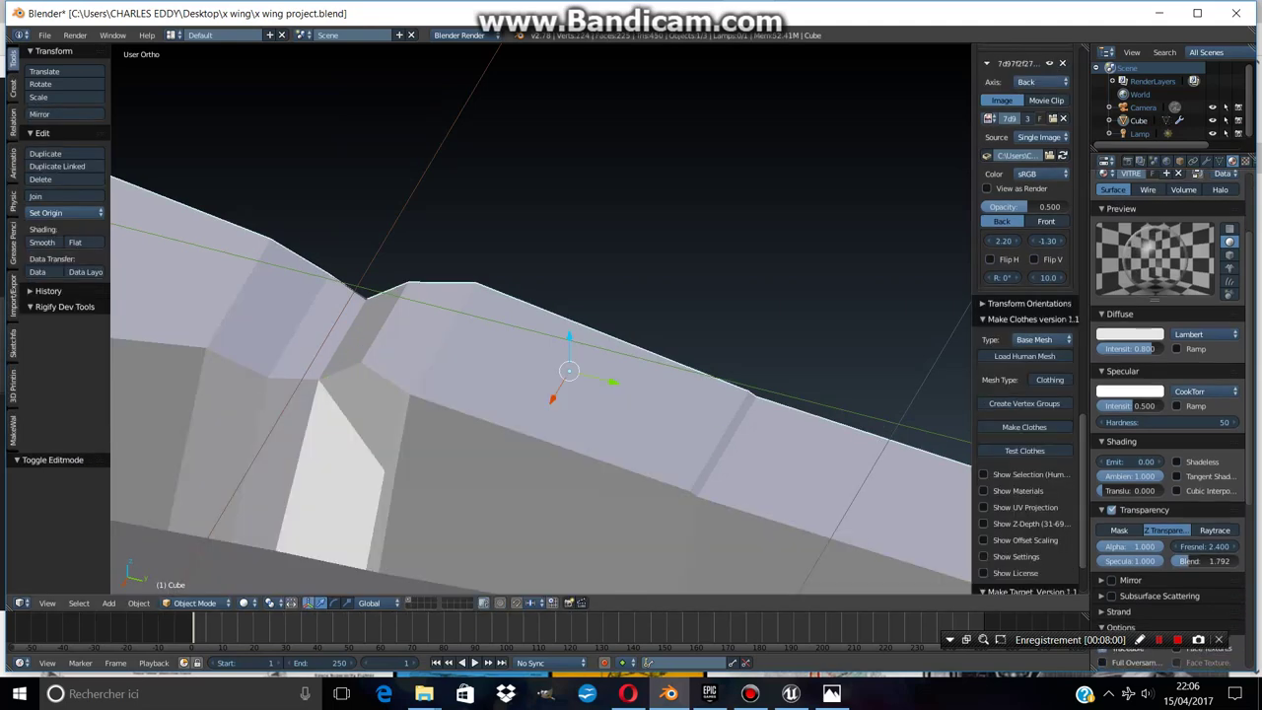
Display the hull in rendered shading and set the diffuse colour of Material.004 to grey
scroll(187, 313, "down", 3)
left_click(243, 602)
left_click(281, 493)
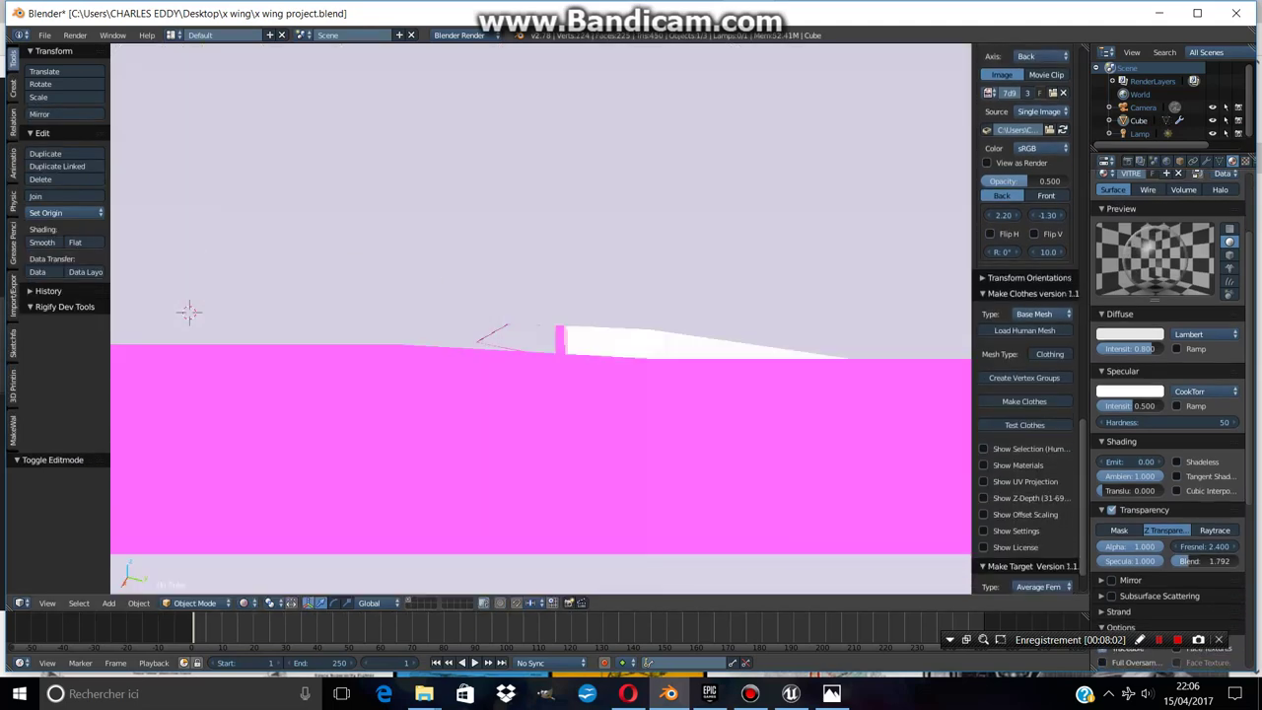
middle_click_drag(205, 285, 187, 337)
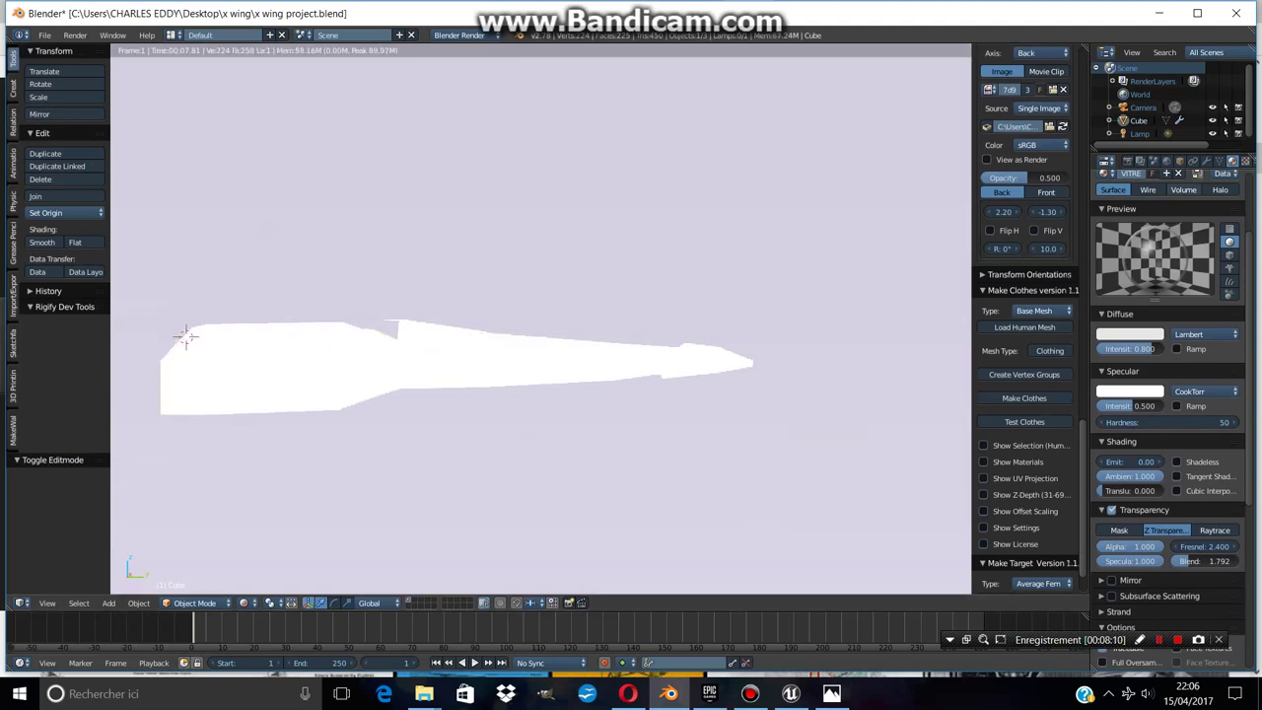
left_click(1136, 210)
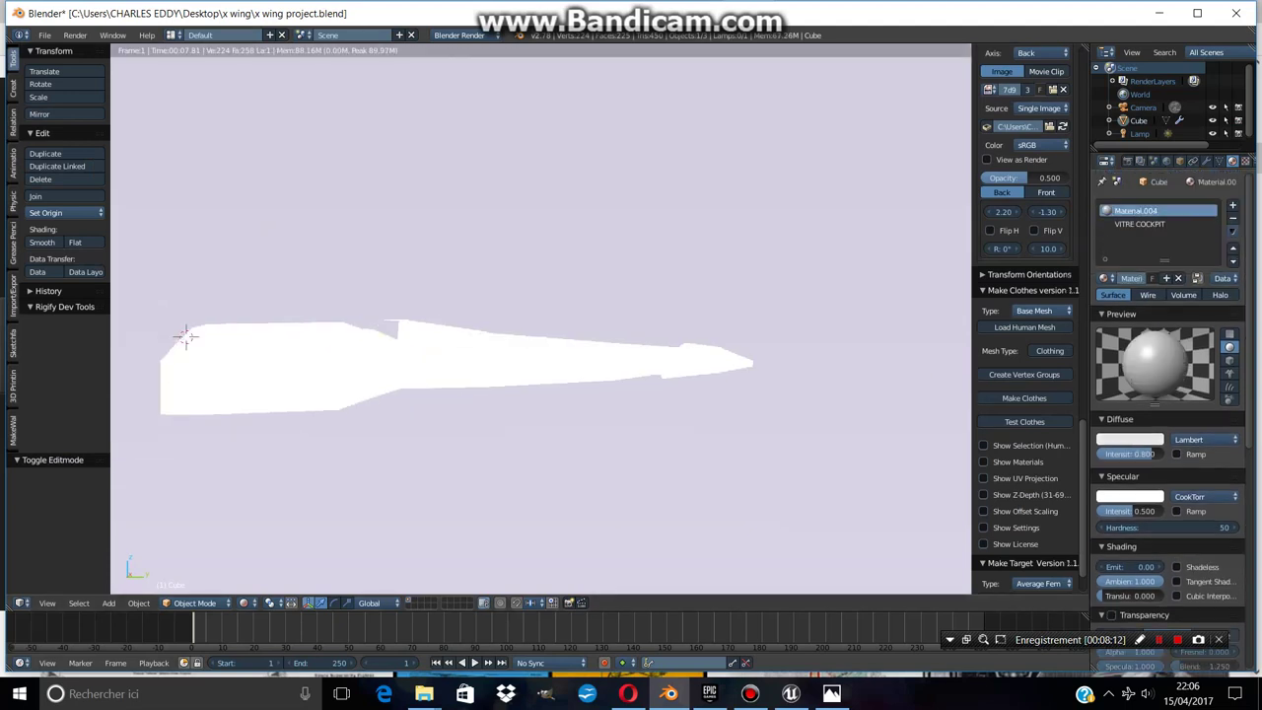
left_click(1129, 439)
left_click(1179, 316)
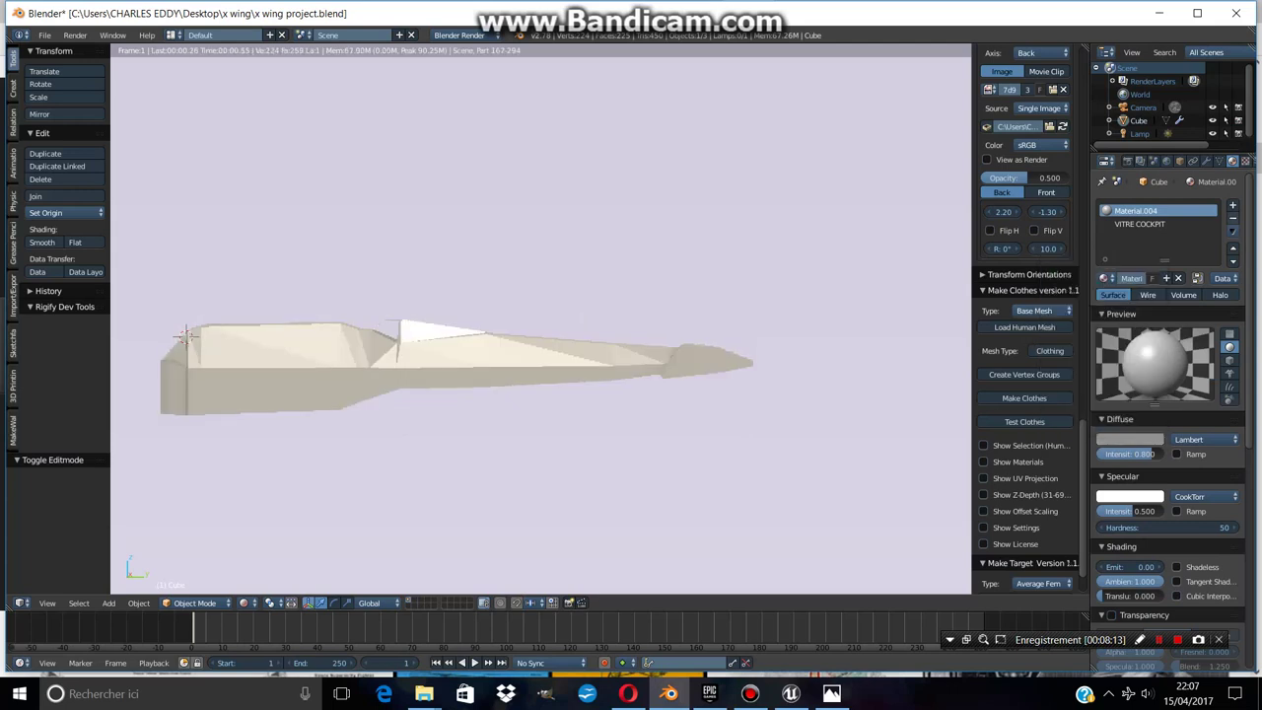
Inspect the rendered hull and cockpit windows from the front, and return the viewport to solid shading
middle_click_drag(540, 325, 486, 268)
key("KP_1")
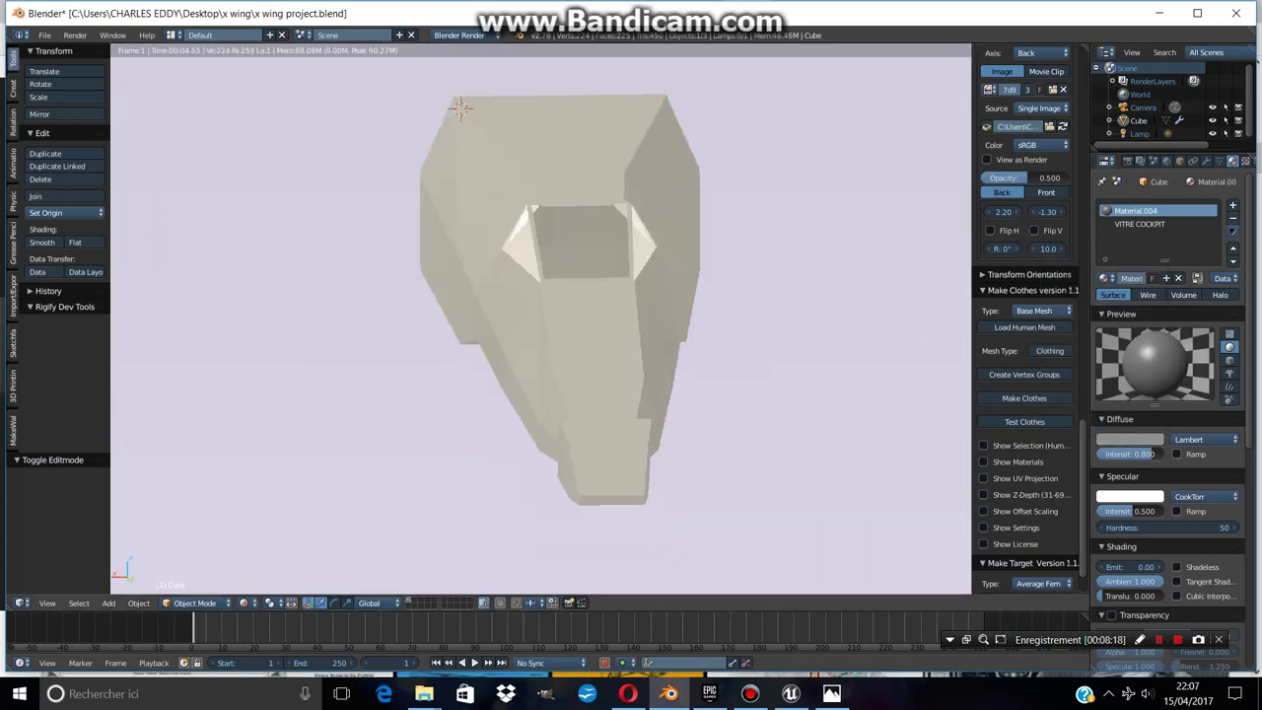
left_click(243, 602)
left_click(276, 558)
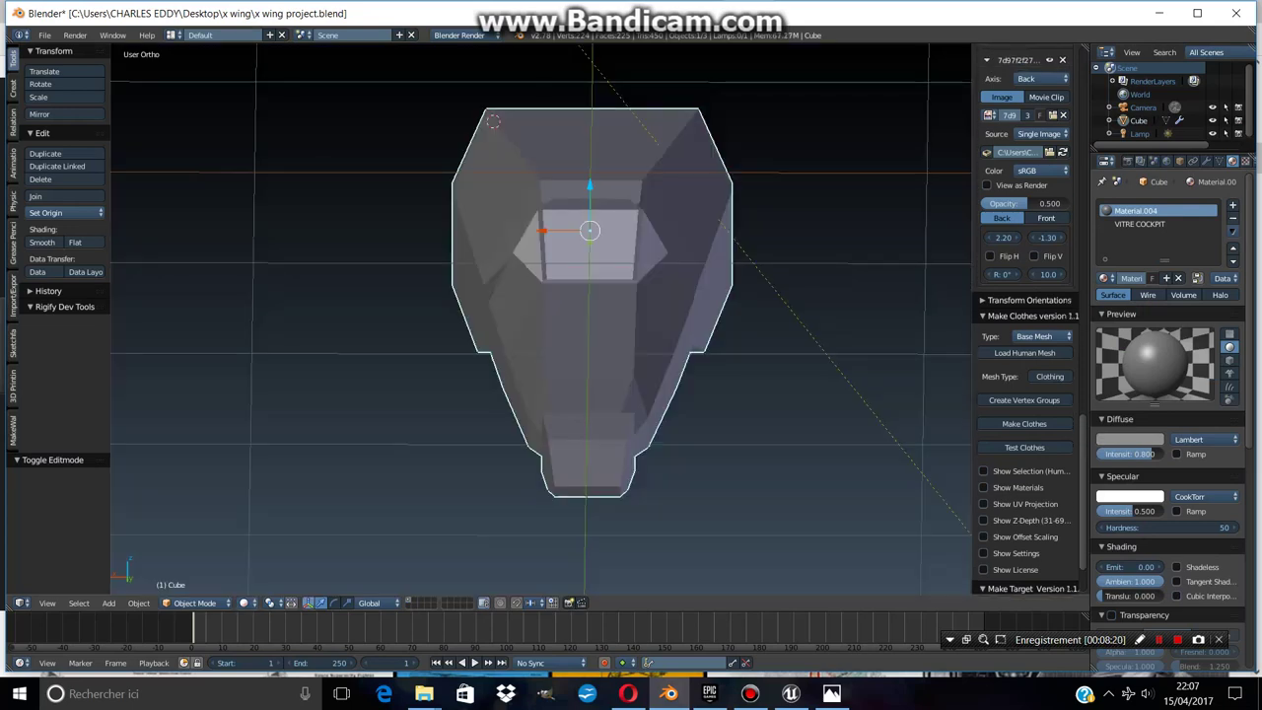
In a top wireframe view of the hull mesh, move the nose collar's side vertices outward along X to the blueprint outline
middle_click_drag(542, 316, 592, 256)
key("KP_7")
scroll(542, 320, "down", 3)
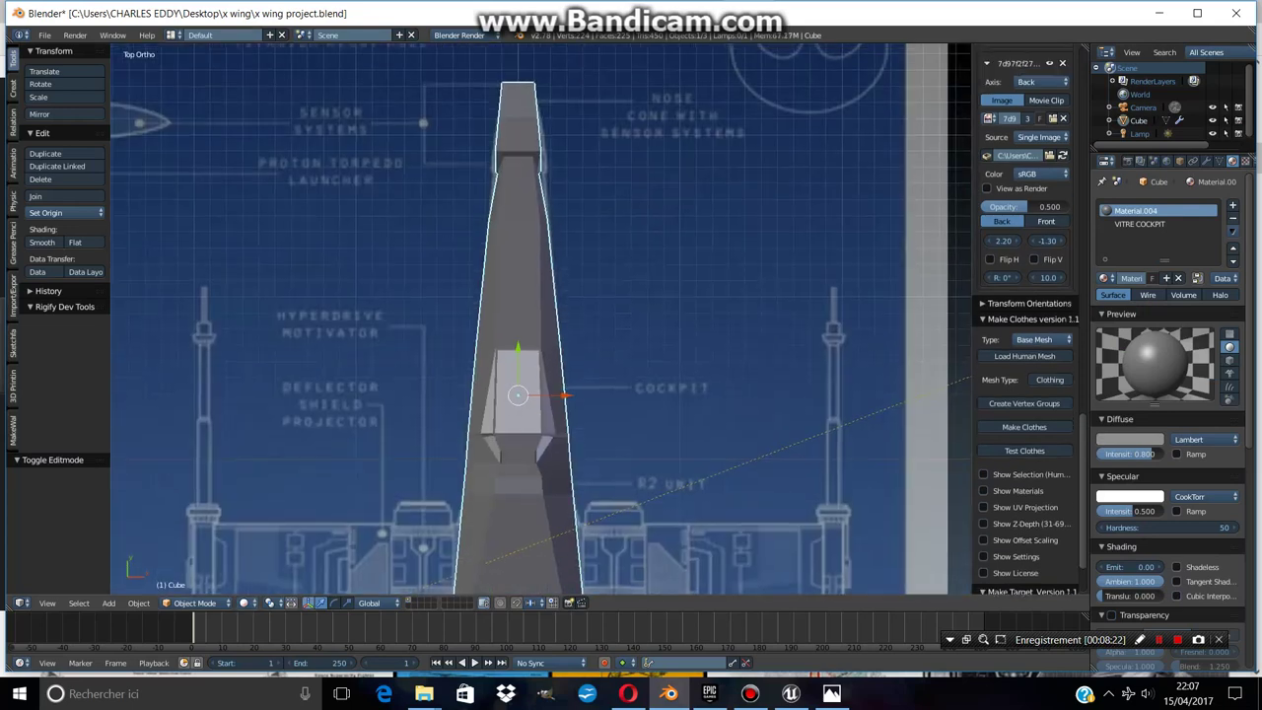
key("Tab")
scroll(541, 319, "up", 4)
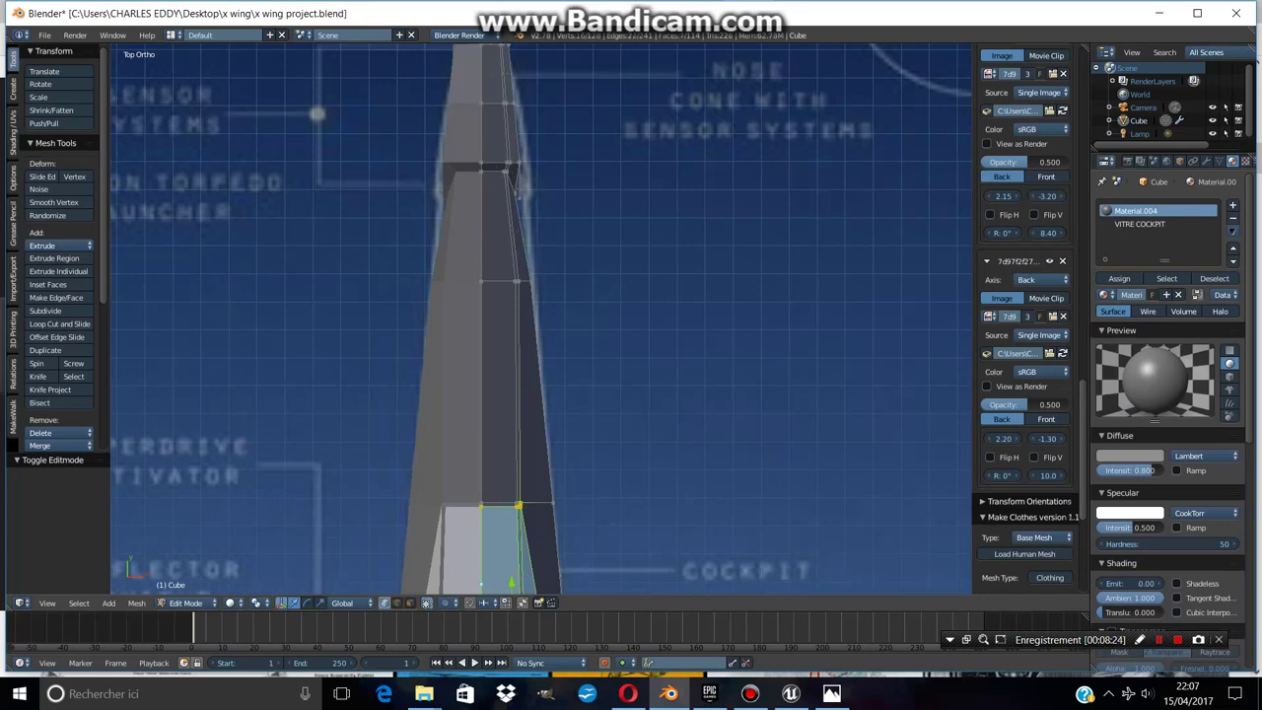
key("z")
scroll(1026, 315, "down", 2)
scroll(542, 320, "up", 1)
scroll(541, 319, "up", 1)
key("a")
scroll(1026, 395, "down", 3)
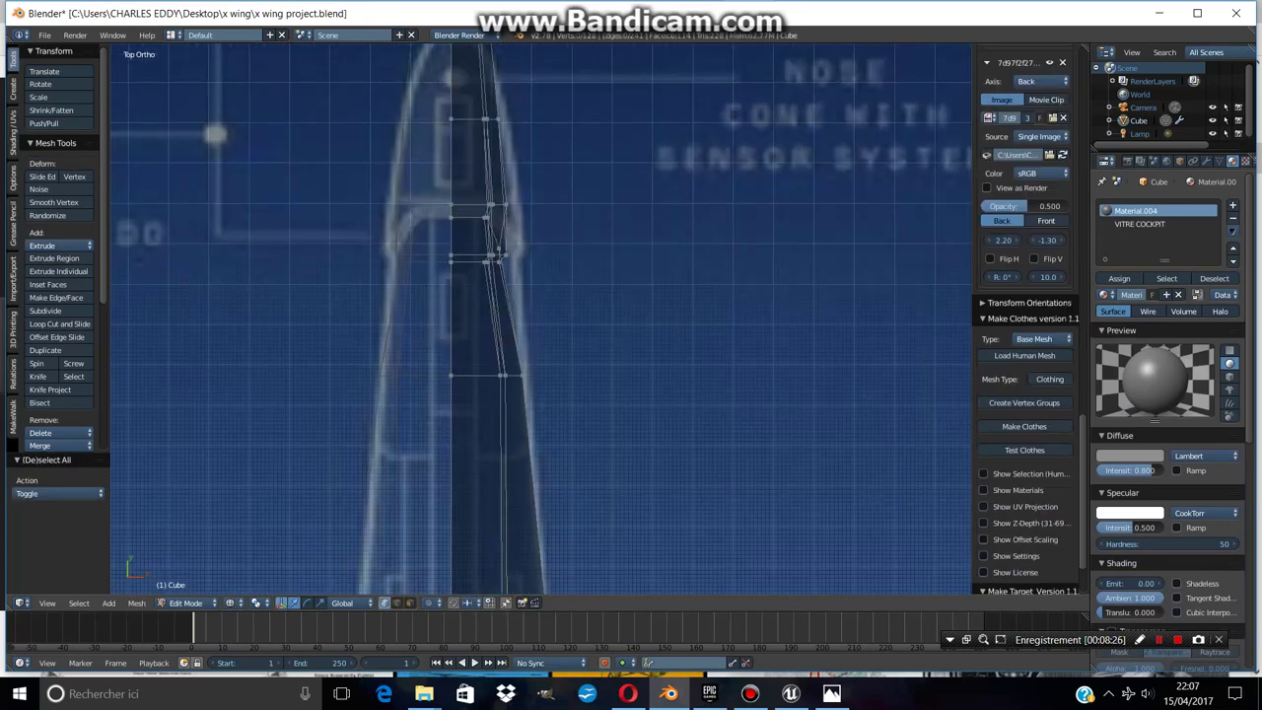
scroll(1025, 394, "up", 3)
right_click(493, 248, "shift")
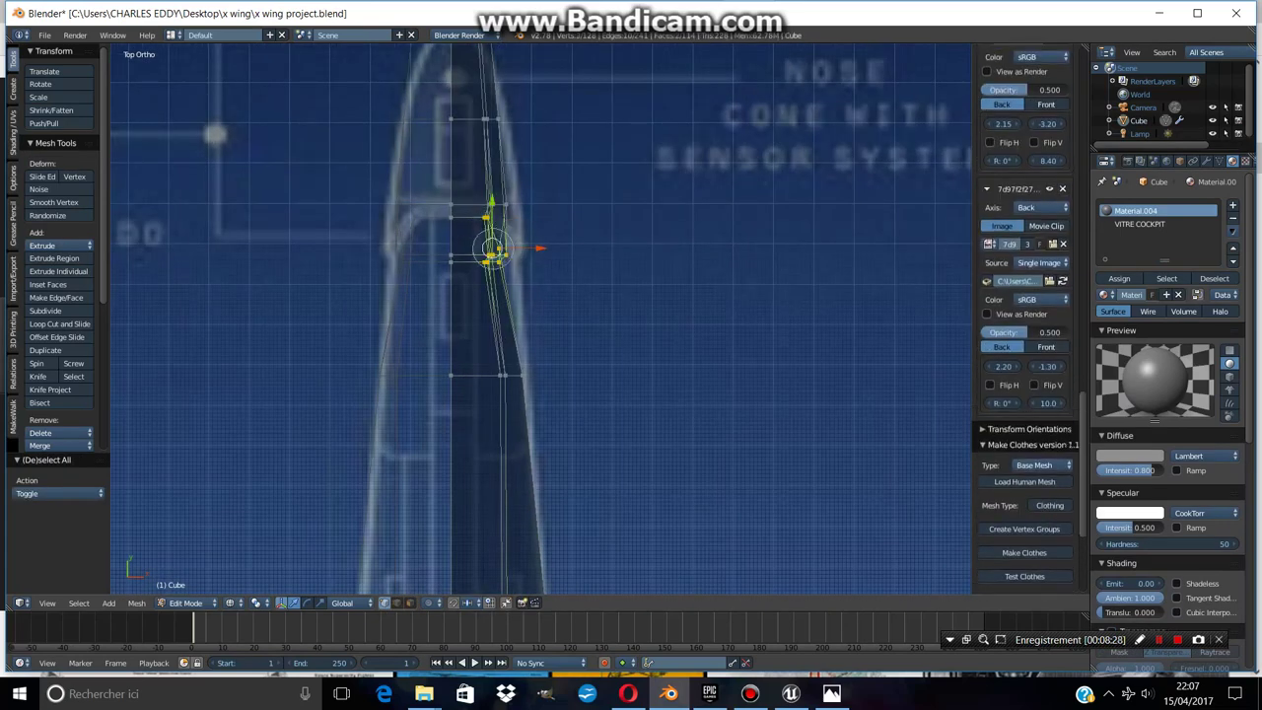
key("g")
key("x")
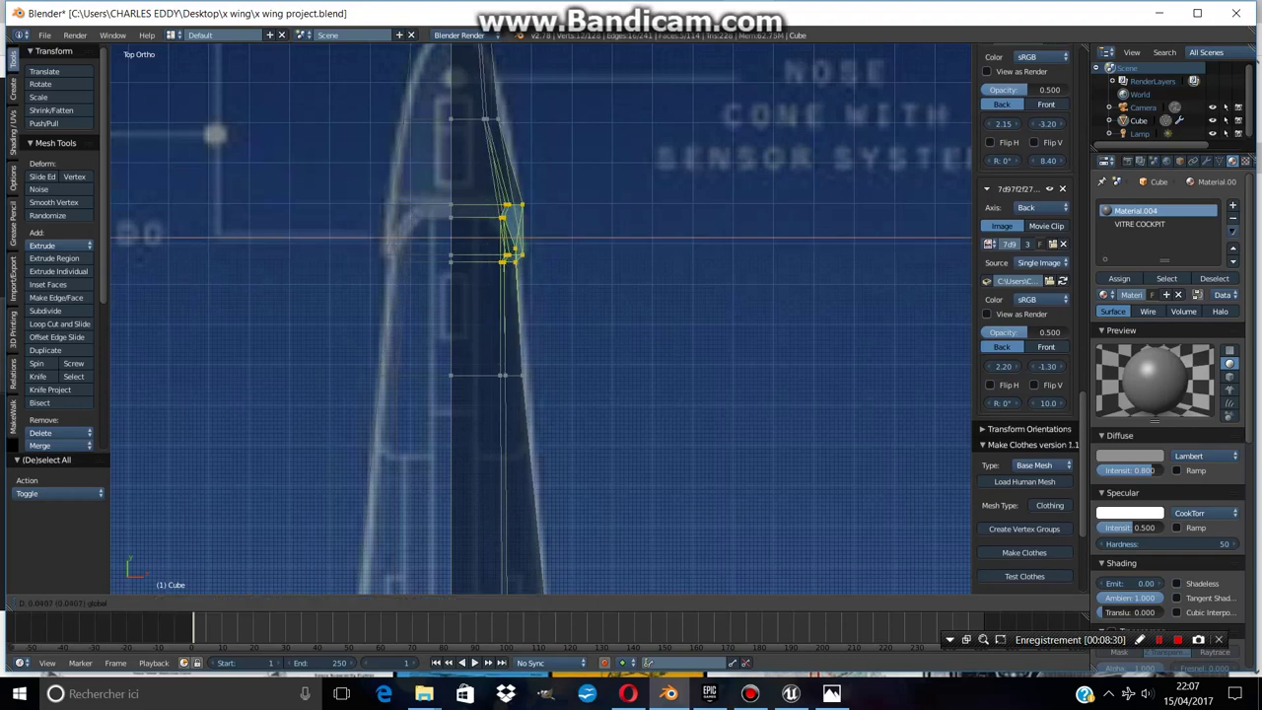
key("Escape")
Move the side vertices midway along the nose cone outward along X by about 0.015 to follow the blueprint
key("a")
scroll(532, 259, "up", 3)
key("c")
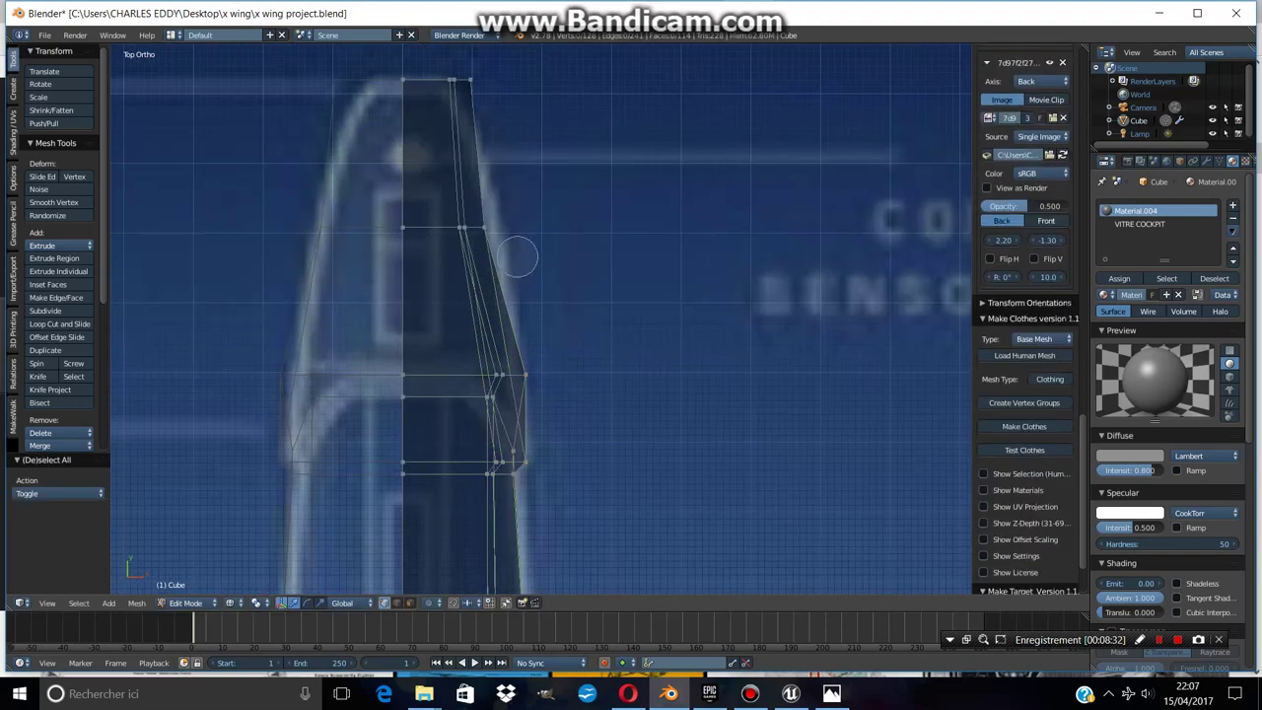
left_click(467, 230)
right_click(469, 228)
key("g")
key("x")
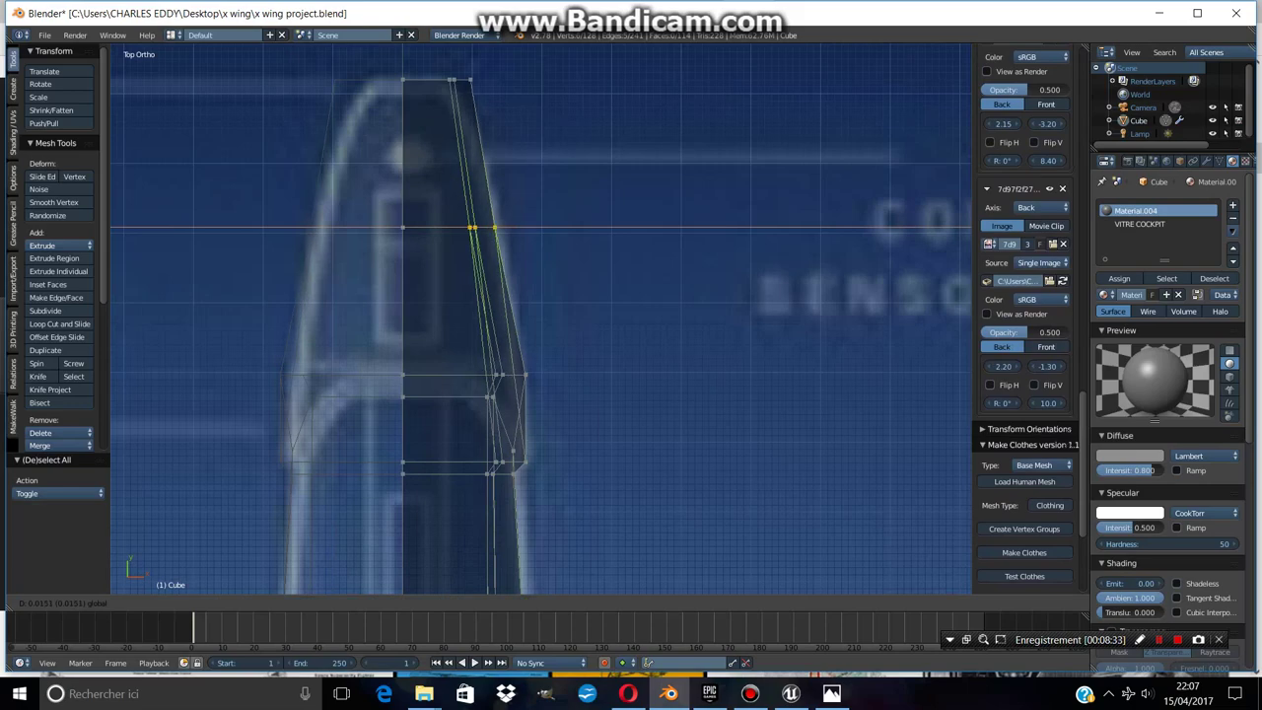
left_click(471, 228)
Examine the reshaped nose, cockpit and hull sides in solid shading from several angles
scroll(472, 228, "down", 5)
key("Tab")
scroll(471, 227, "down", 6)
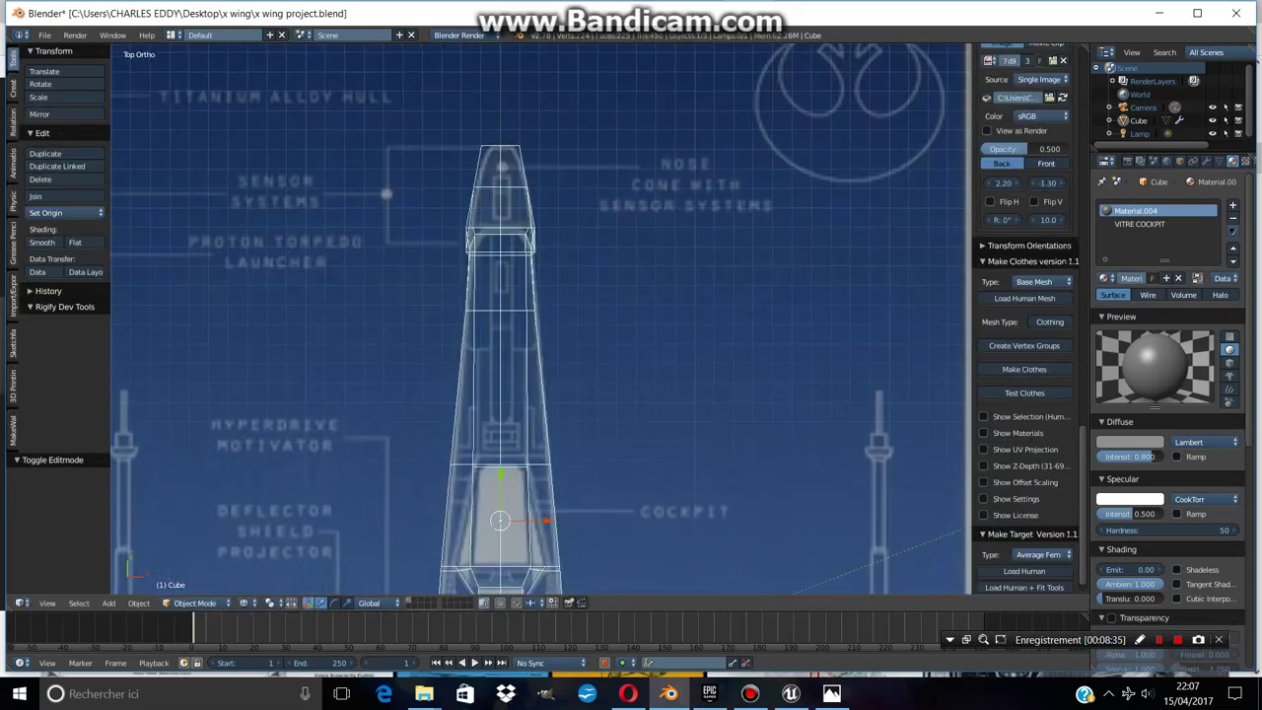
middle_click_drag(472, 227, 454, 168)
scroll(543, 315, "up", 5)
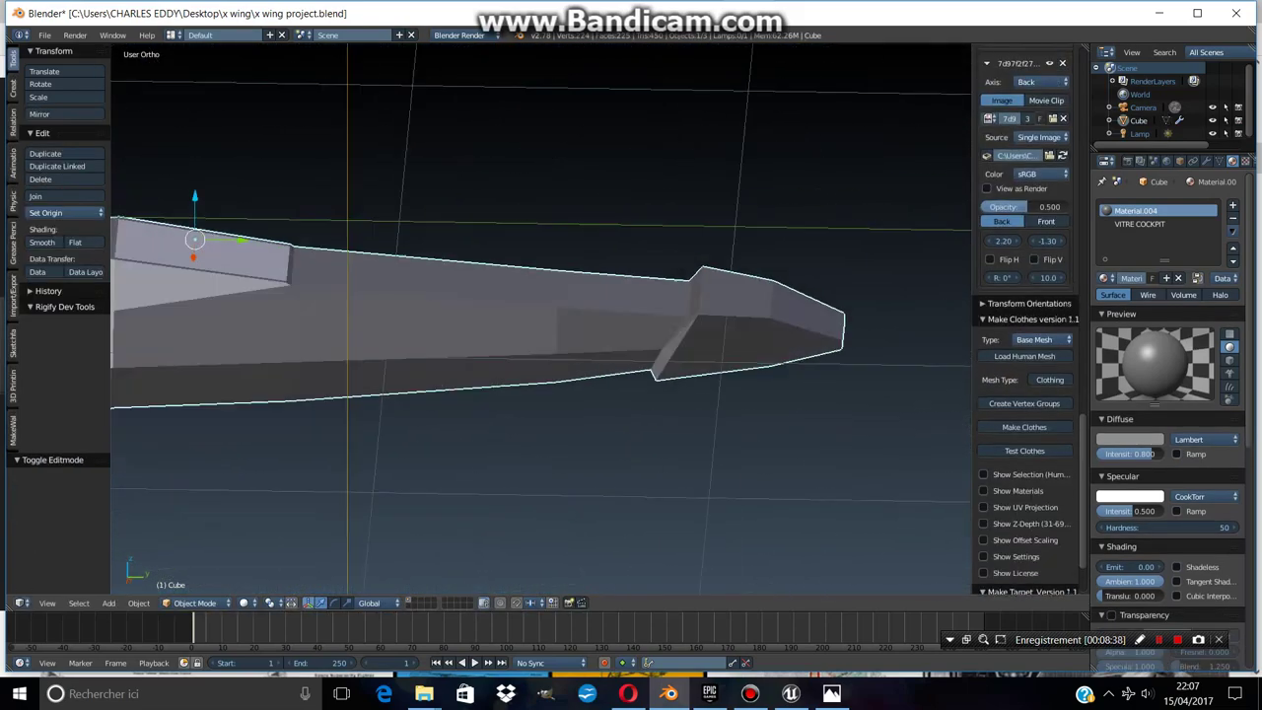
key("Tab")
middle_click_drag(543, 316, 464, 316)
scroll(473, 325, "up", 4)
key("Tab")
scroll(116, 51, "down", 2)
middle_click_drag(116, 51, 167, 108)
scroll(168, 108, "up", 3)
middle_click_drag(542, 325, 593, 235)
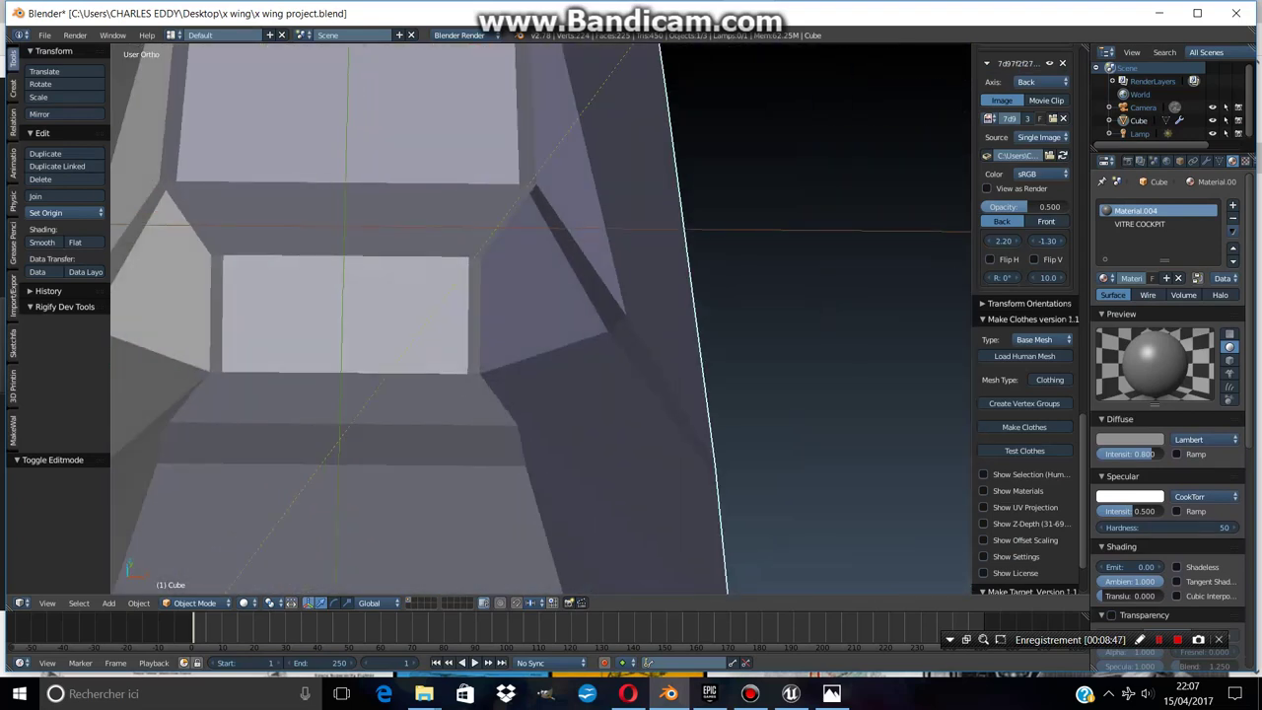
key("Tab")
key("KP_7")
scroll(542, 316, "down", 1)
middle_click_drag(447, 85, 690, 296)
key("Tab")
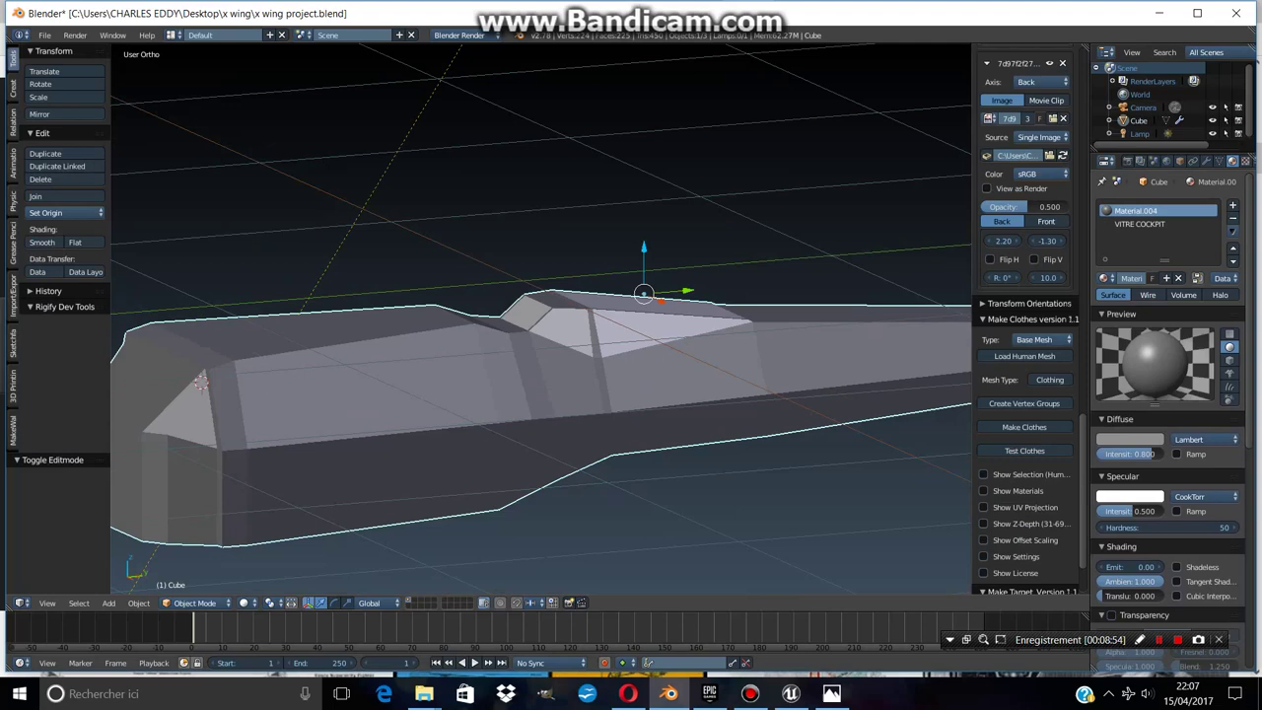
In the side view, lower the bottom hull vertices ahead of the wing section by 0.027 along Z
key("KP_3")
key("Tab")
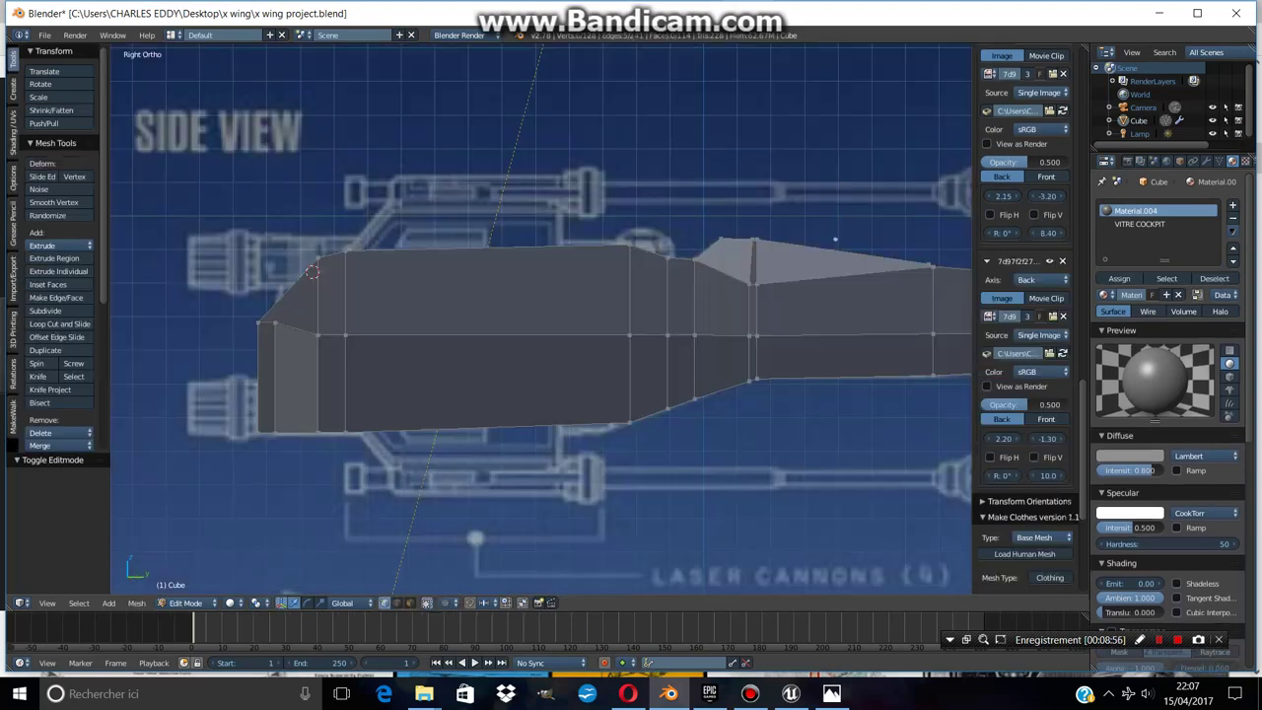
key("a")
scroll(720, 296, "up", 4)
key("c")
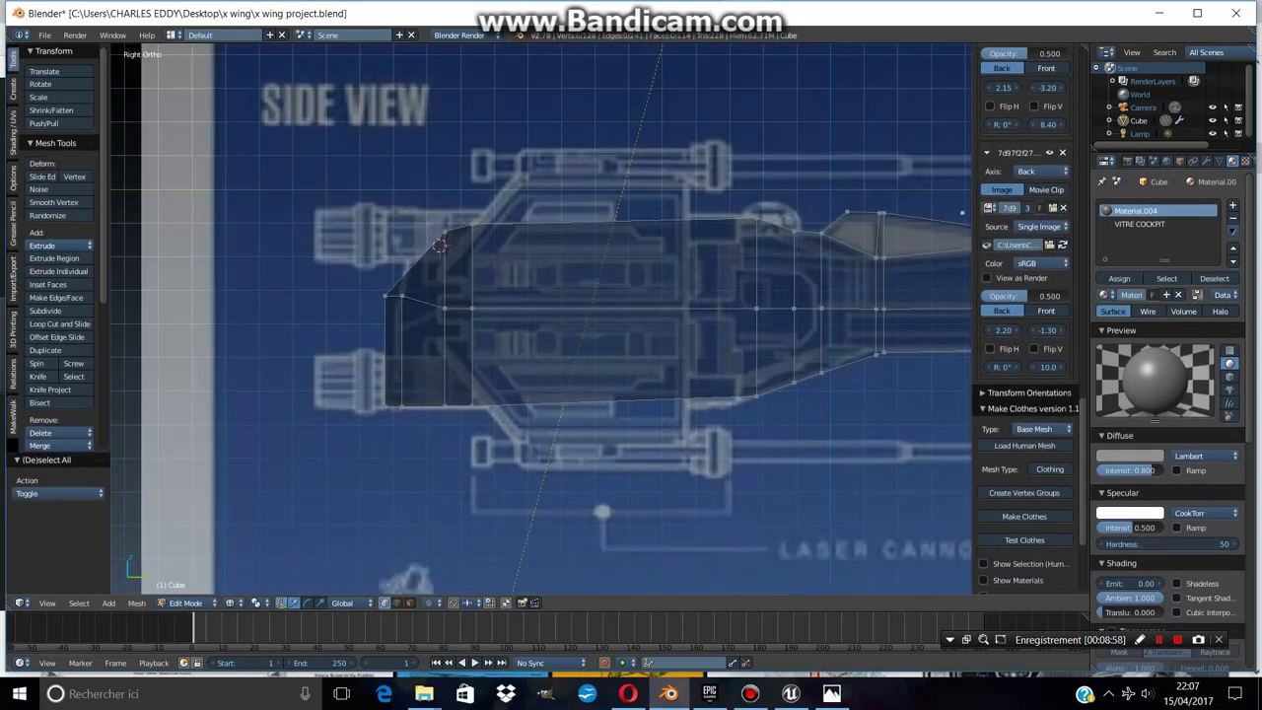
left_click(742, 405)
right_click(741, 405)
key("g")
key("z")
left_click(756, 404)
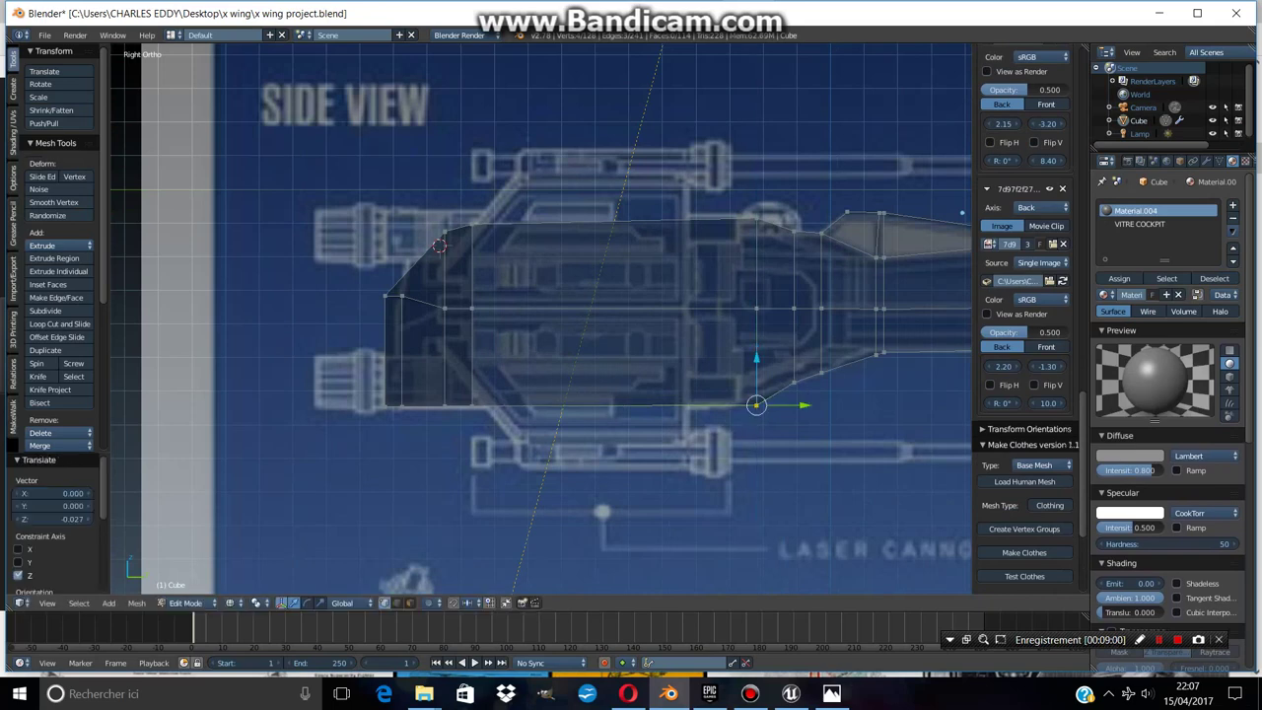
Move the vertical column of hull vertices at the front of the wing section rearward along Y to match the blueprint
key("a")
key("c")
left_click(757, 219)
left_click(752, 413)
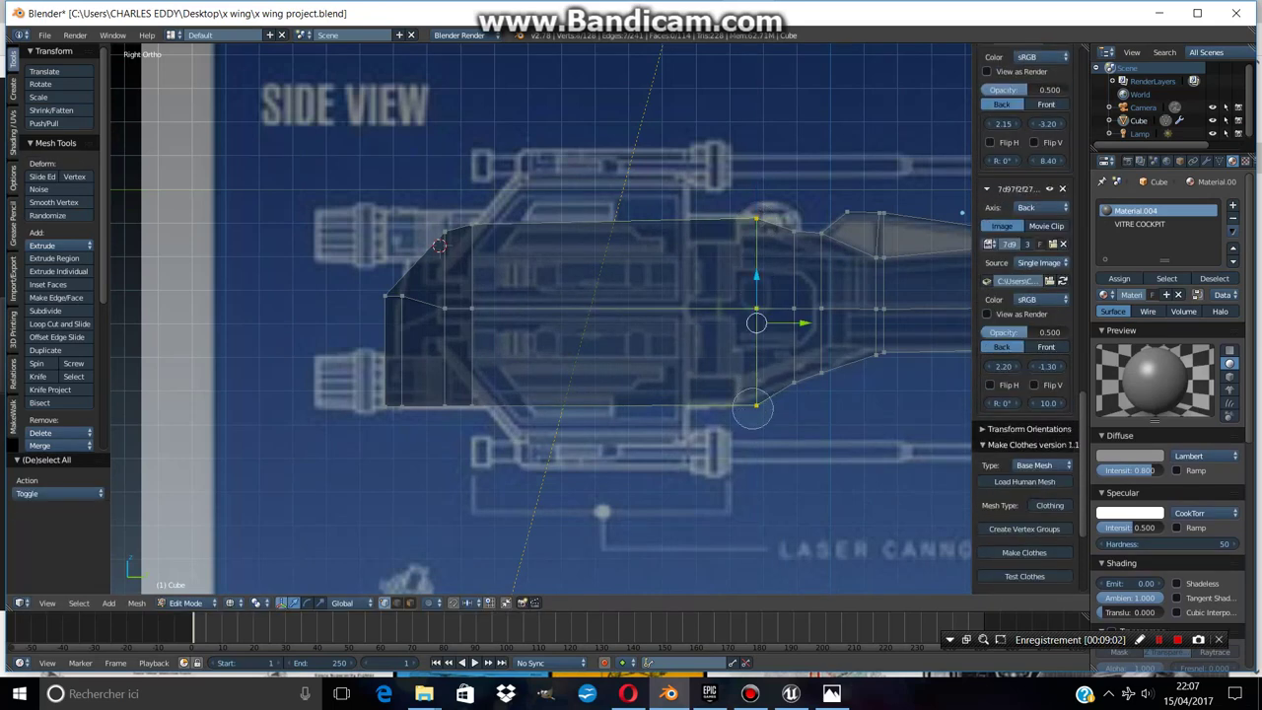
key("g")
key("y")
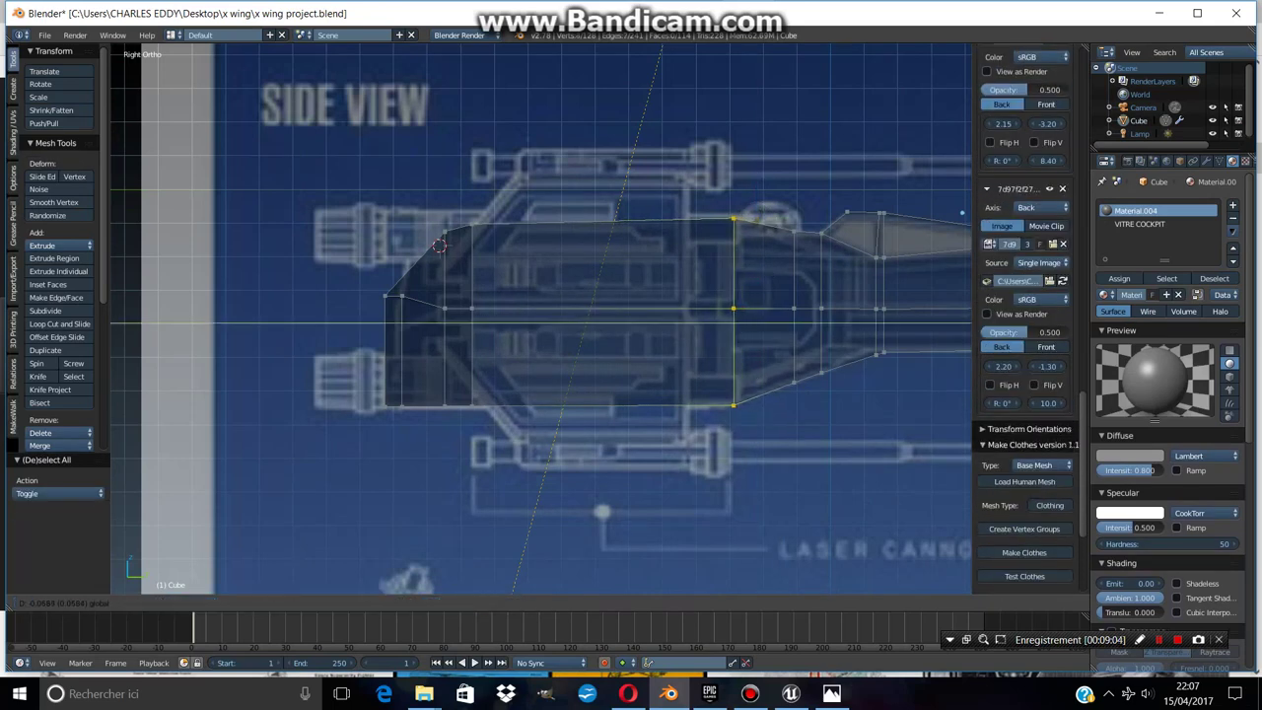
right_click(440, 245)
Select the vertices of the hull's rear end face and move them slightly forward along Y
scroll(440, 246, "down", 1)
scroll(586, 230, "up", 2)
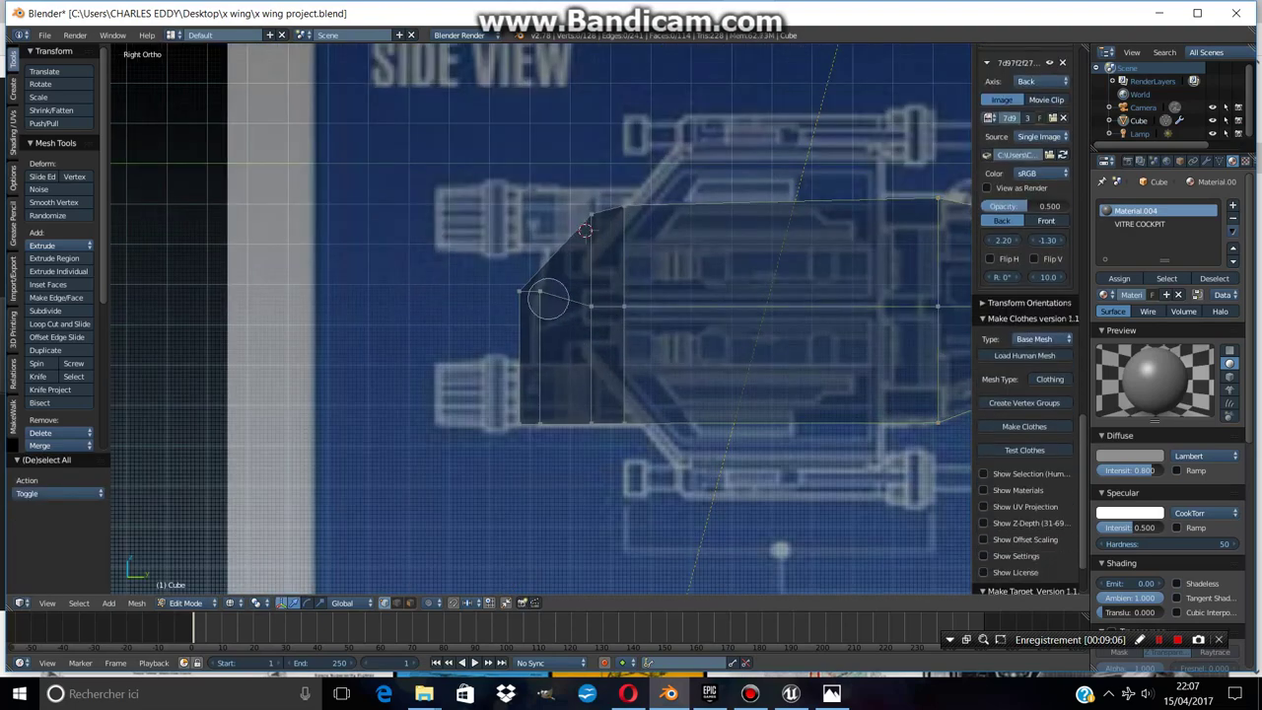
middle_click_drag(586, 230, 629, 283)
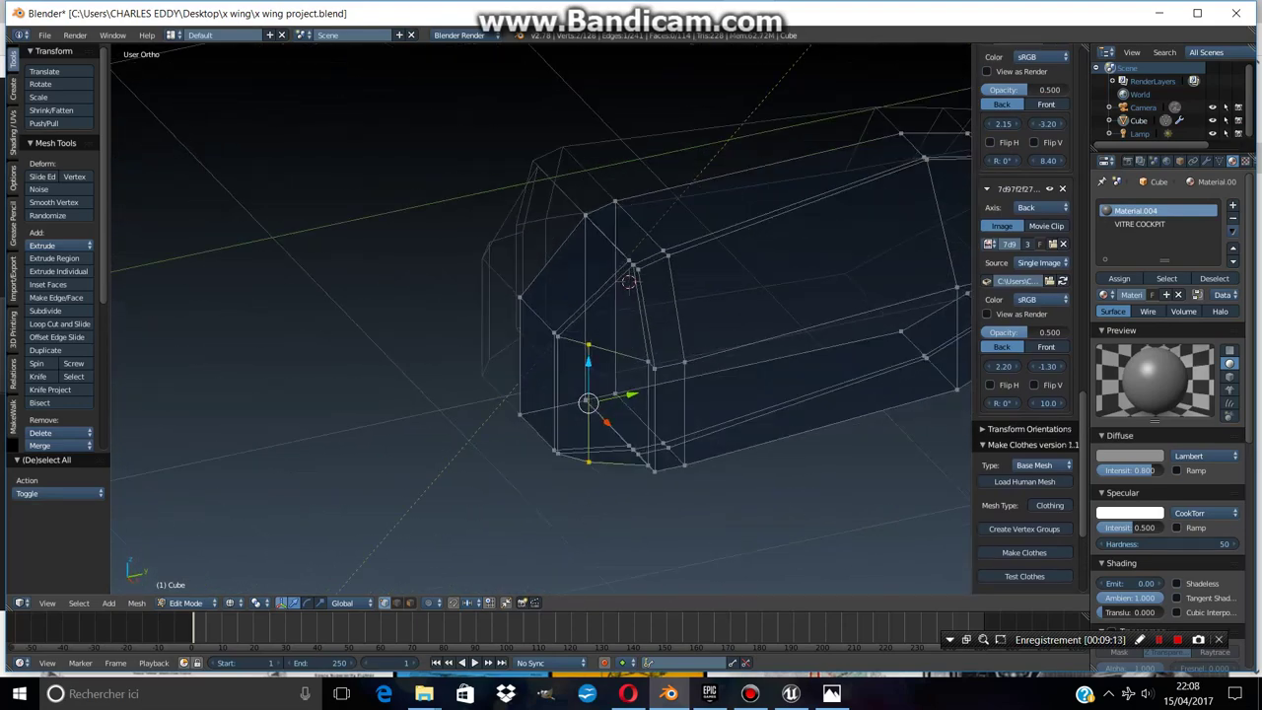
key("KP_3")
scroll(1026, 296, "down", 3)
scroll(543, 315, "up", 2)
left_click(515, 286)
key("g")
key("y")
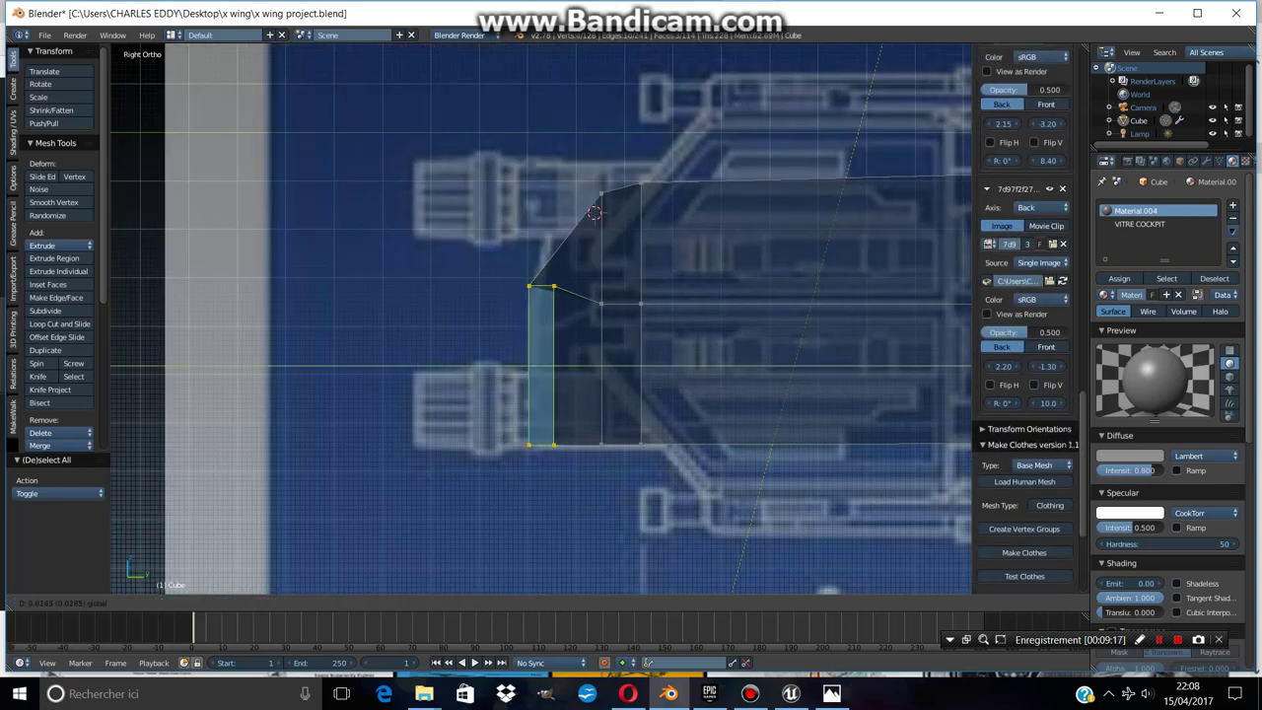
key("Return")
Leave Edit Mode and examine the hull's rear end from several angles and its shape from the front
middle_click_drag(553, 375, 720, 335)
scroll(631, 355, "up", 2)
scroll(720, 335, "down", 3)
key("Tab")
middle_click_drag(592, 356, 710, 320)
middle_click_drag(501, 294, 552, 291)
key("KP_1")
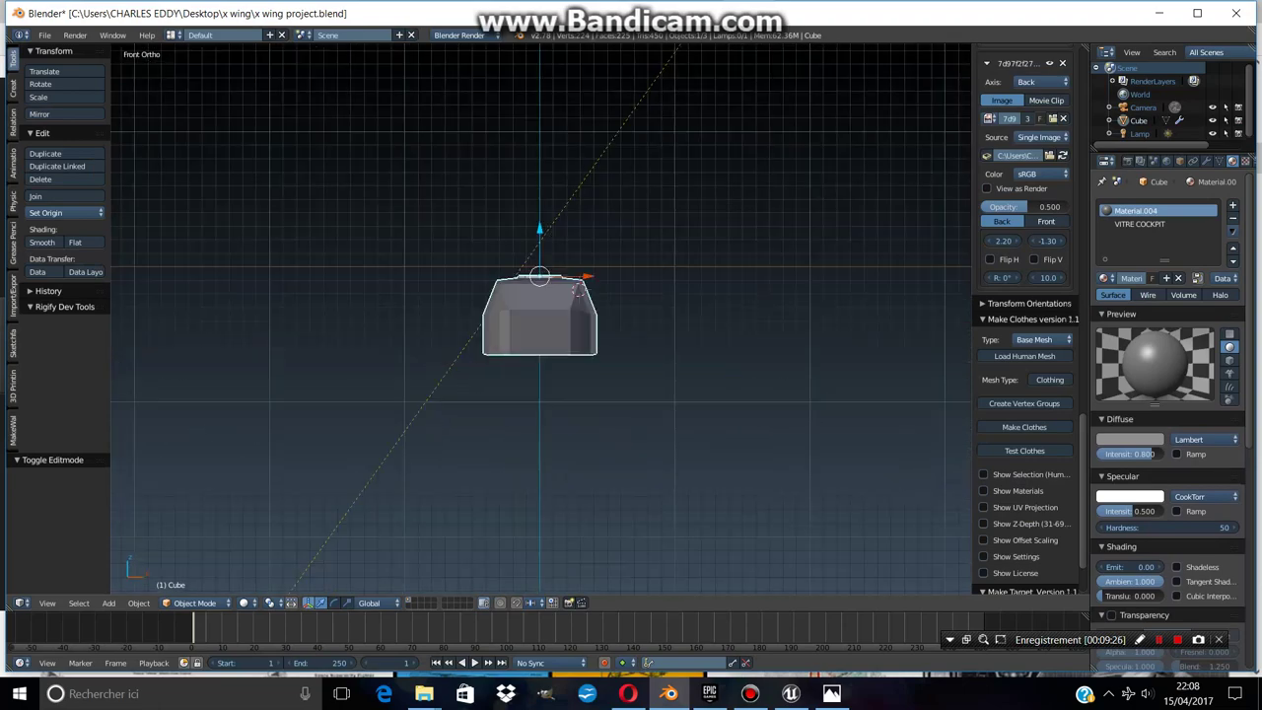
Compare the hull mesh in wireframe with the blueprints from the back, side and top
key("ctrl+KP_1")
scroll(540, 316, "up", 4)
key("Tab")
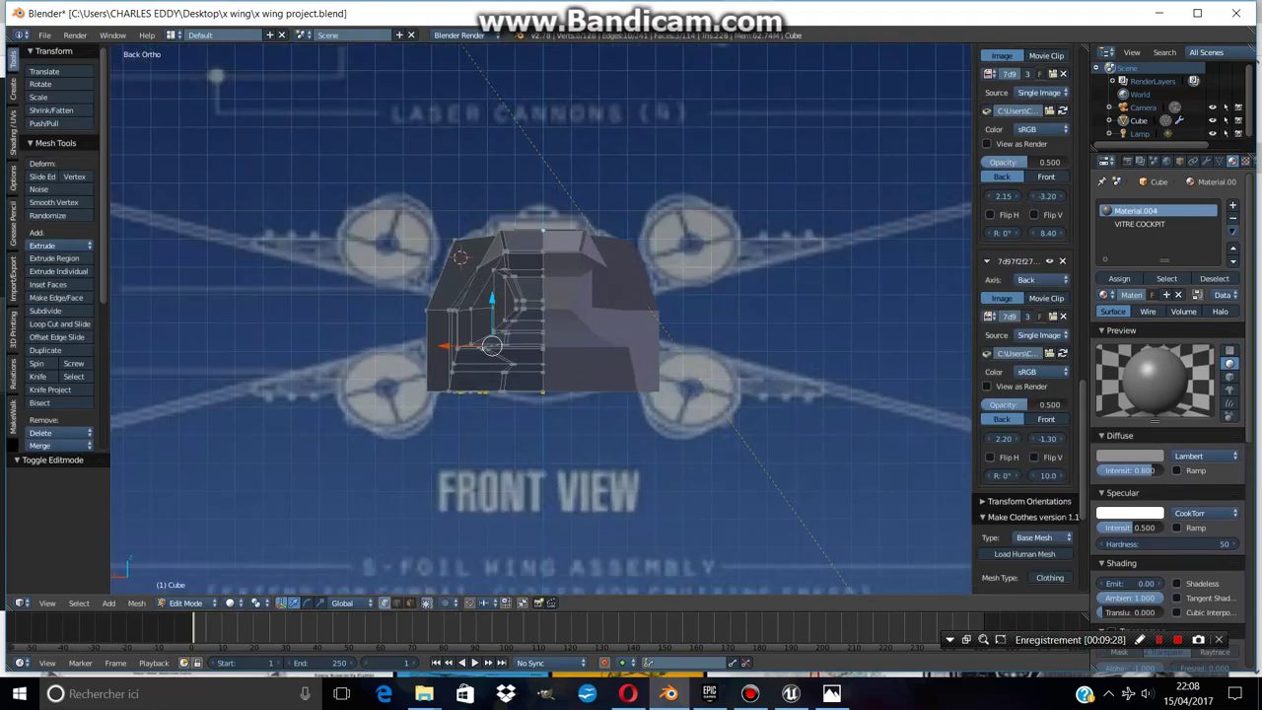
scroll(539, 316, "up", 2)
key("z")
middle_click_drag(540, 315, 542, 342, "shift")
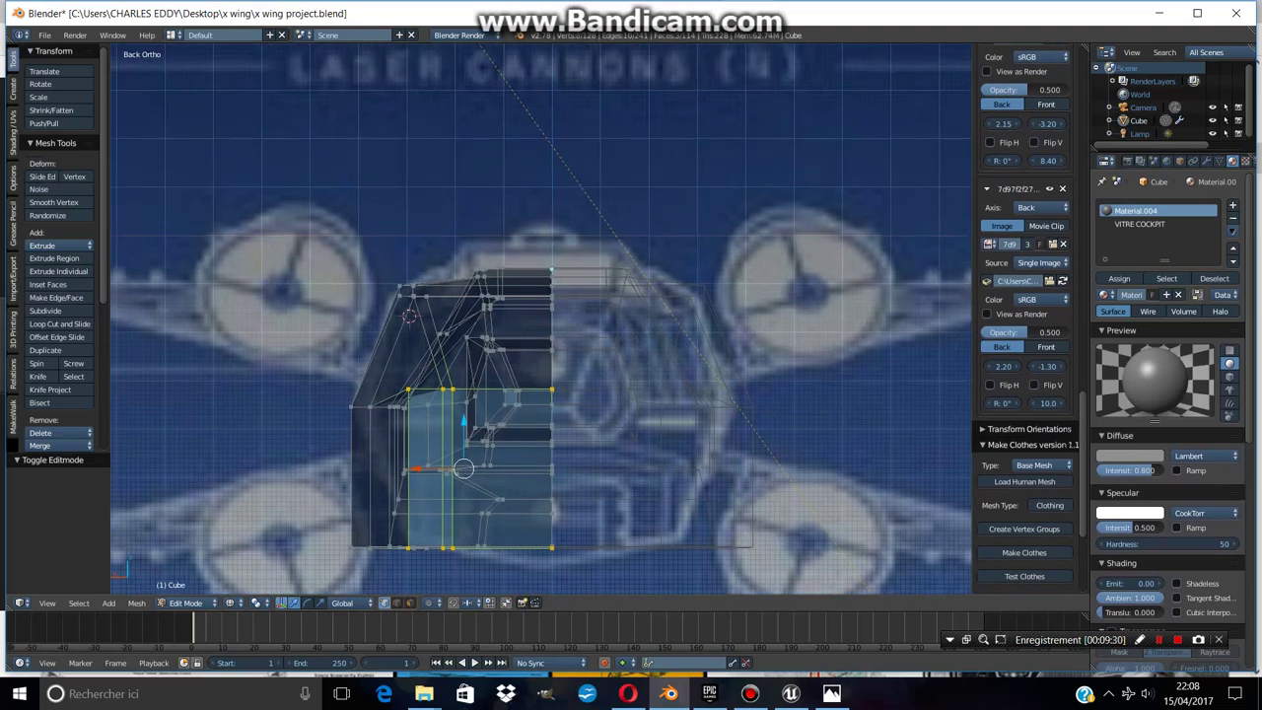
scroll(542, 342, "down", 4)
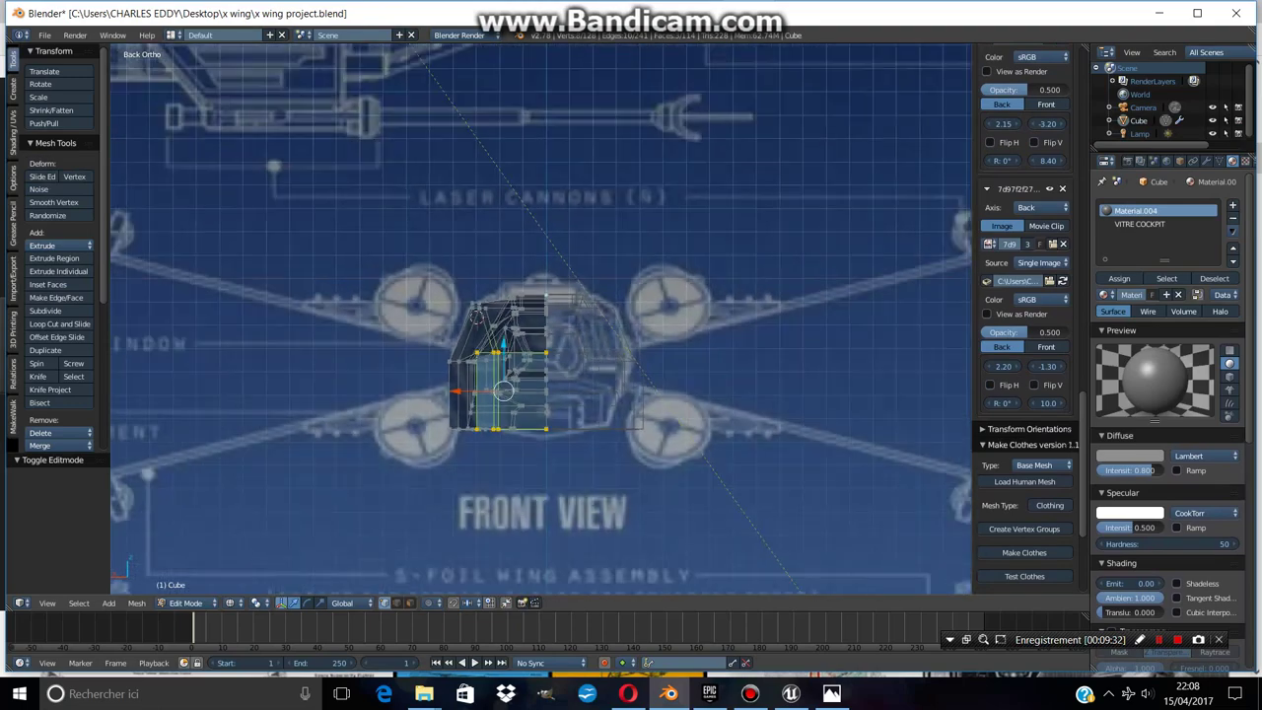
key("KP_3")
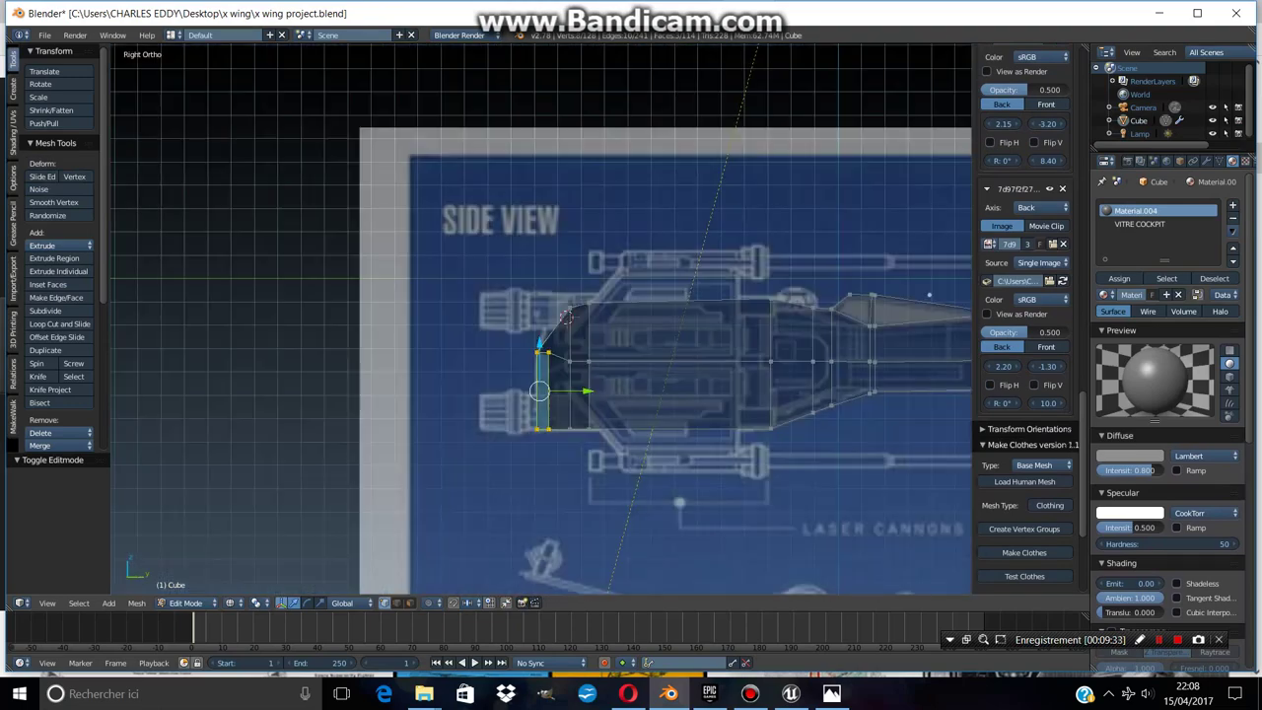
scroll(541, 319, "down", 2)
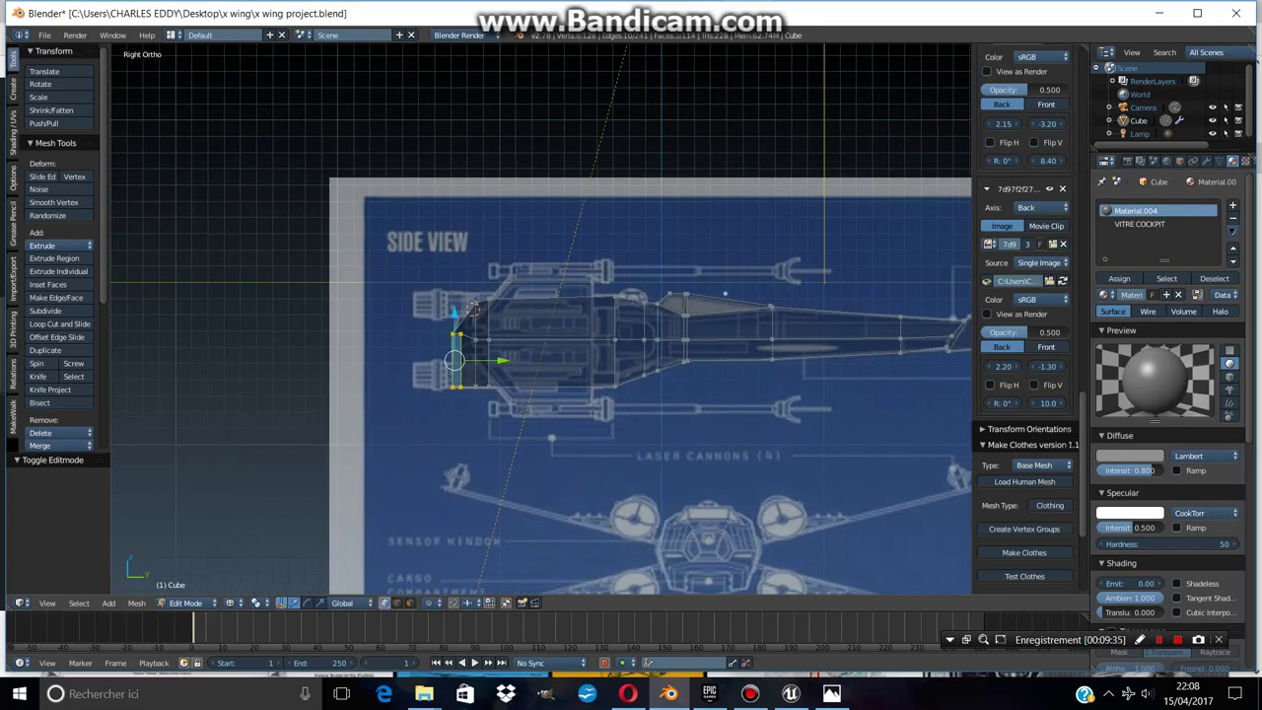
key("KP_7")
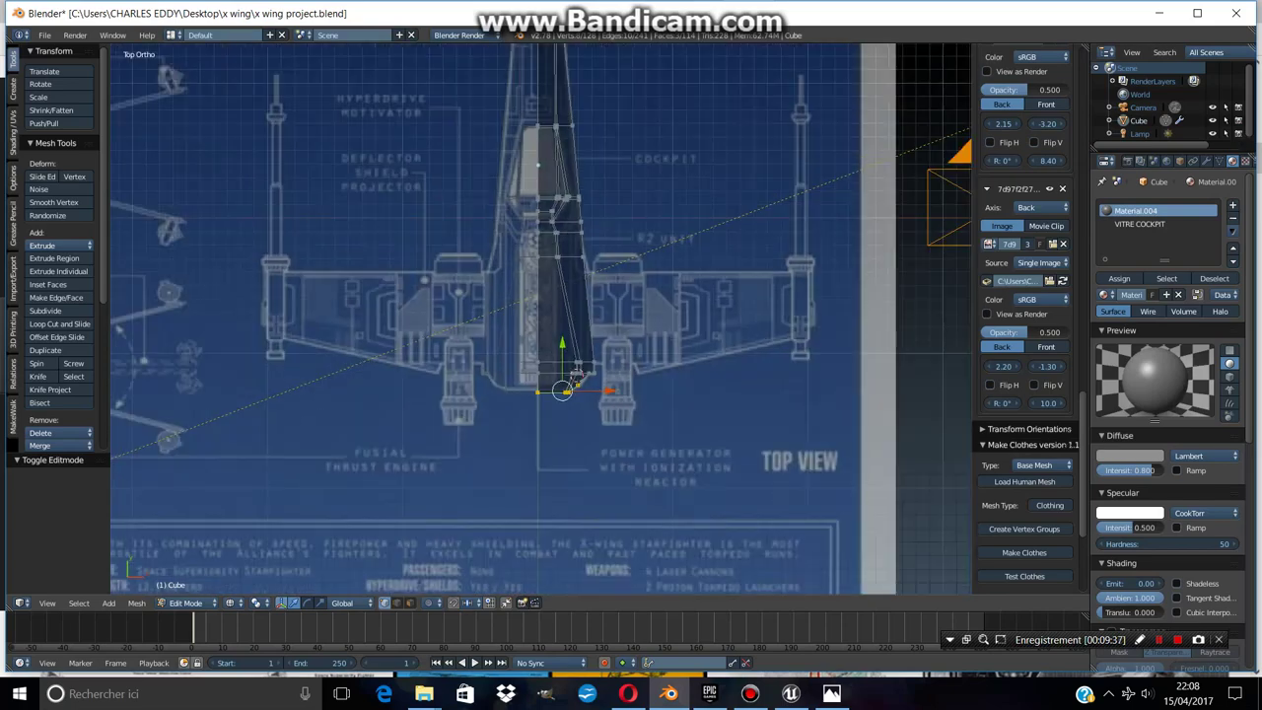
scroll(584, 387, "up", 4)
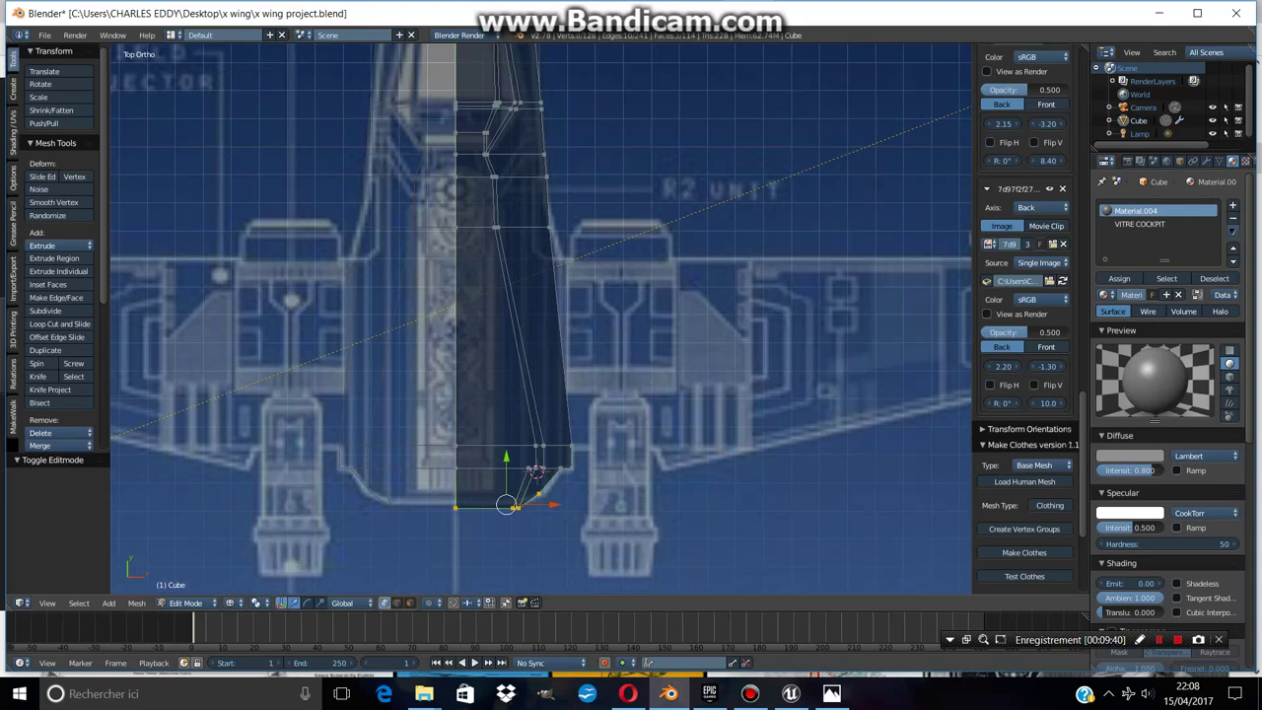
key("z")
key("z")
key("a")
right_click(549, 227)
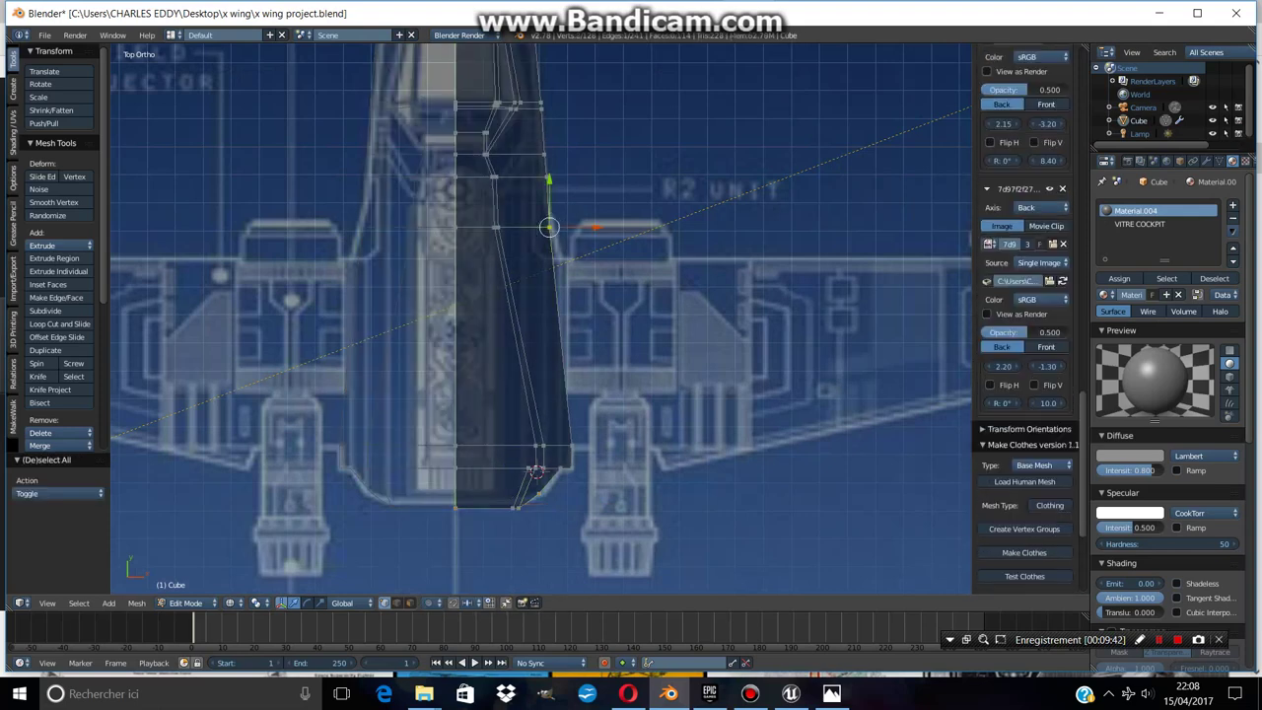
middle_click_drag(552, 296, 494, 273, "shift")
scroll(1026, 296, "down", 3)
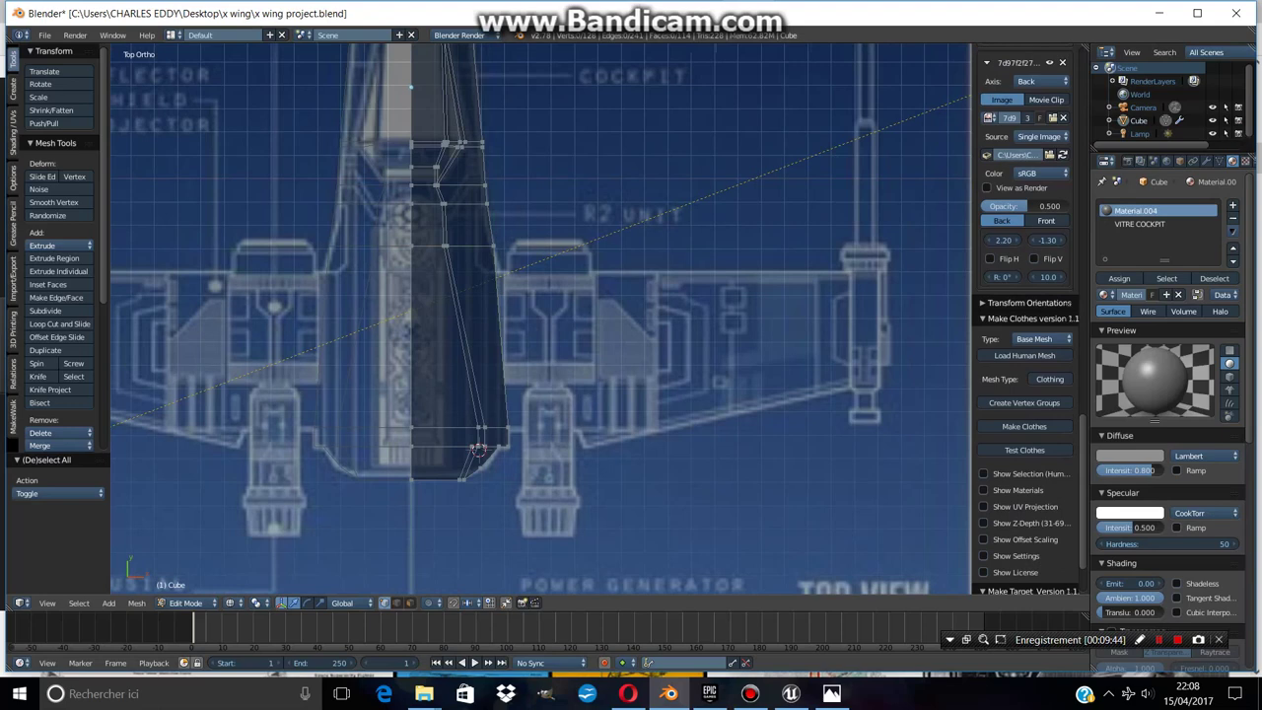
Leave Edit Mode and snap the 3D cursor to the selected hull
key("Tab")
key("shift+s")
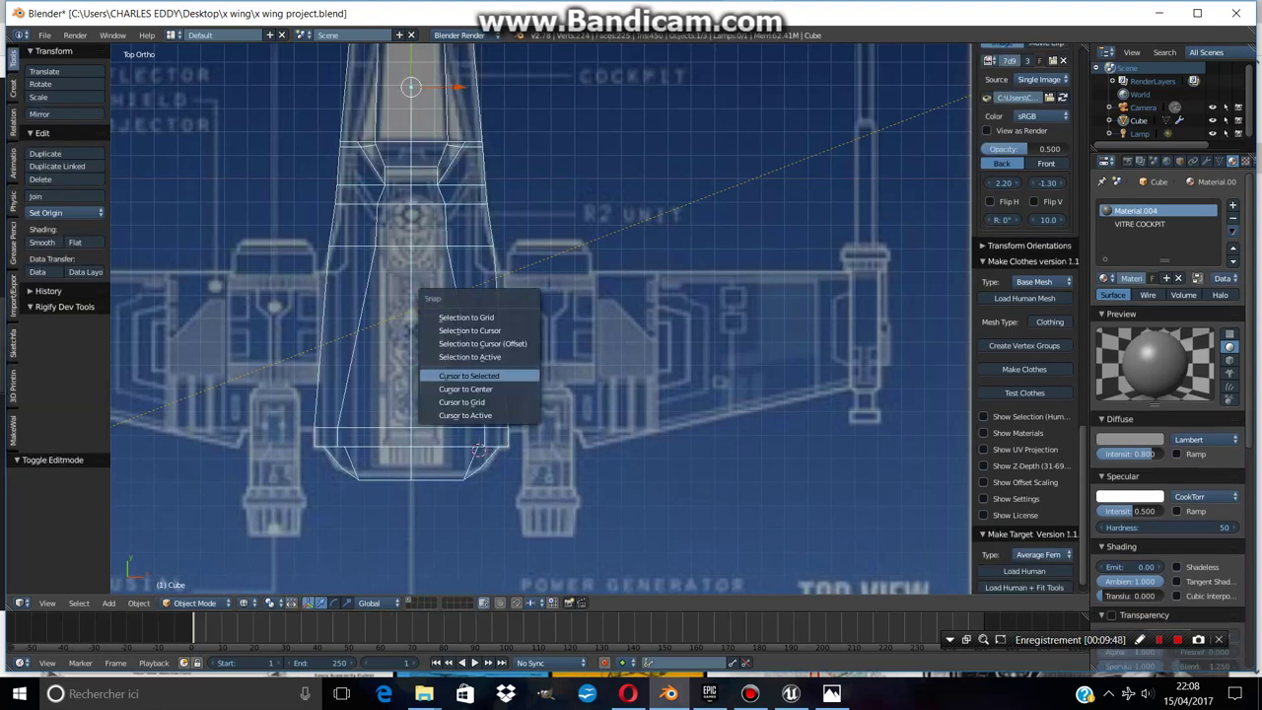
key("Escape")
key("Tab")
key("Tab")
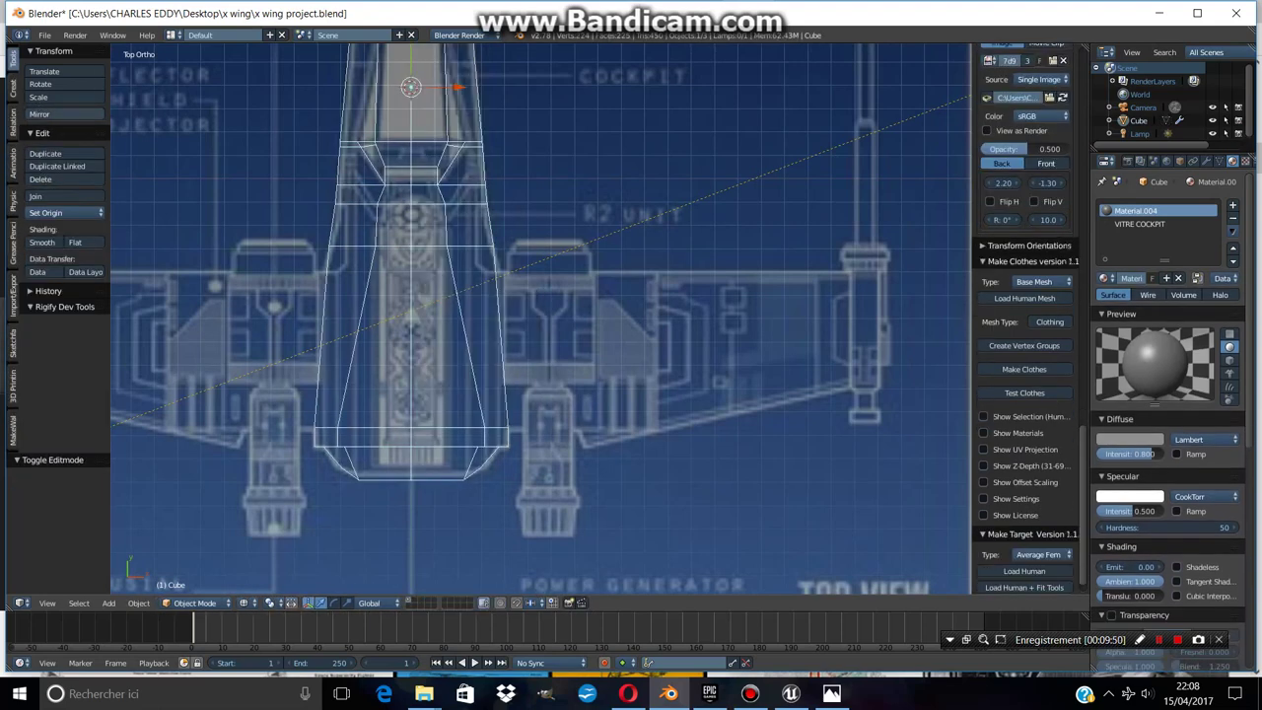
Add a plane of radius 1.000 at the 3D cursor and open it in Edit Mode
key("ctrl+Tab")
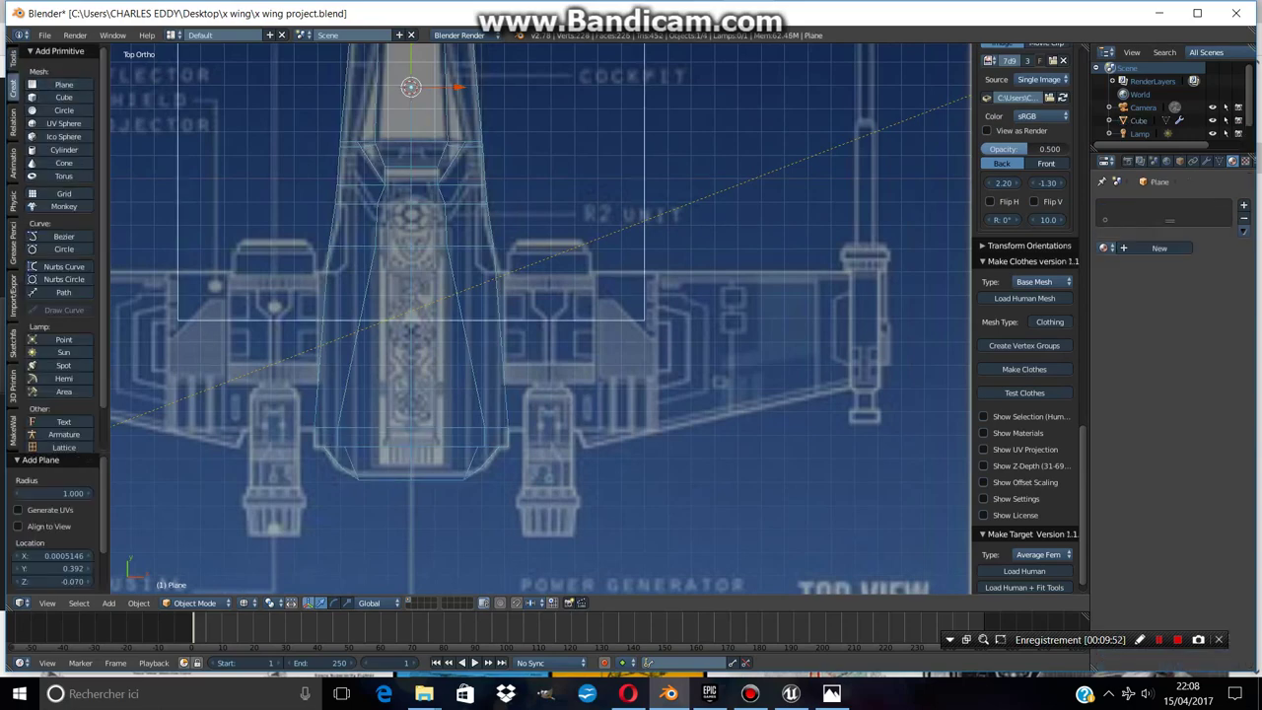
key("Home")
left_click(63, 85)
scroll(541, 319, "up", 2)
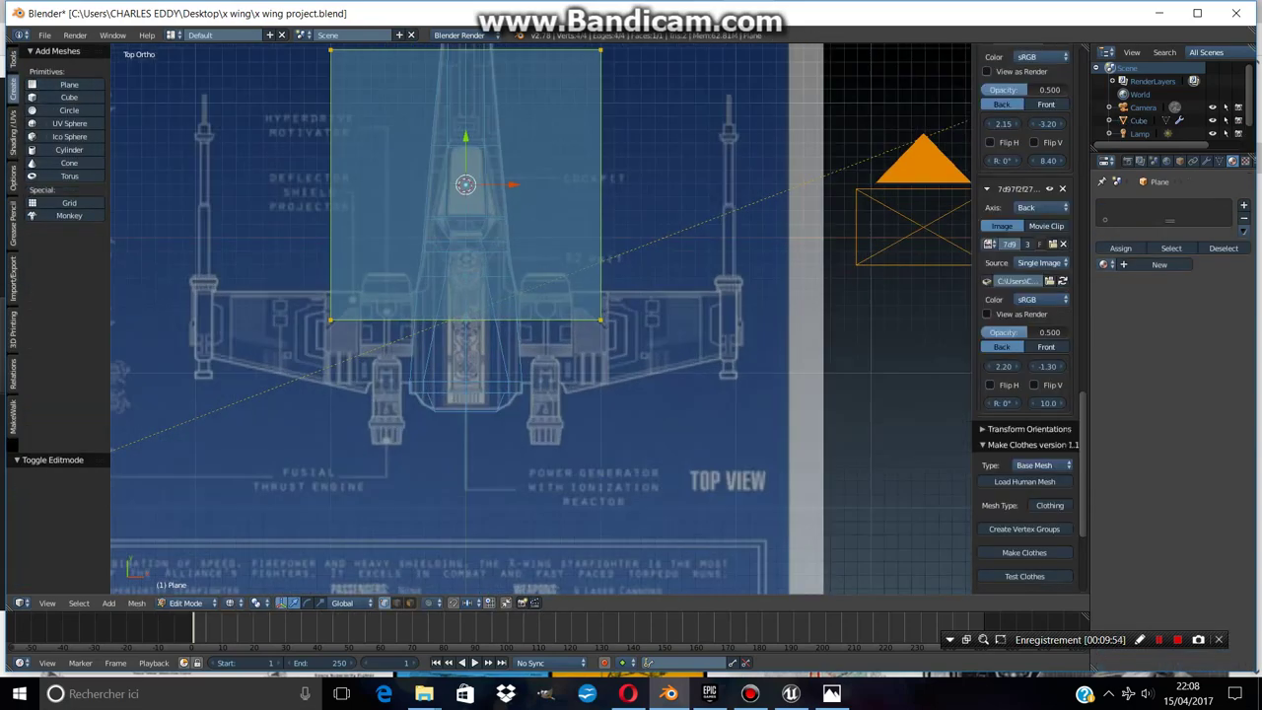
Move the plane by -1.114 along Y onto the rear fuselage and scale it down to about 0.31
key("g")
key("y")
key("s")
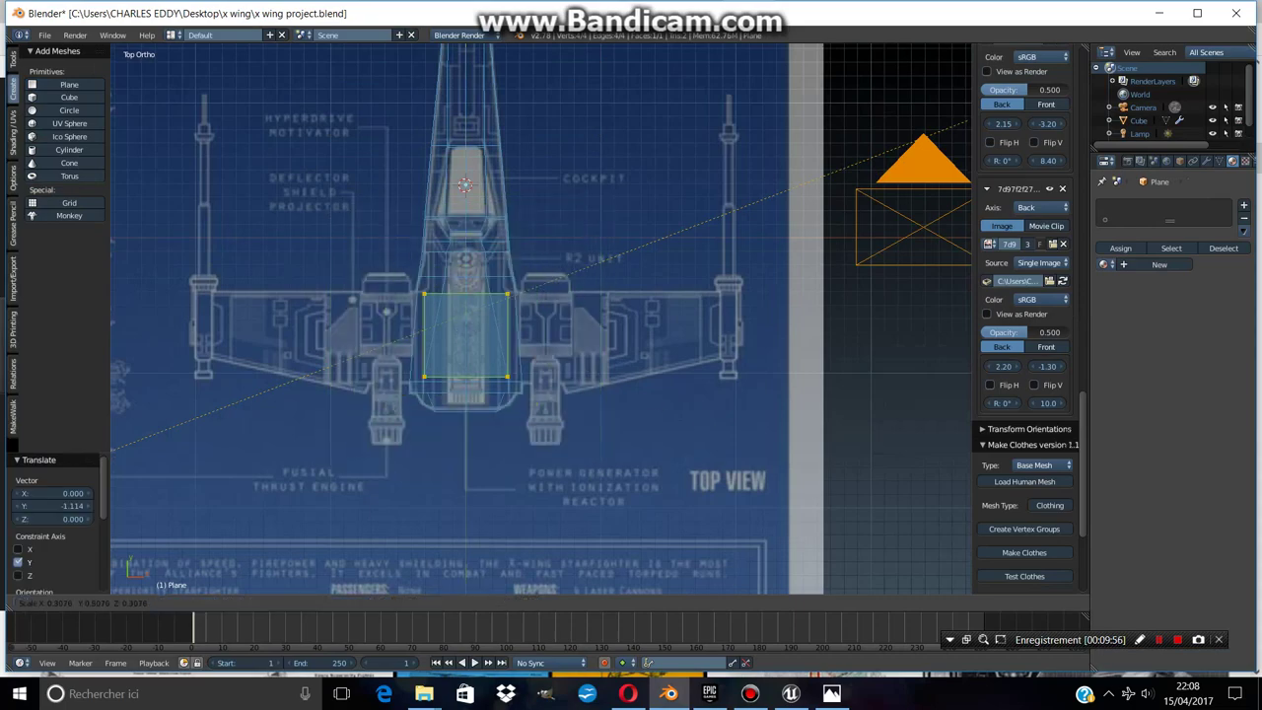